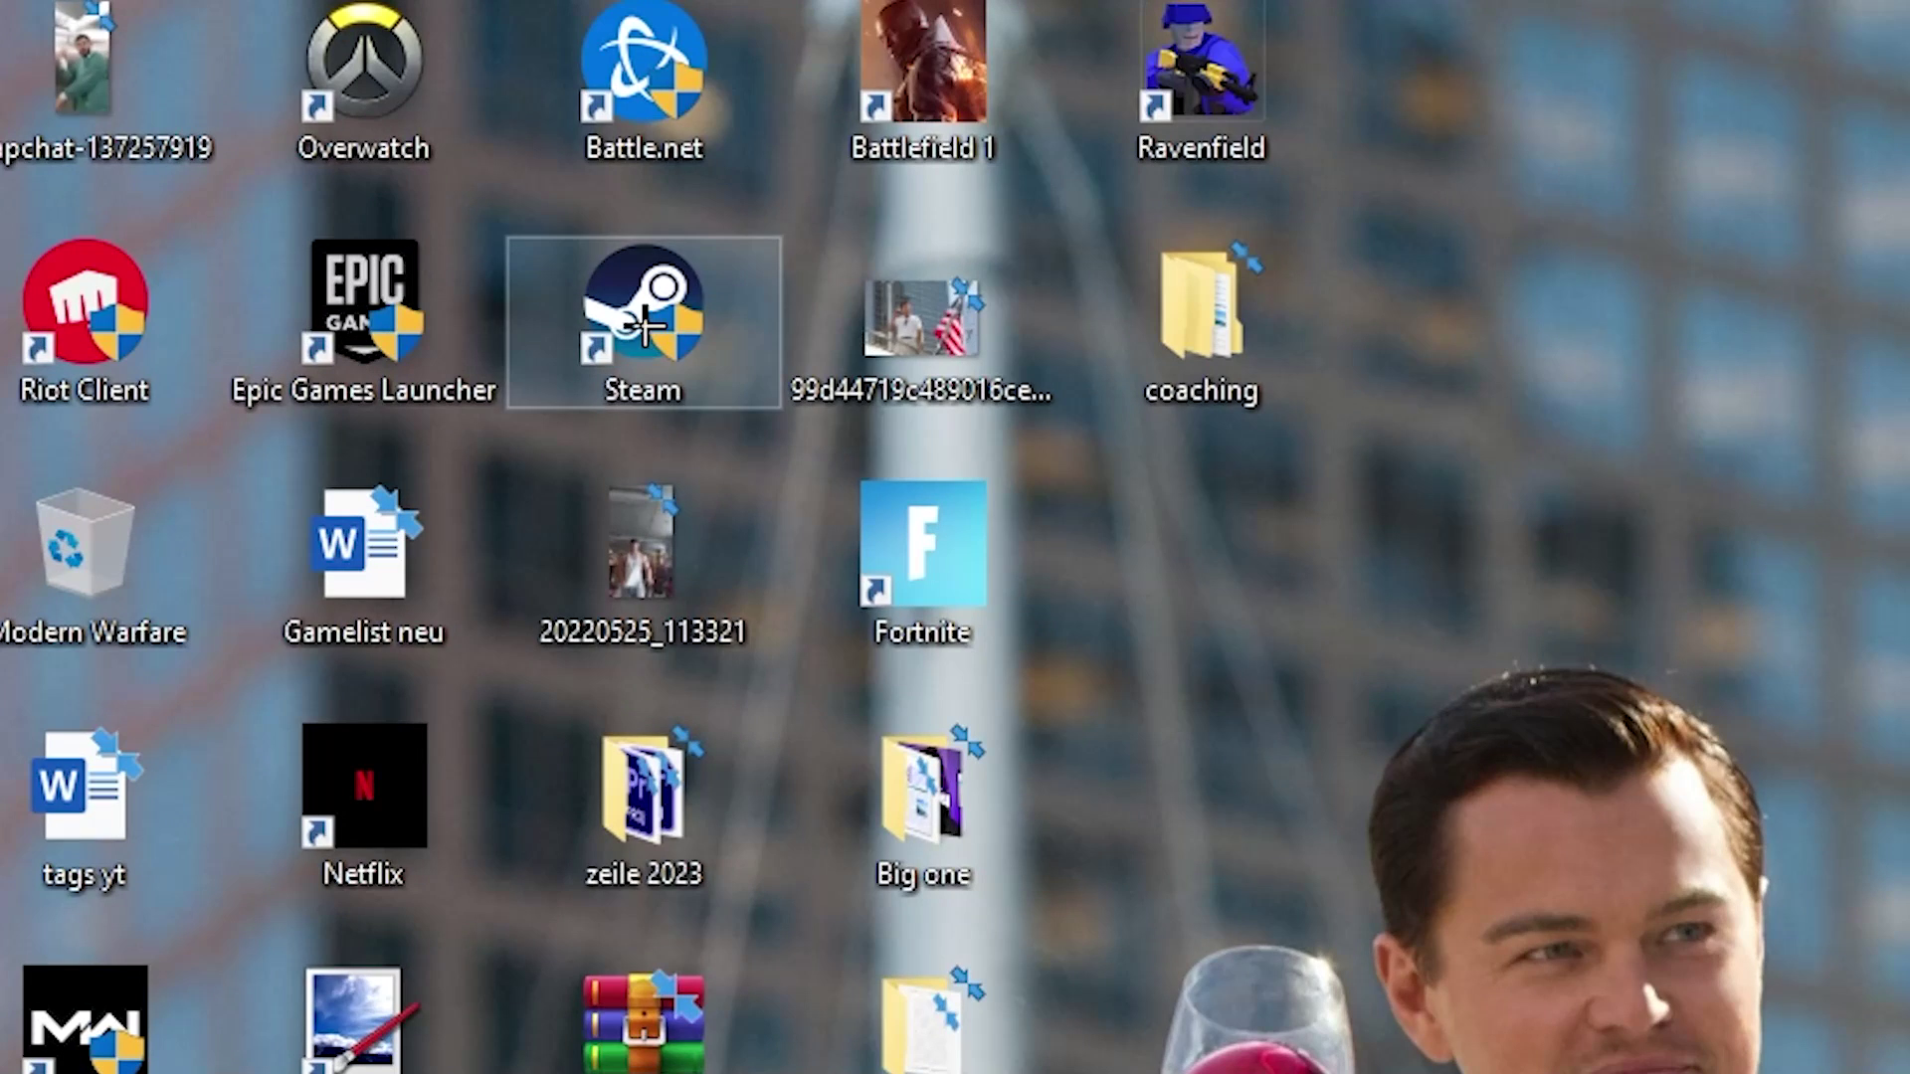
Step: Move the Steam shortcut to an empty area of the desktop and run it as administrator
left_click_drag(297, 139, 957, 373)
left_click_drag(1062, 604, 1062, 599)
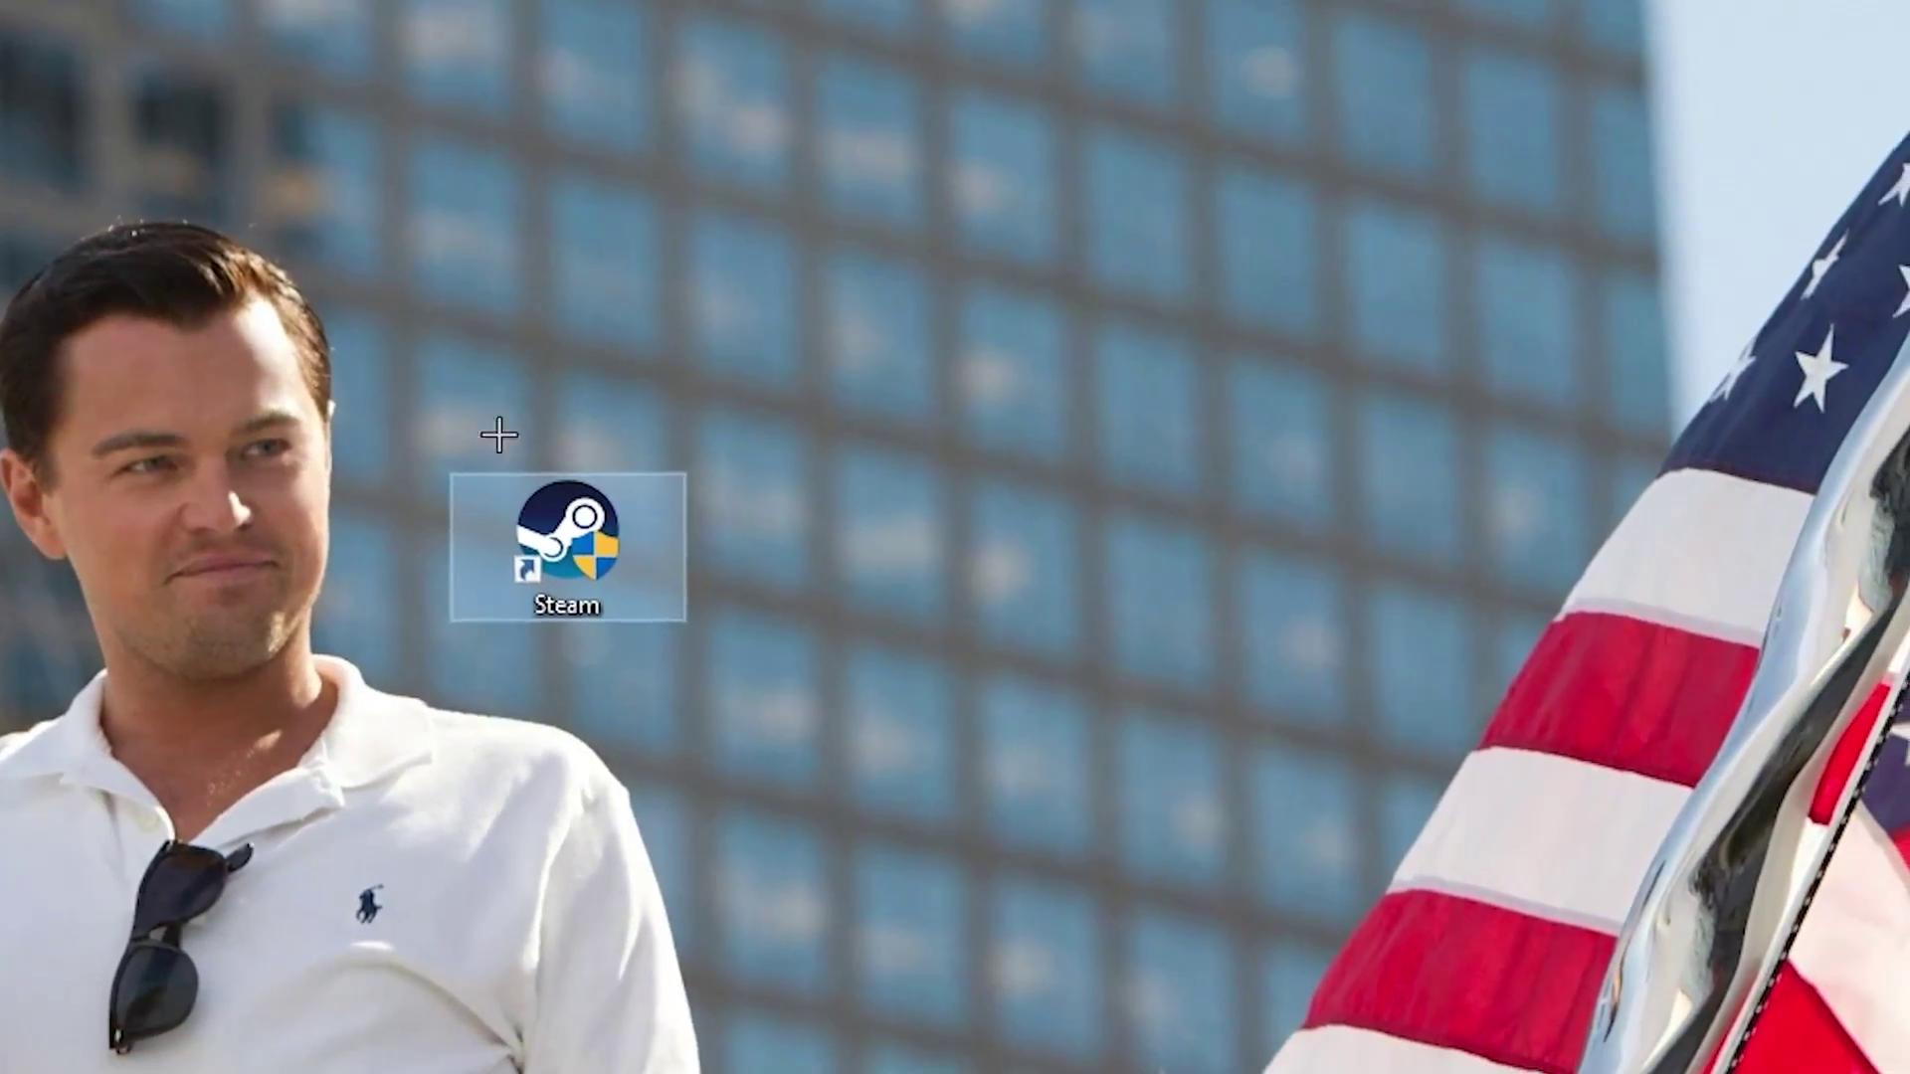
left_click_drag(557, 527, 786, 348)
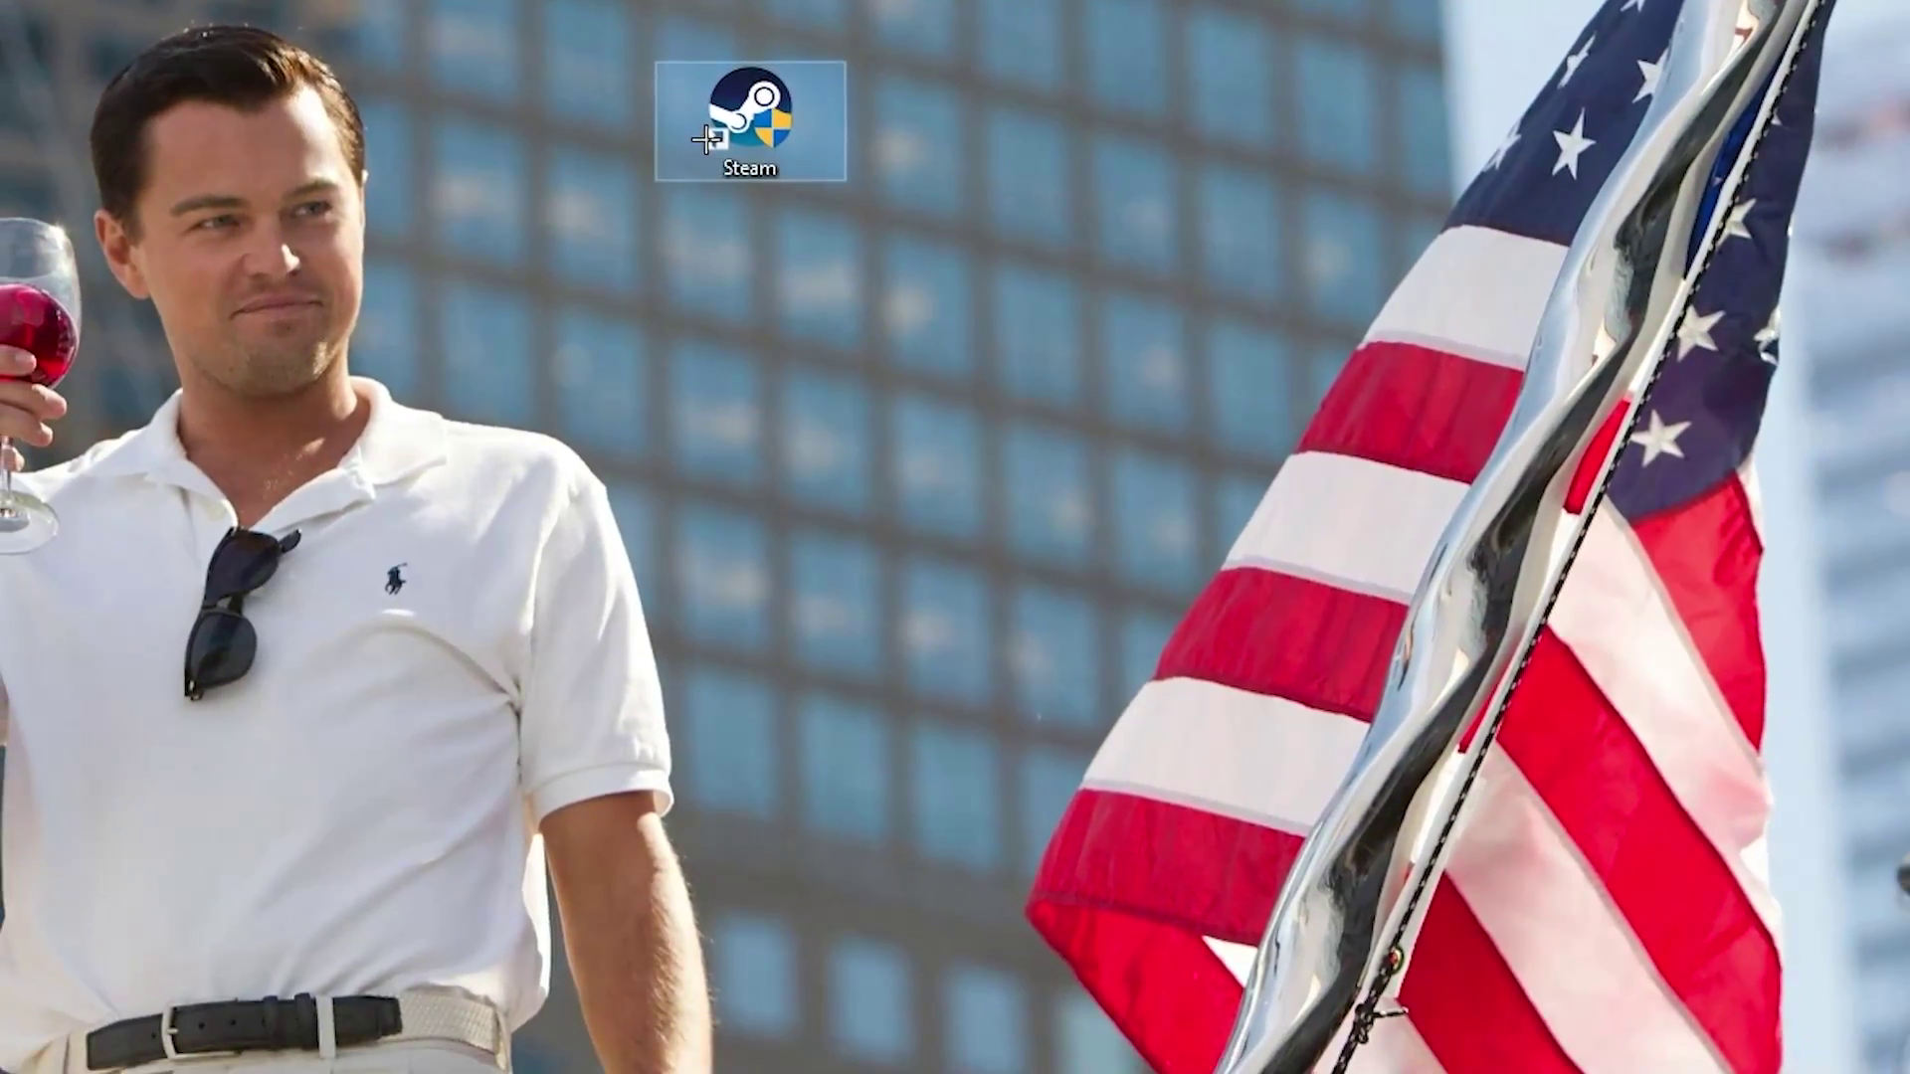
right_click(711, 219)
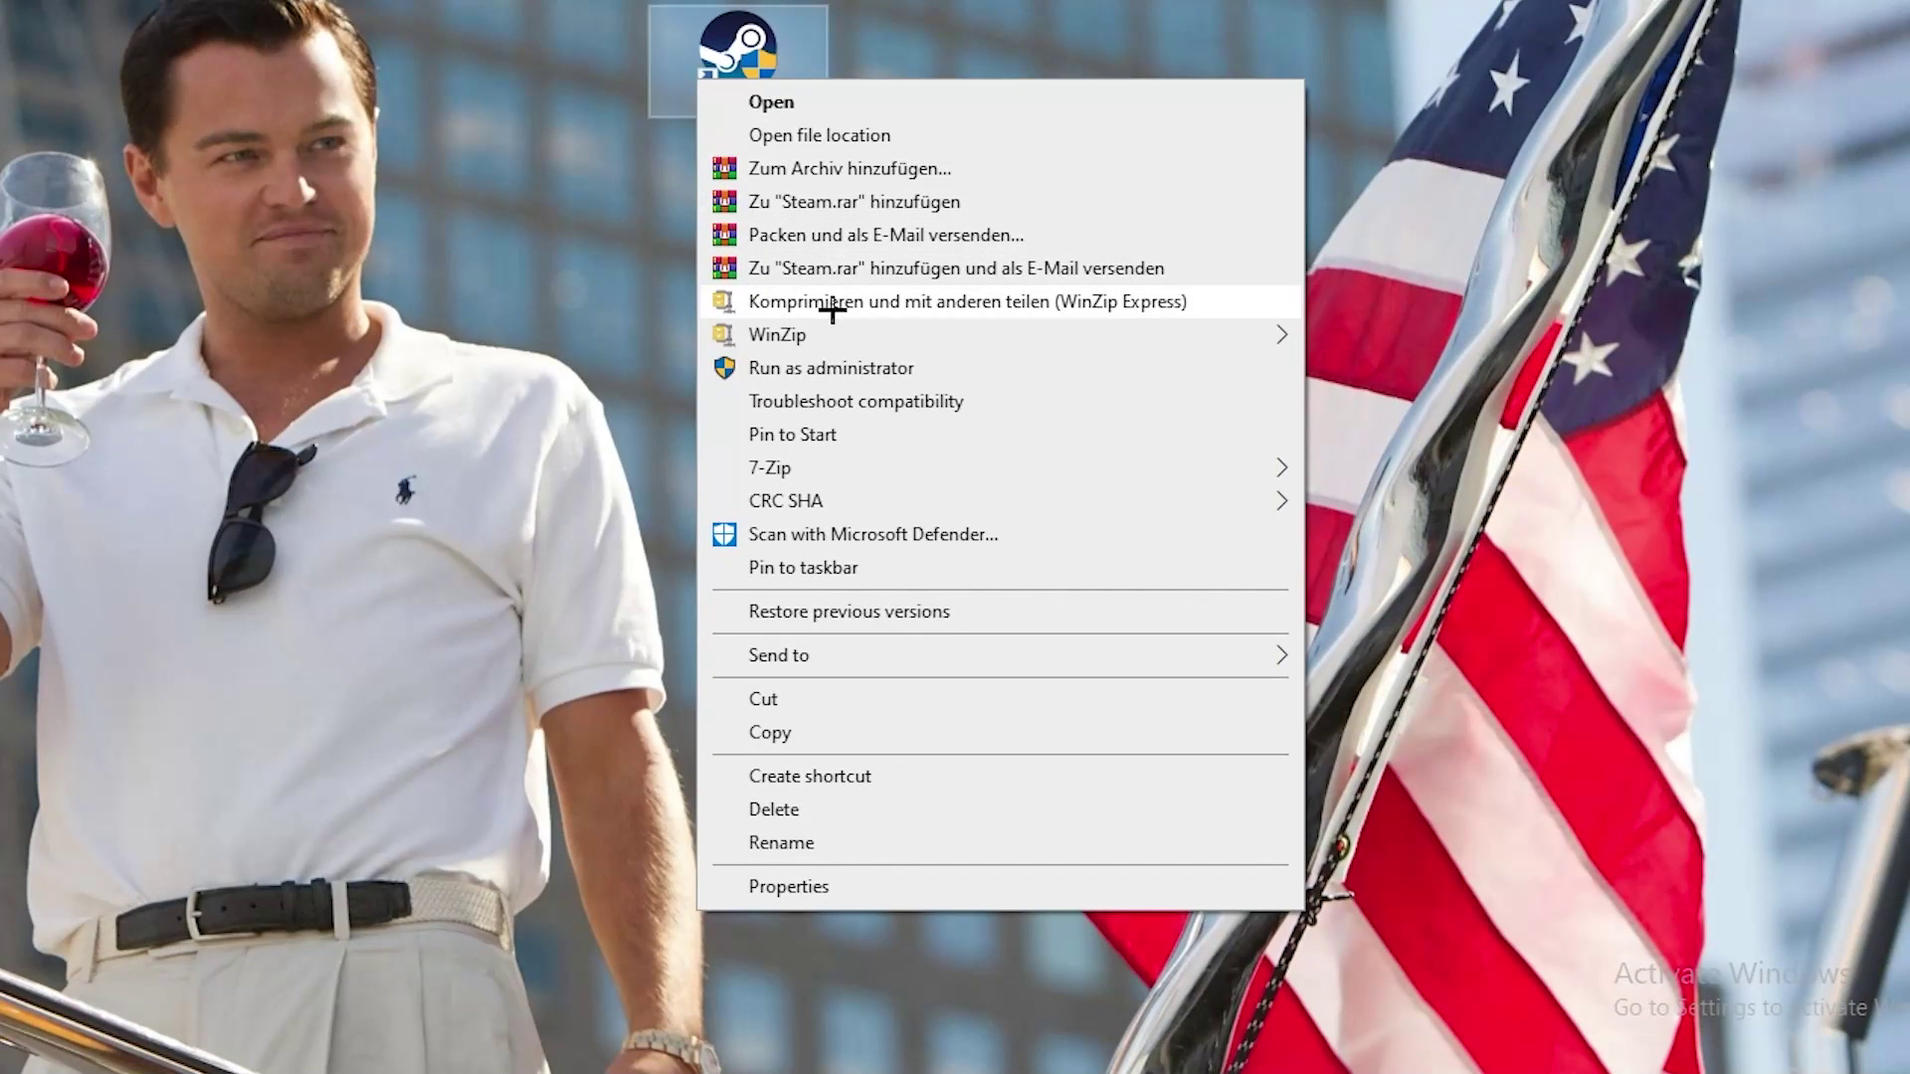
left_click(762, 367)
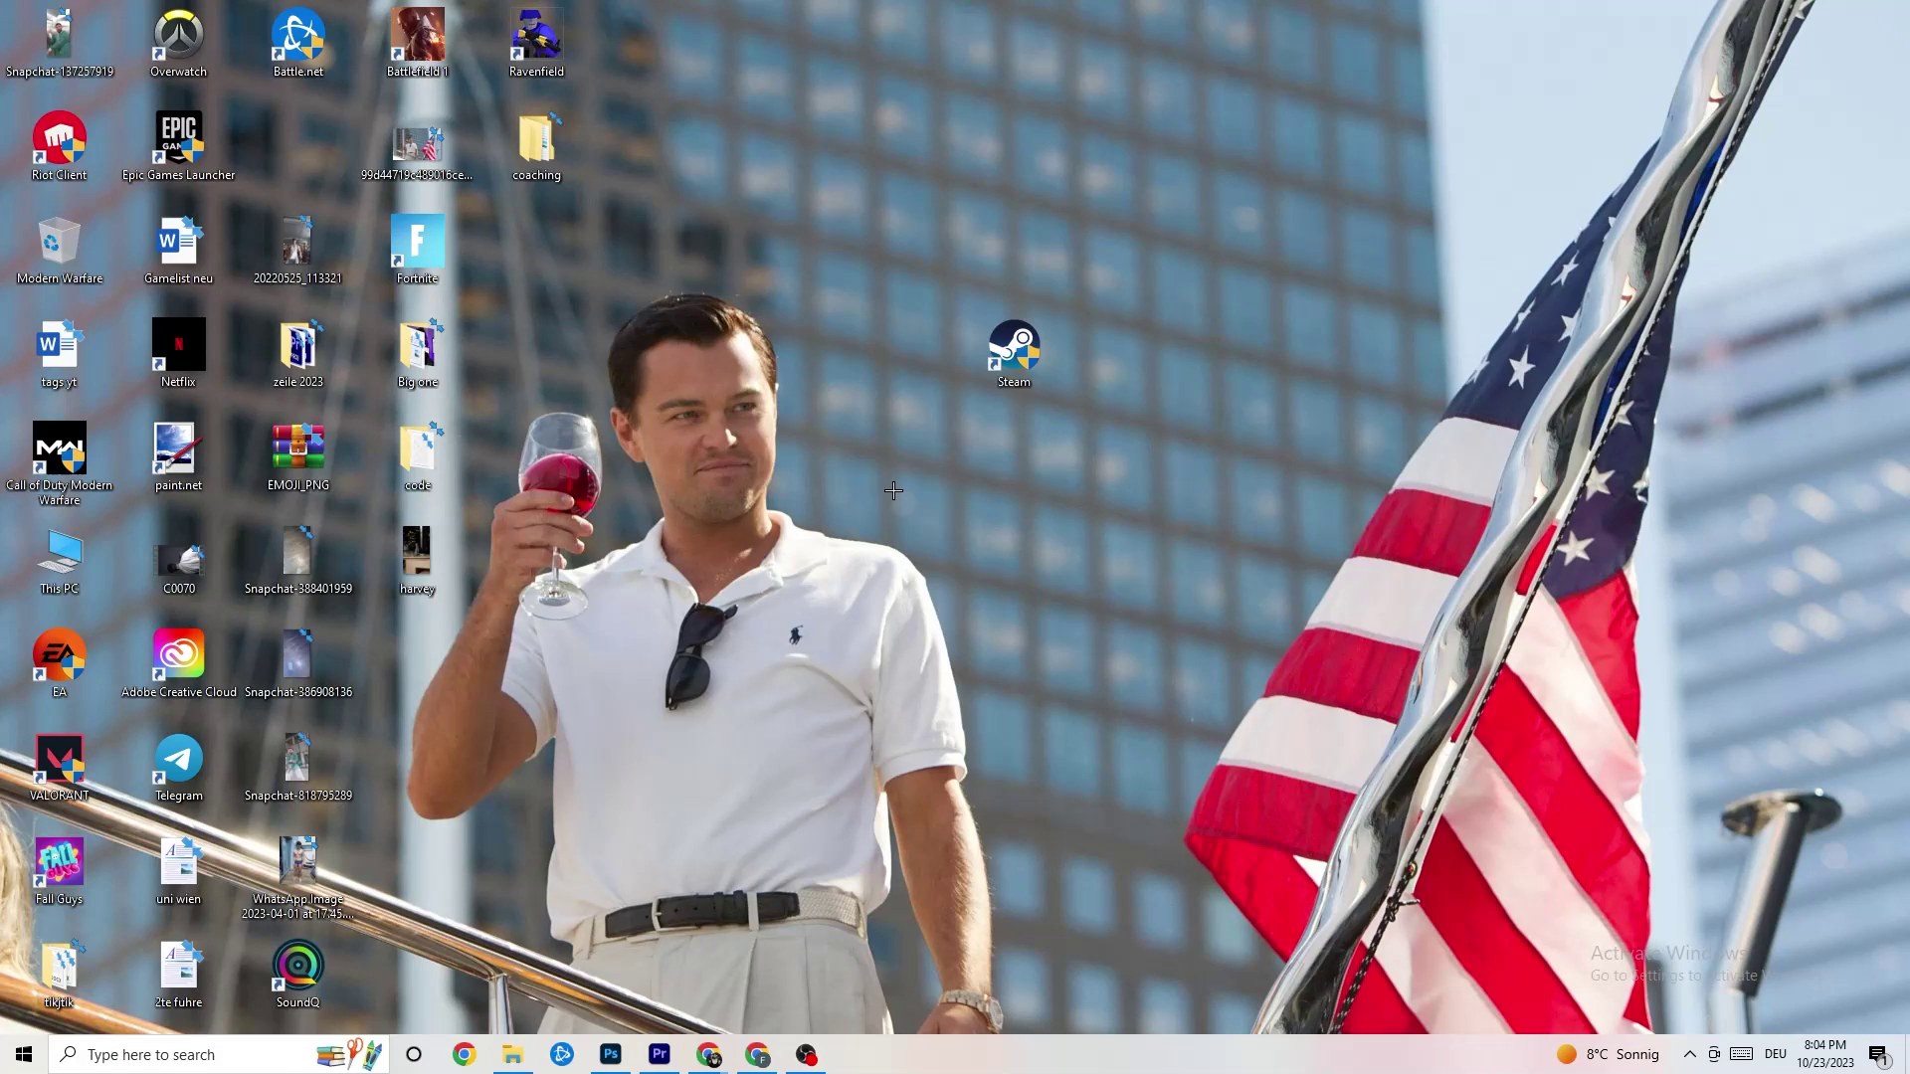
left_click_drag(1014, 353, 772, 352)
left_click_drag(998, 341, 846, 381)
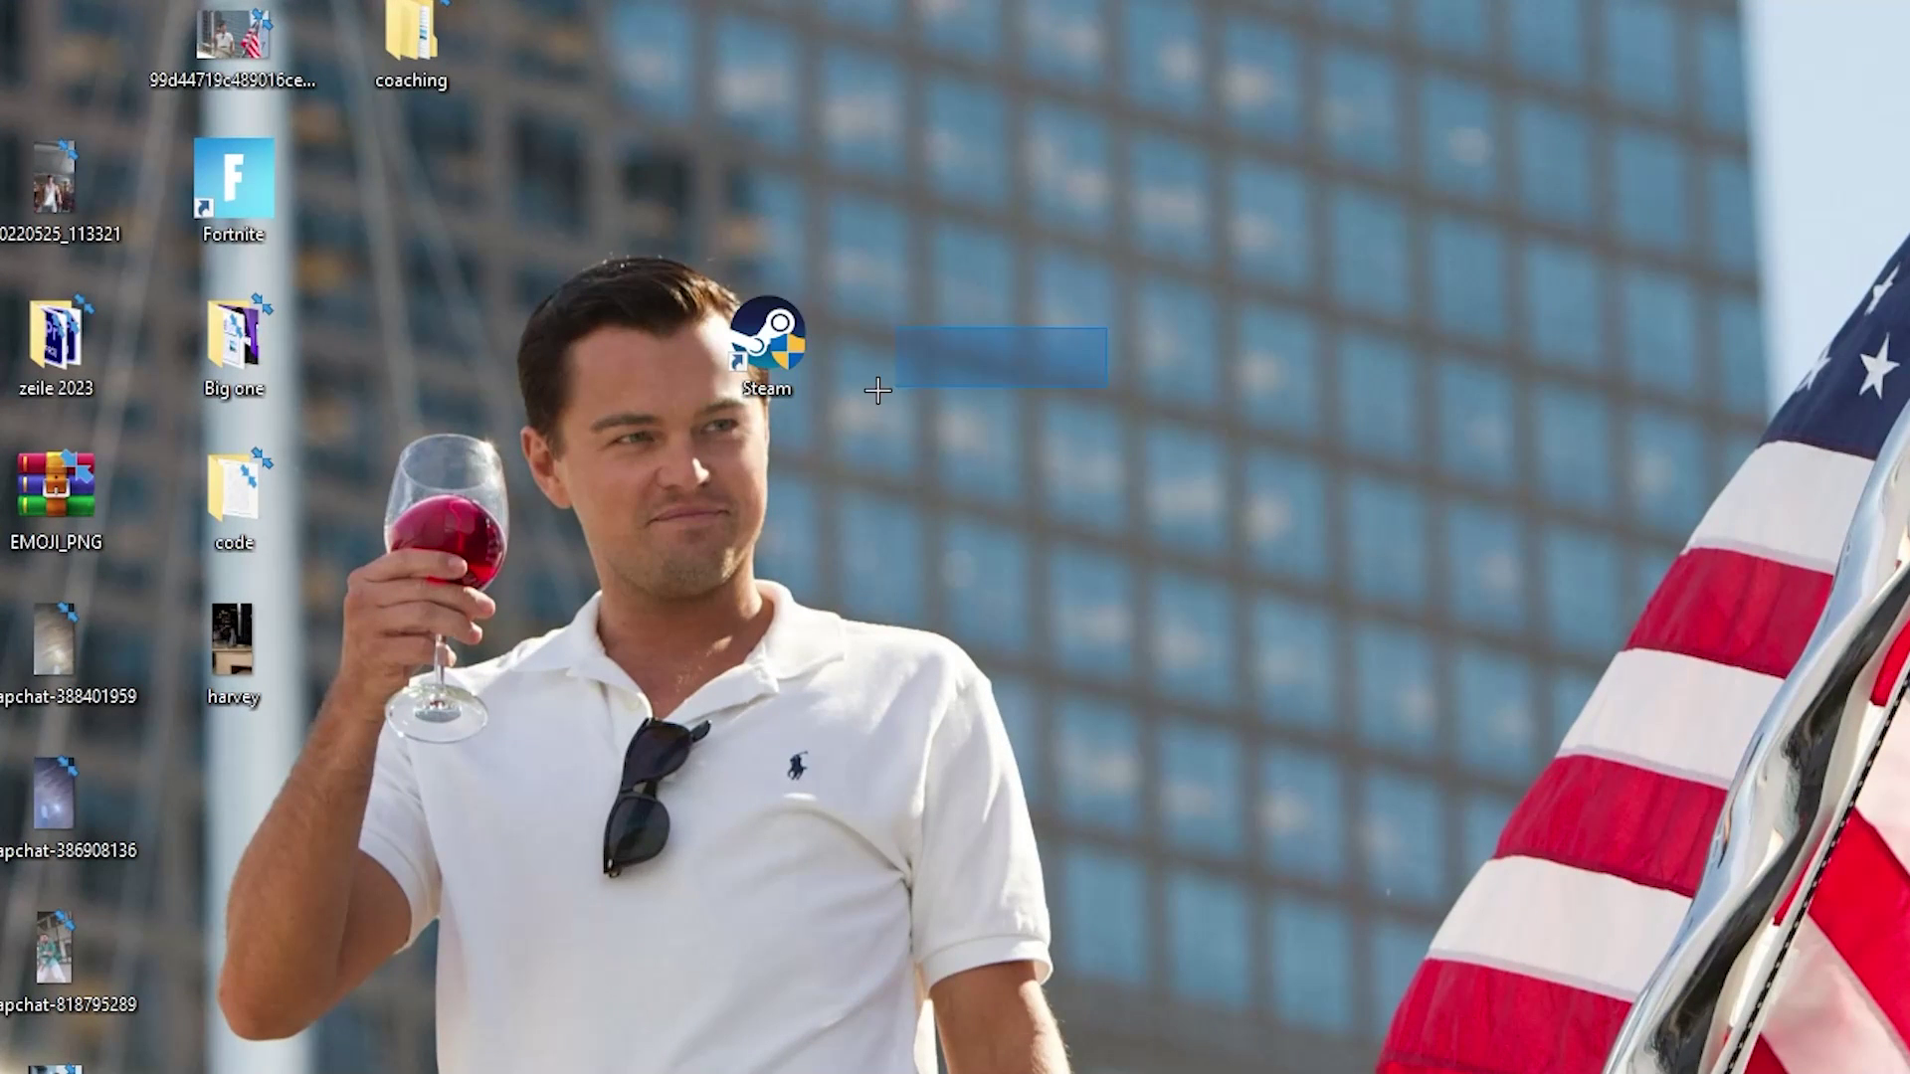
left_click_drag(767, 317, 944, 471)
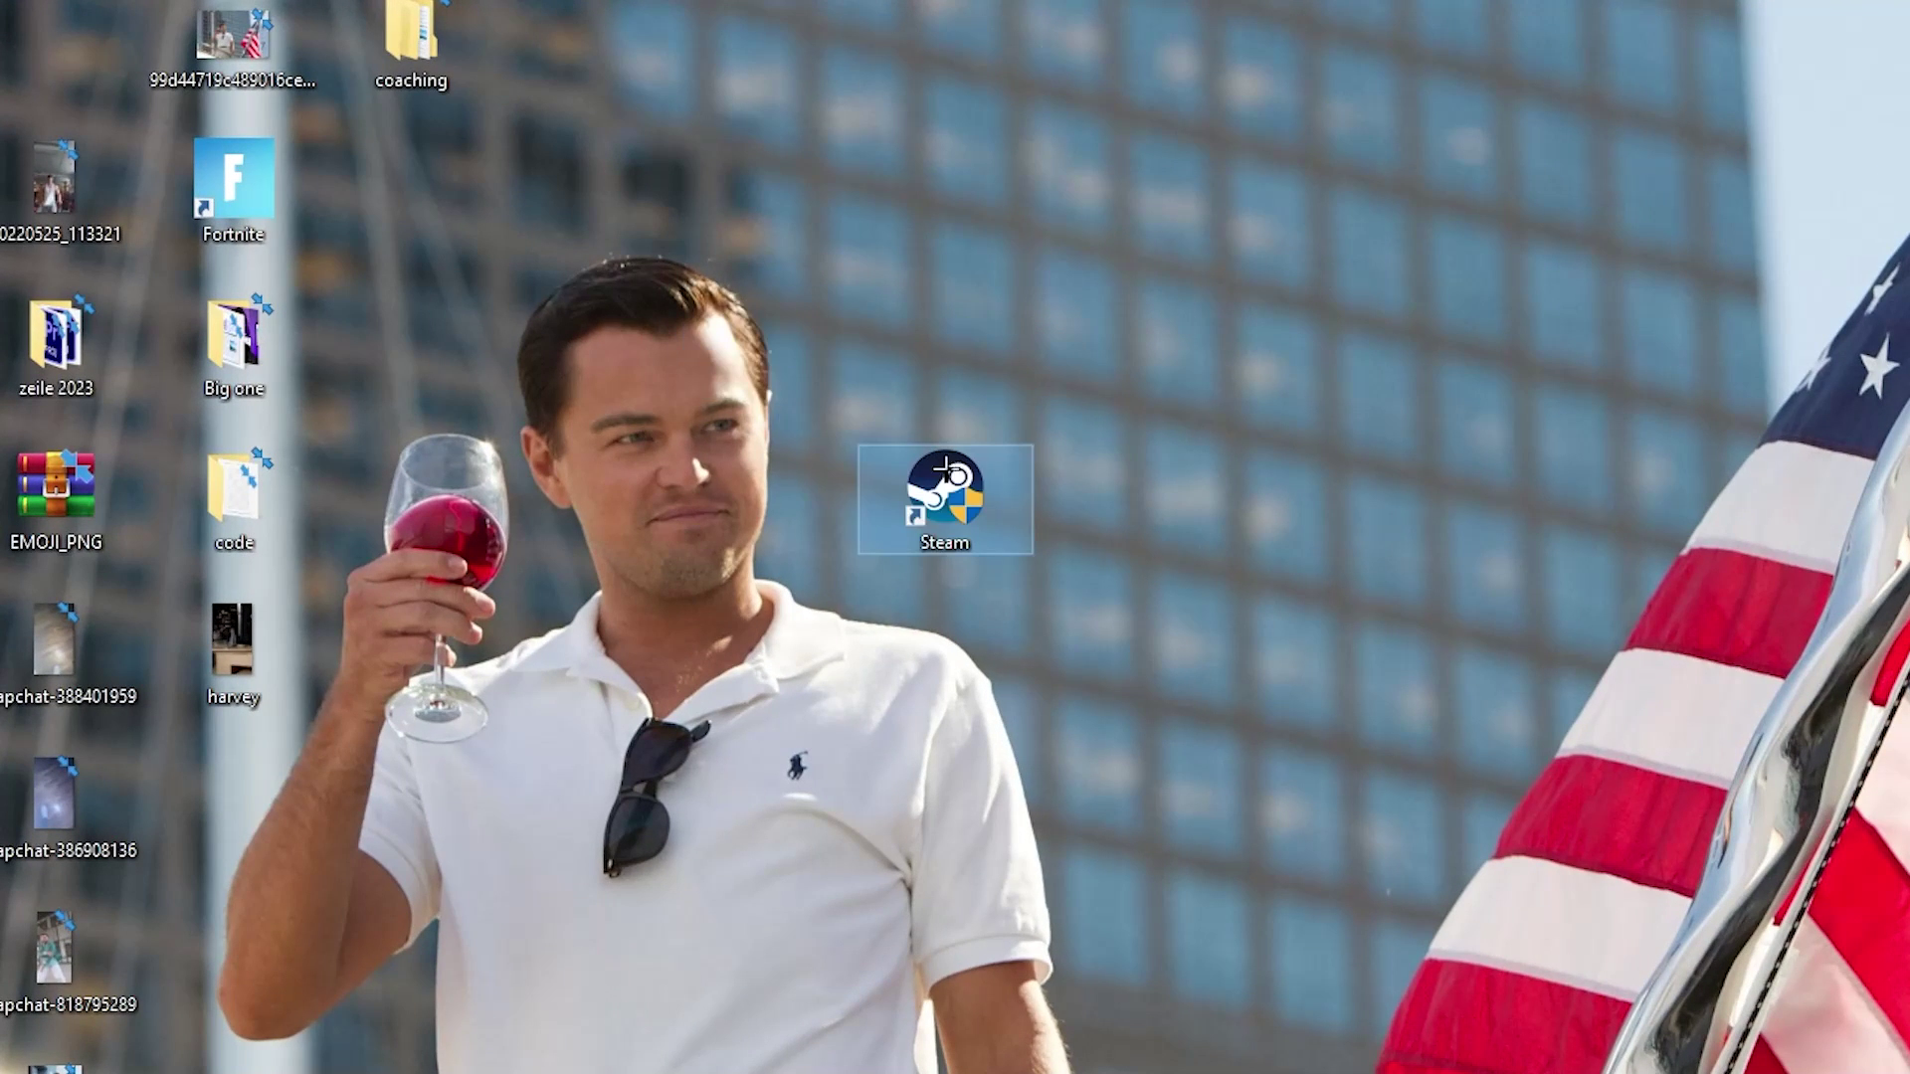
Step: Review the compatibility mode choices in the Steam shortcut's properties and accept the existing settings
right_click(954, 508)
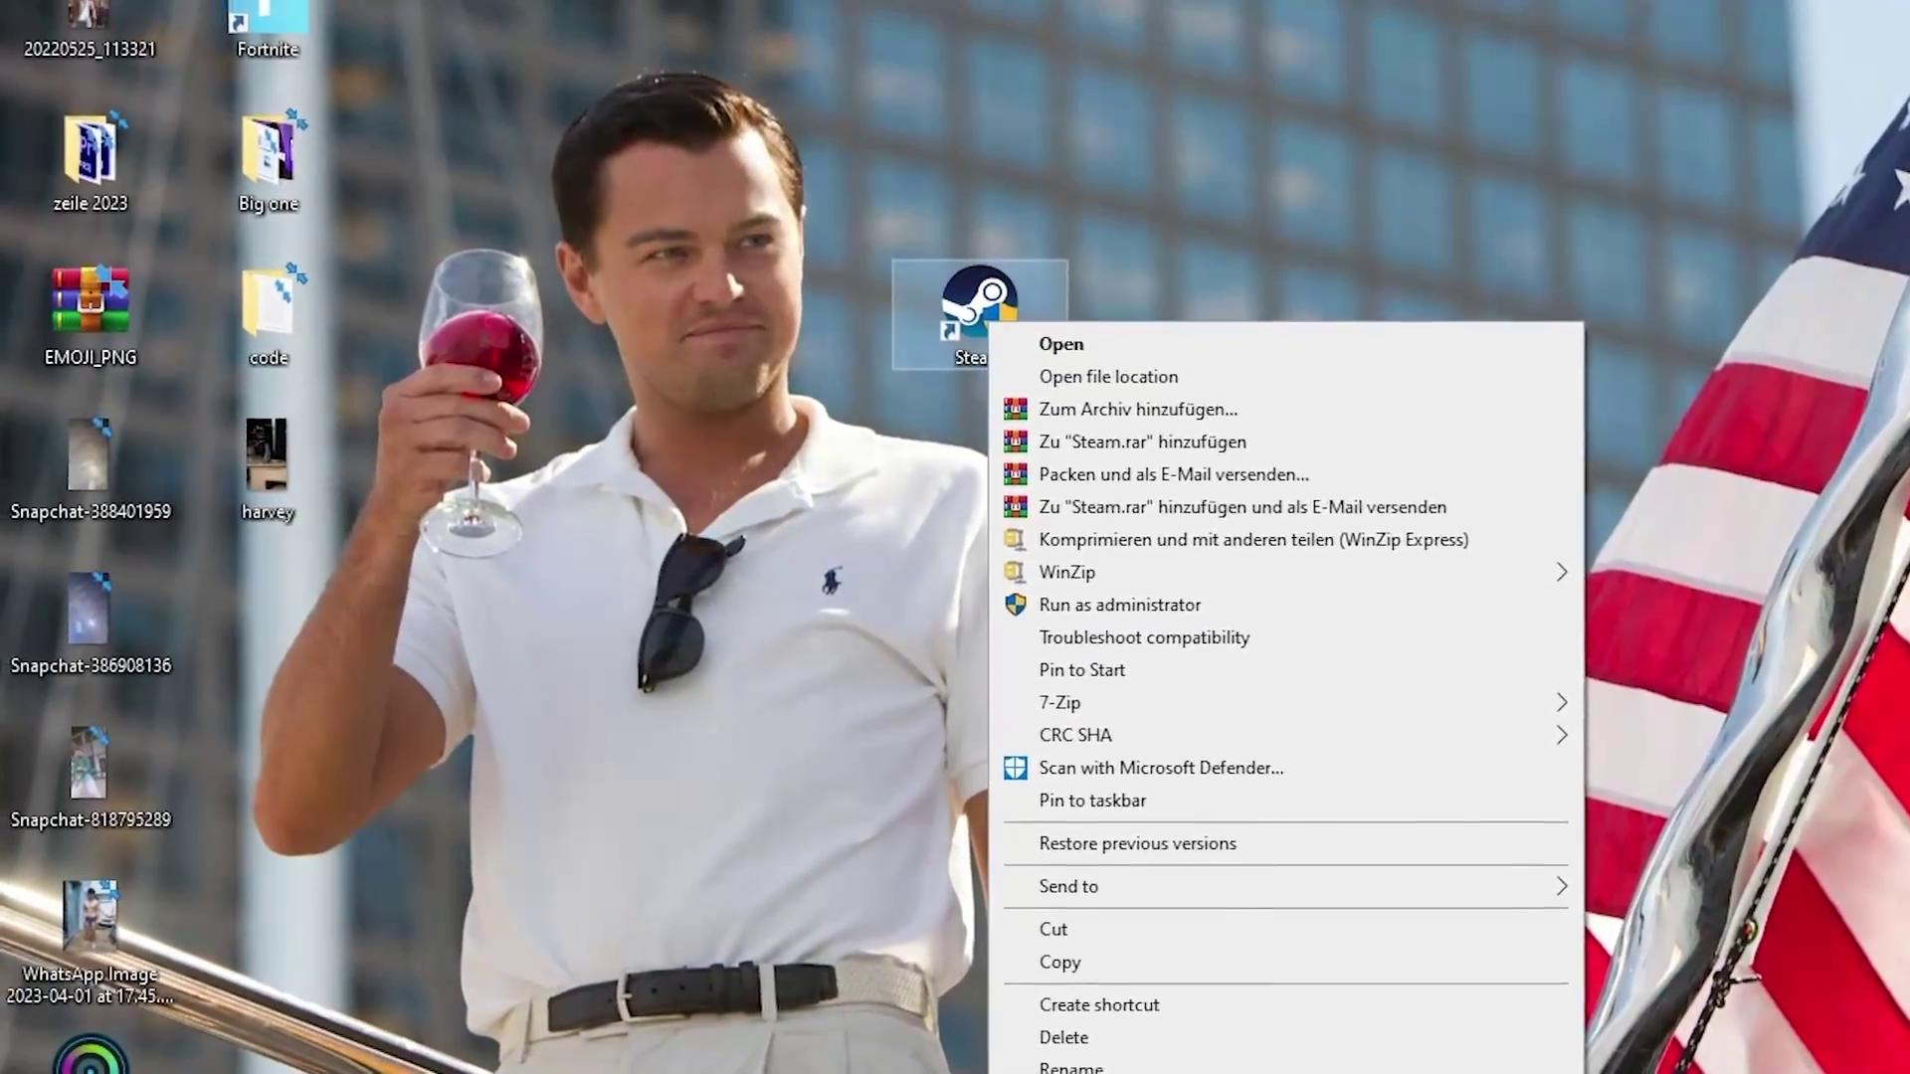
left_click(1094, 1058)
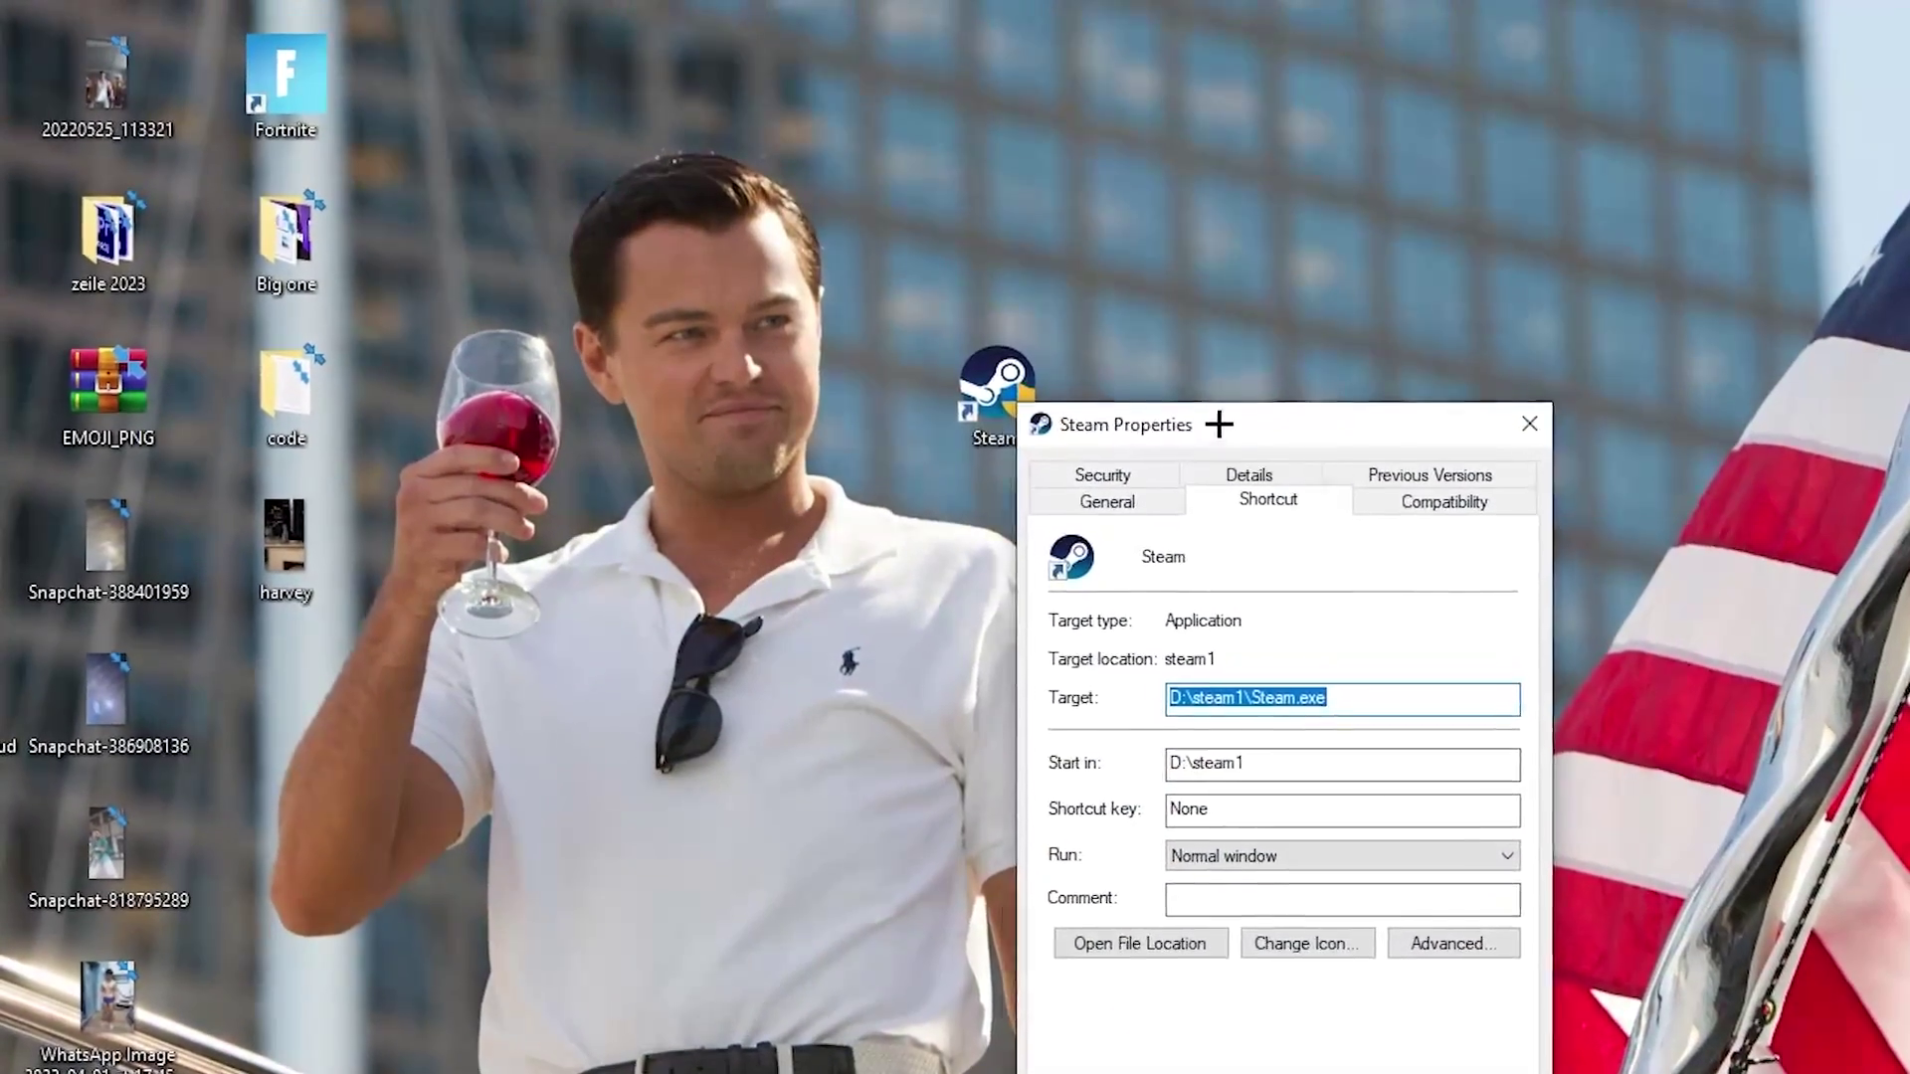
left_click_drag(1219, 421, 1000, 114)
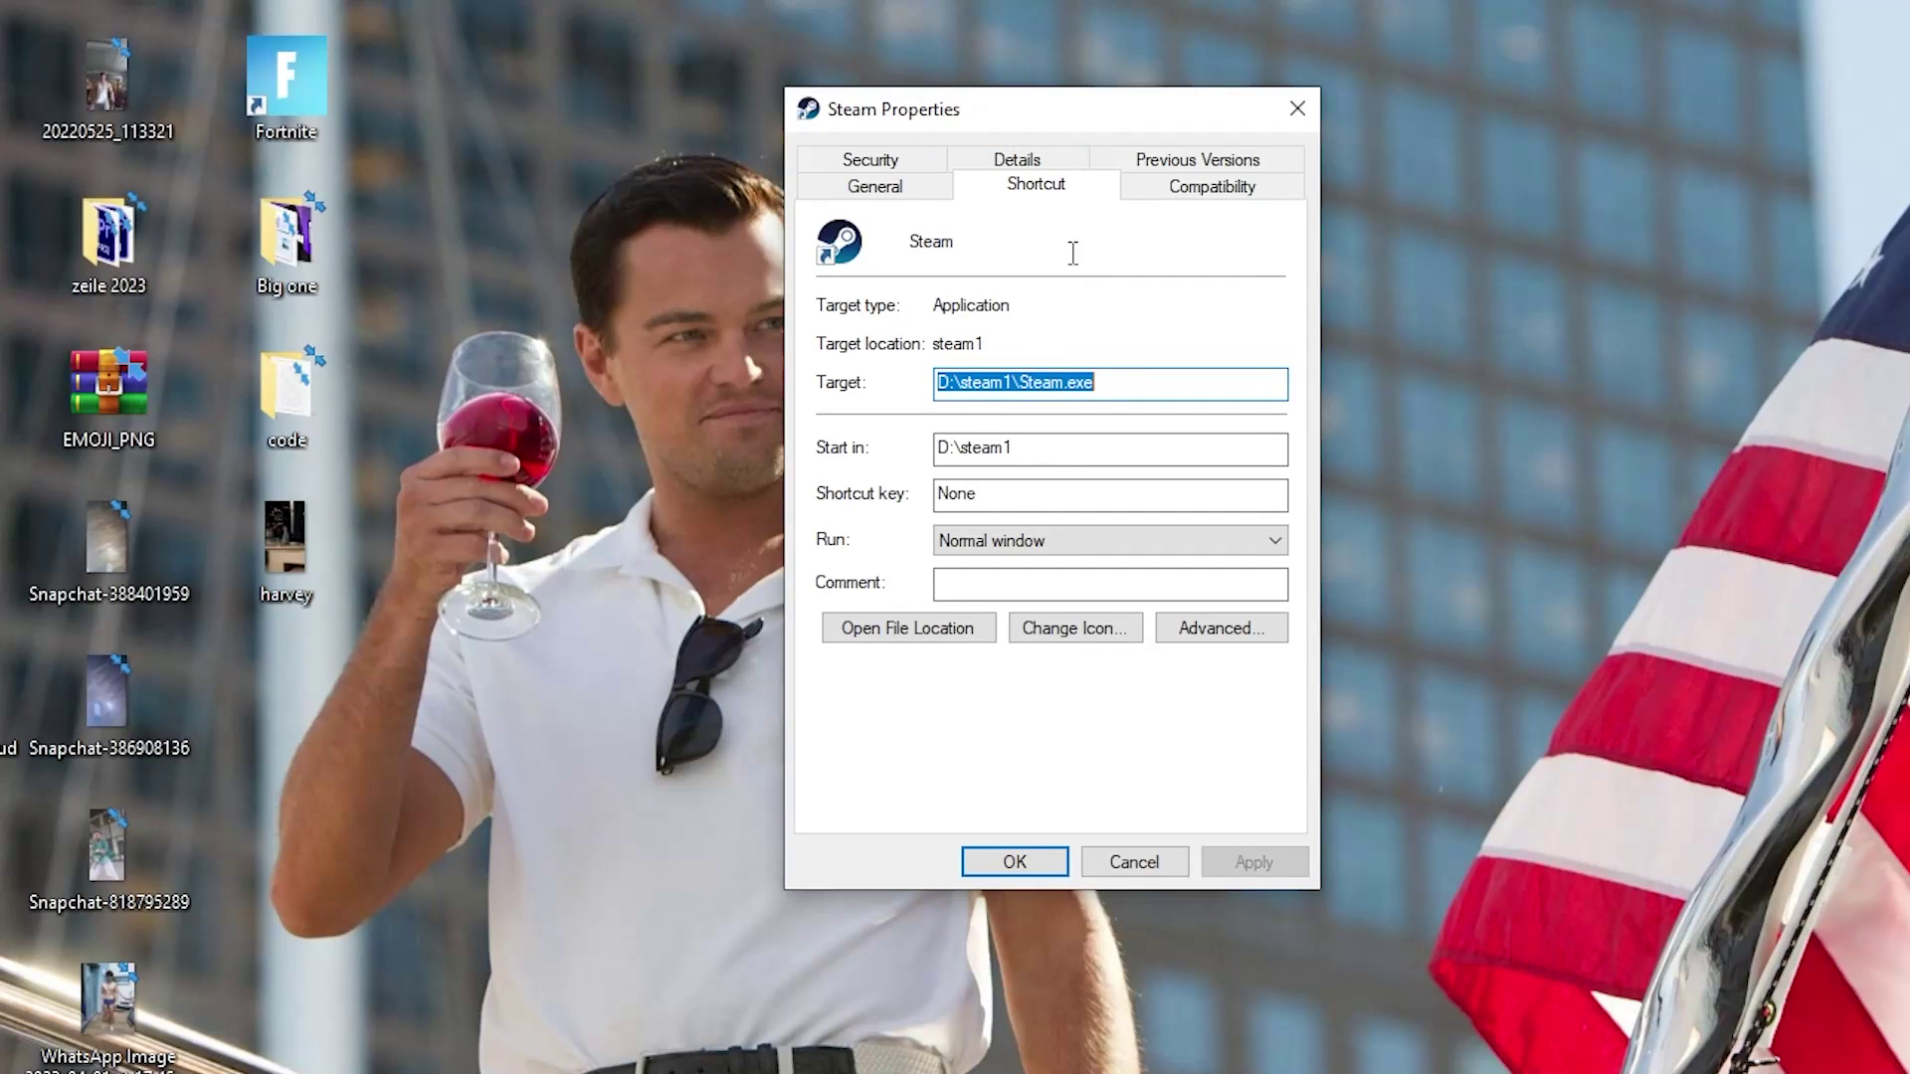
left_click(1201, 189)
left_click_drag(1087, 120, 1018, 0)
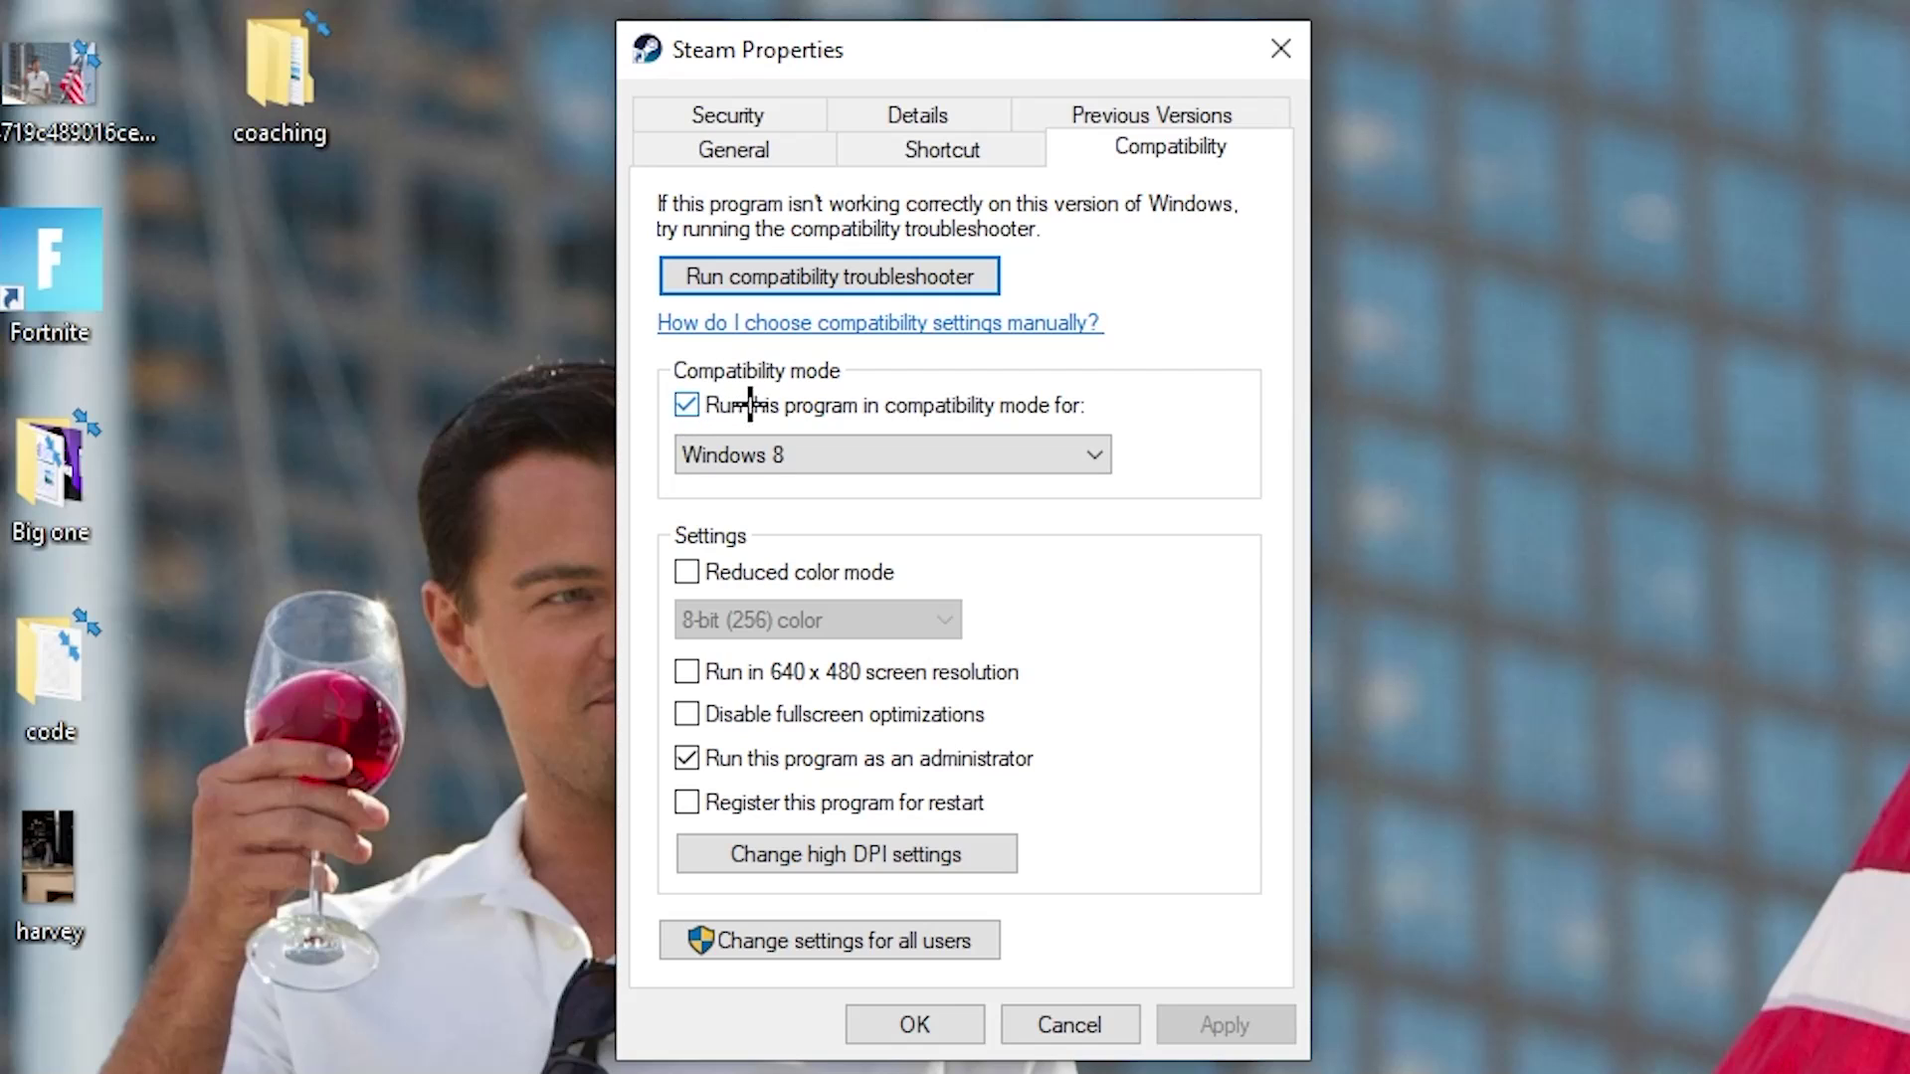
left_click(1070, 442)
left_click(1160, 414)
left_click(927, 1023)
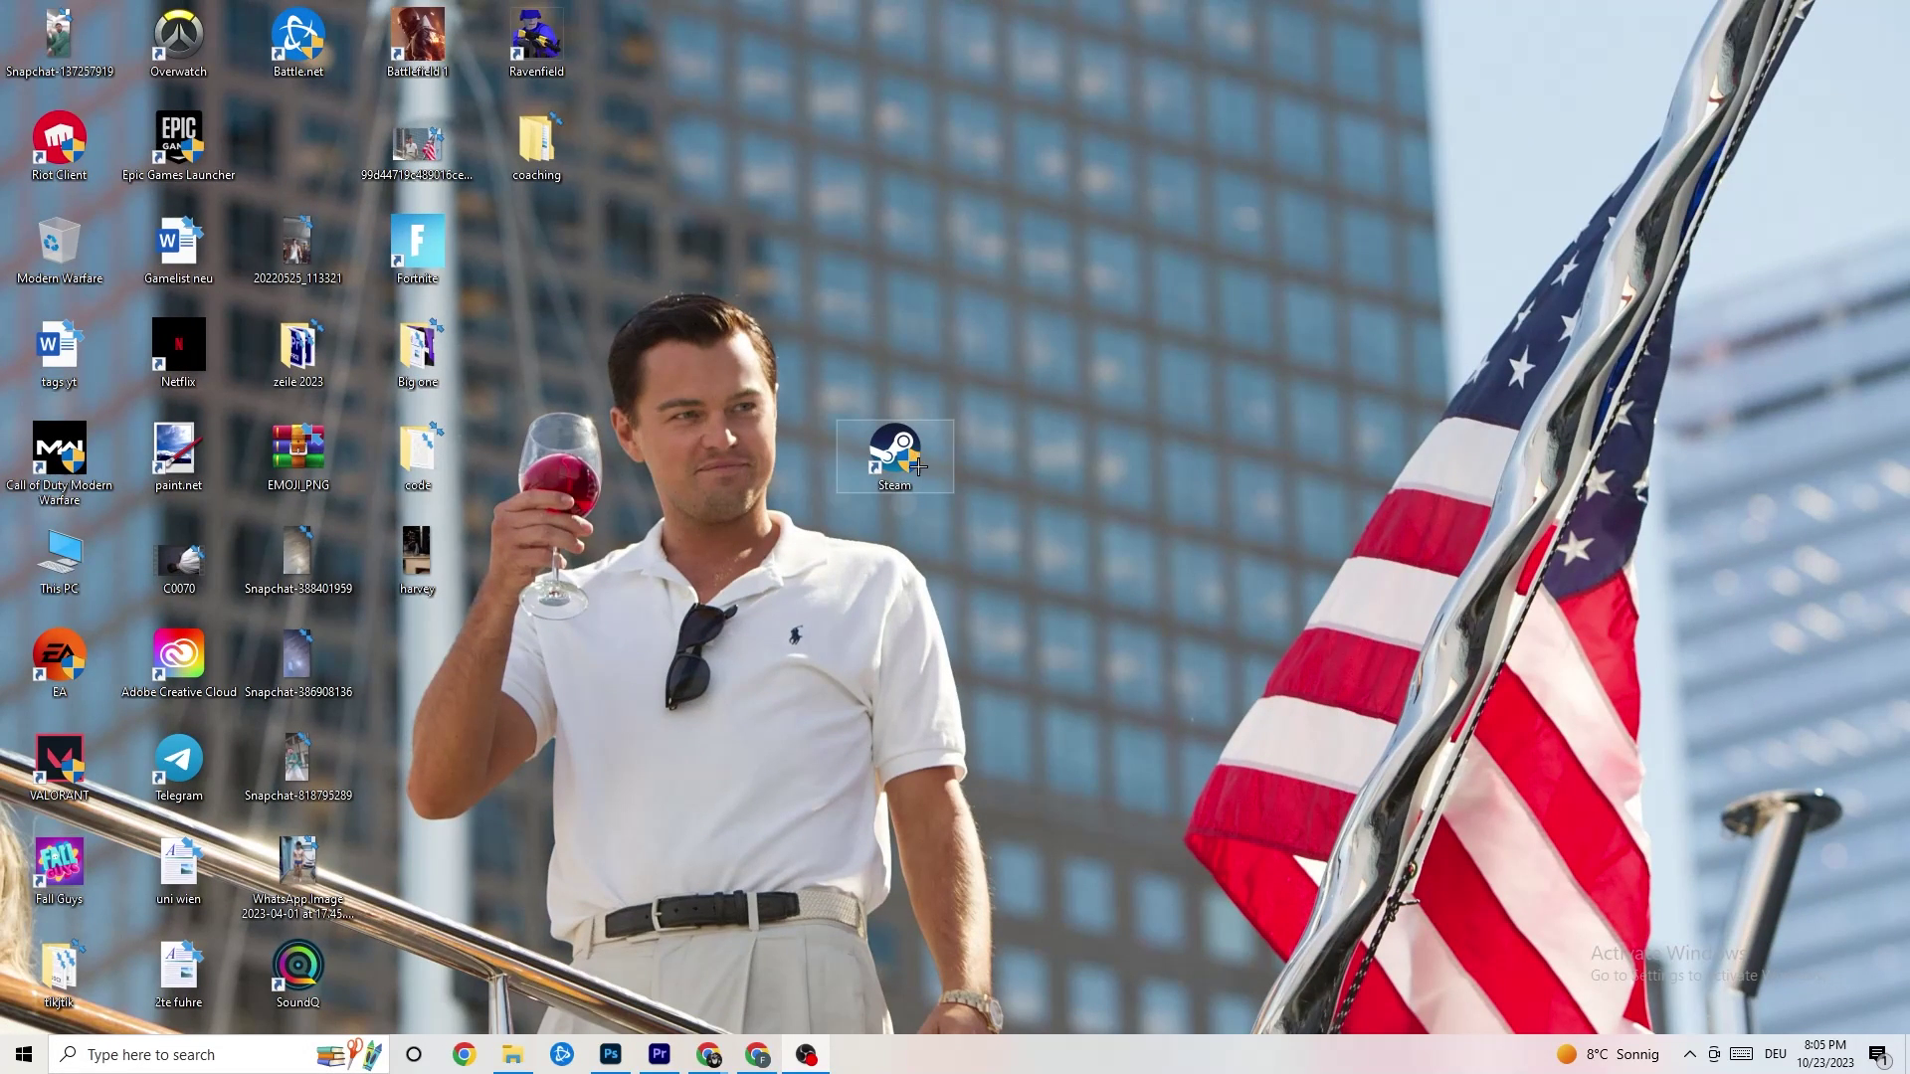
left_click_drag(918, 466, 915, 260)
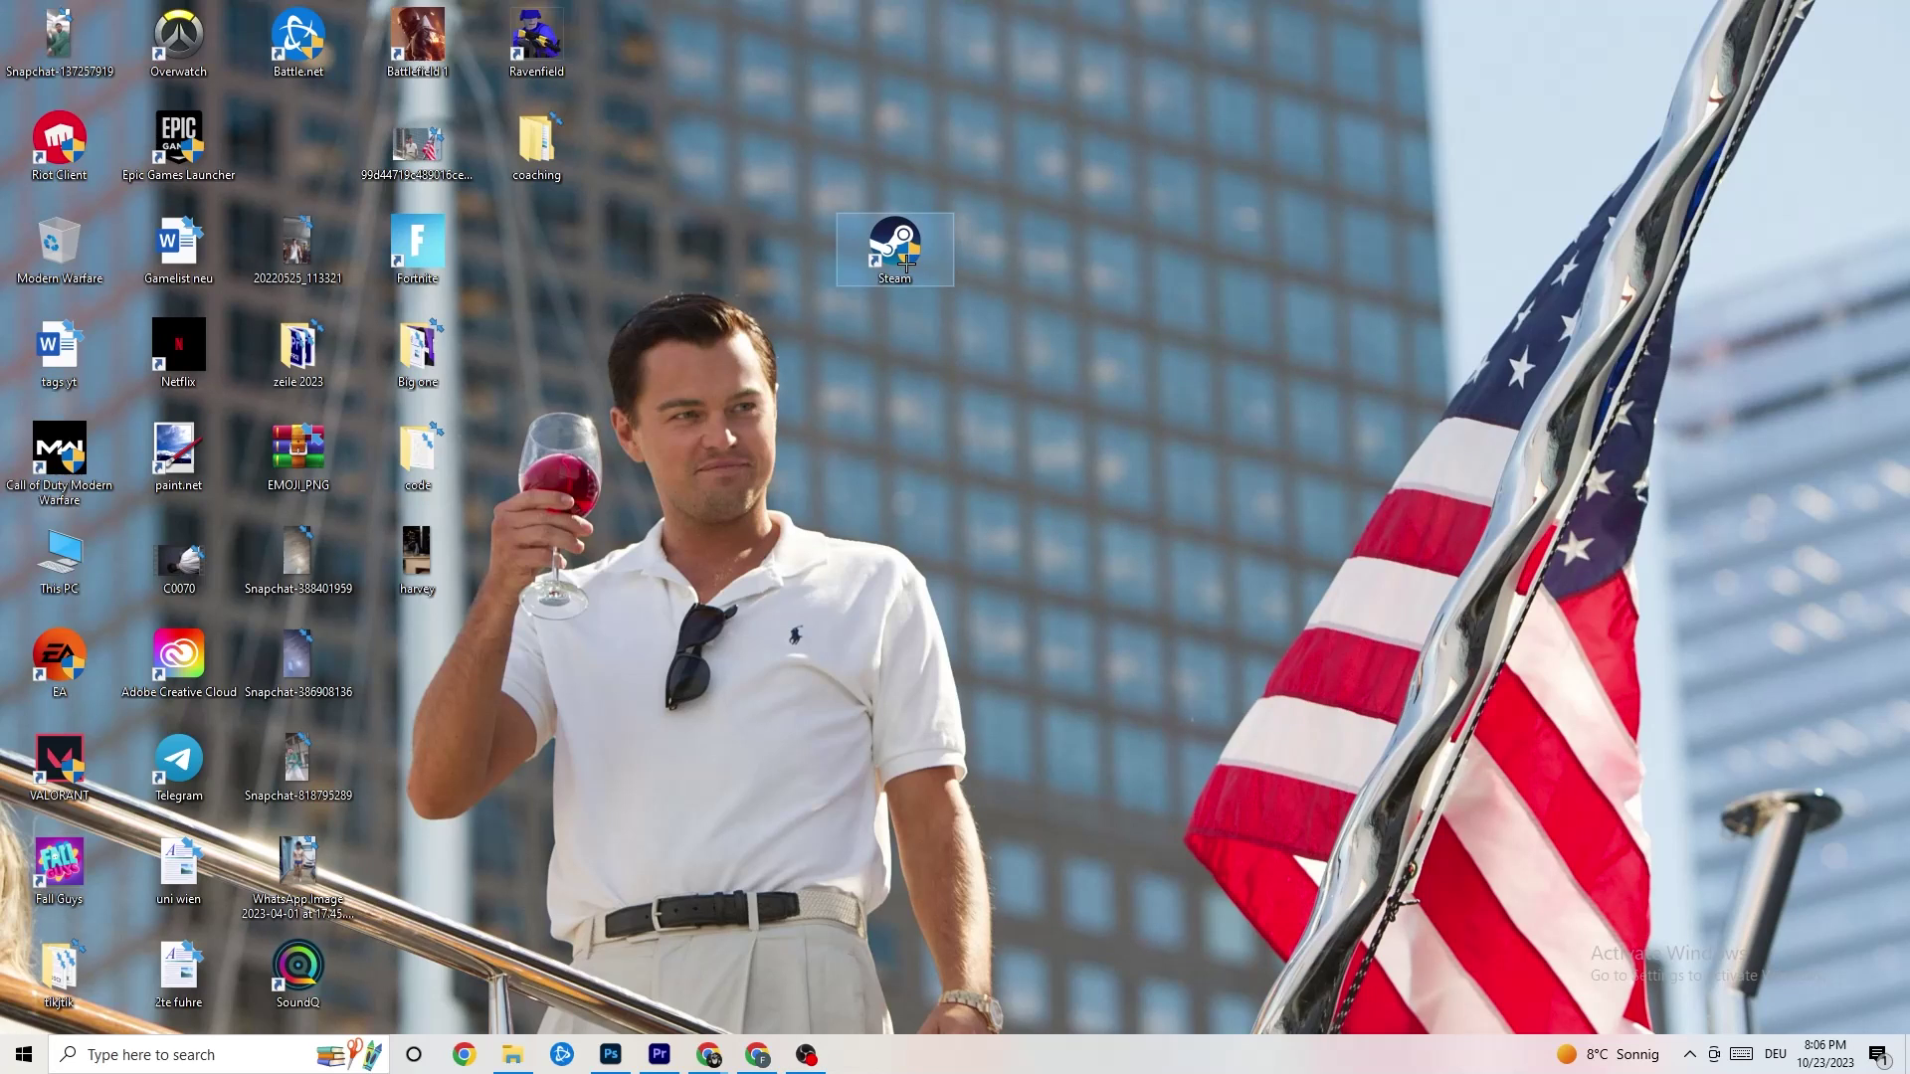
left_click_drag(923, 232, 791, 369)
left_click(827, 275)
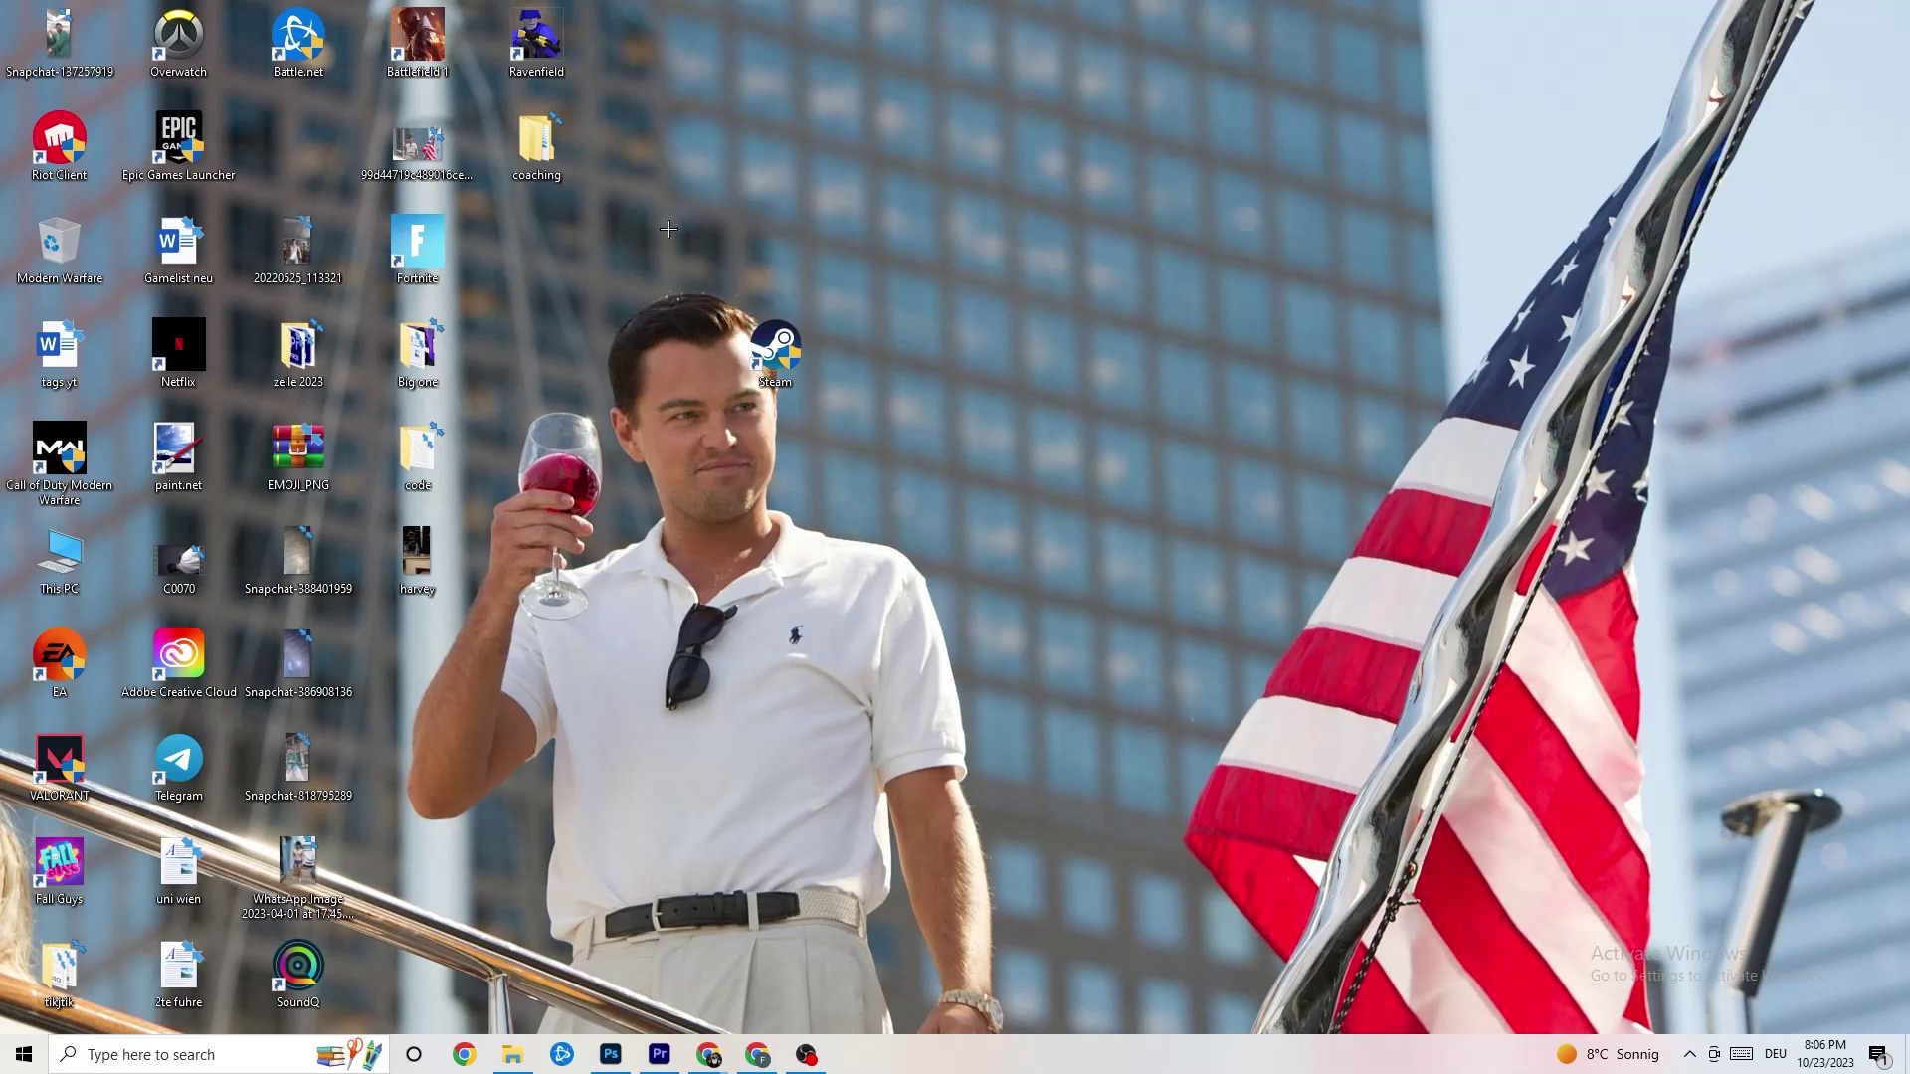
left_click_drag(771, 317, 930, 274)
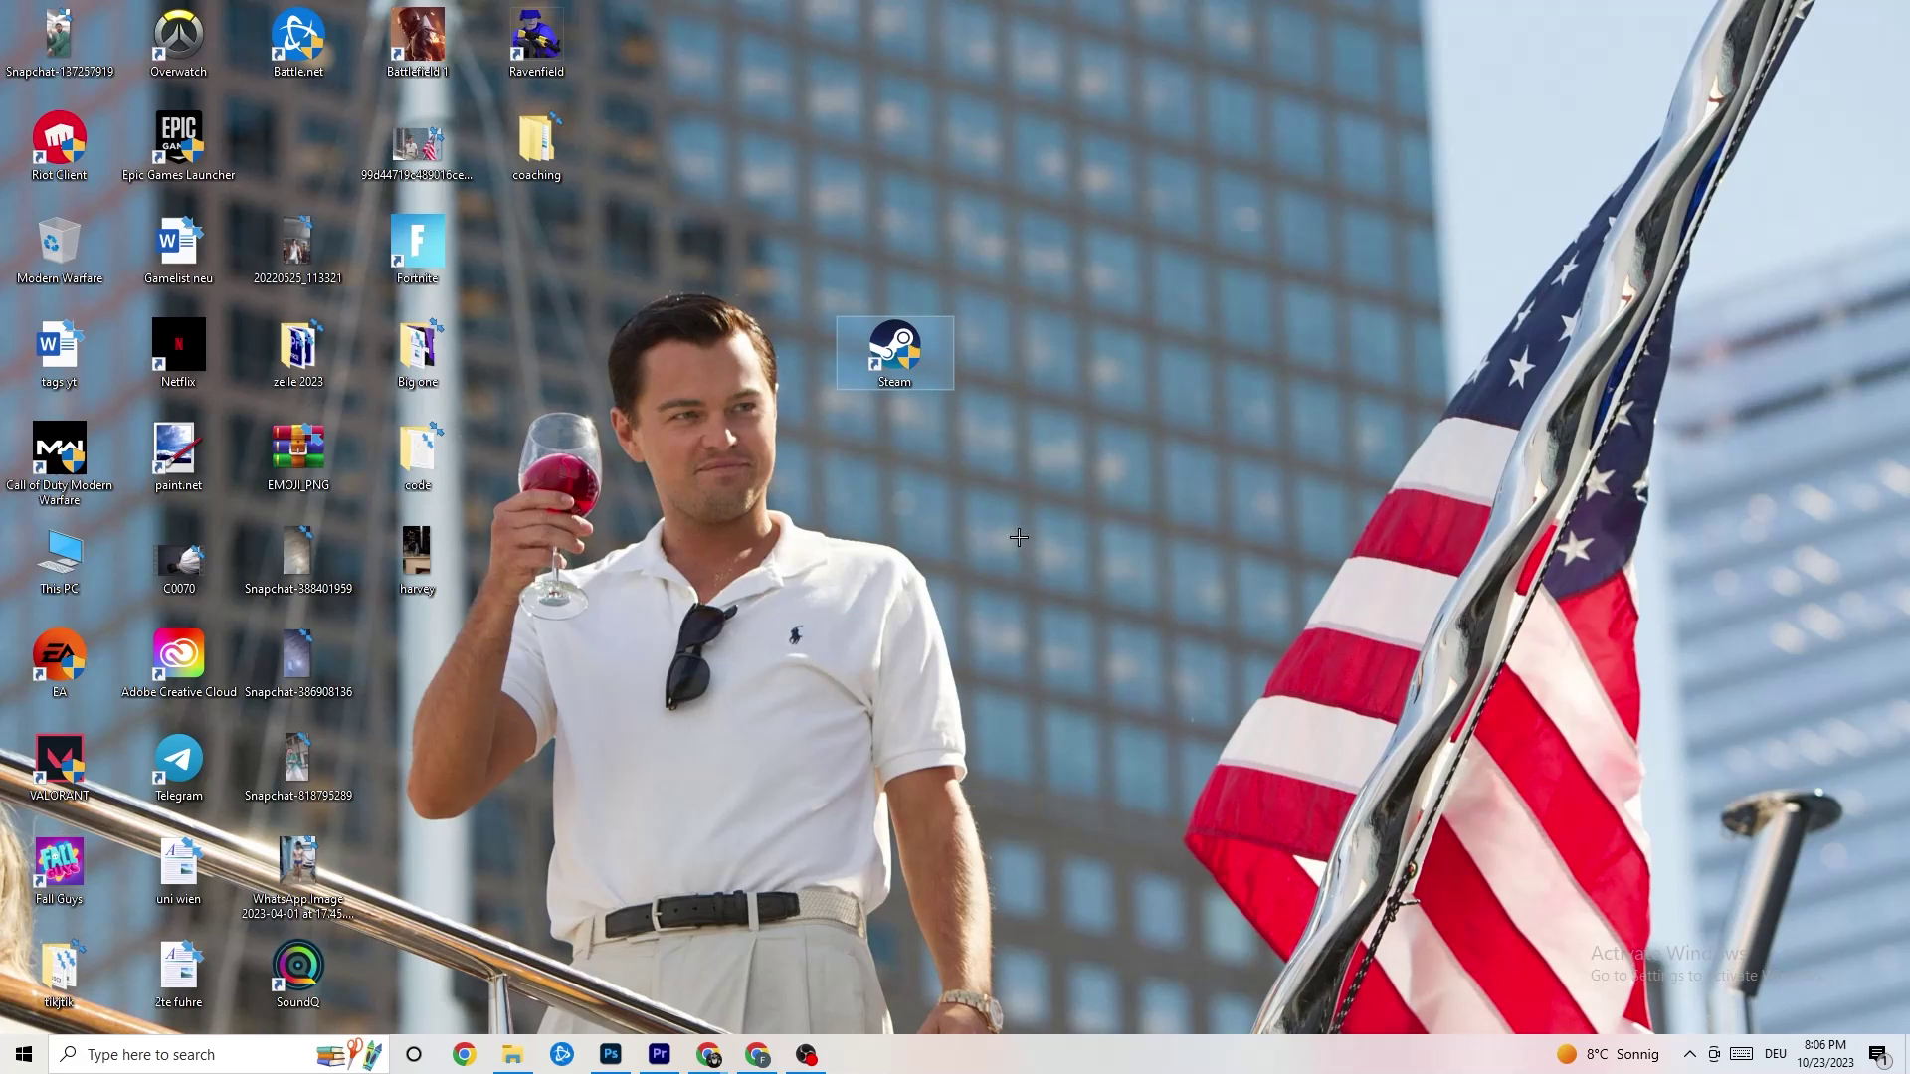
Step: Check the Steam shortcut's compatibility settings again and close its properties without changes
right_click(902, 366)
left_click(998, 895)
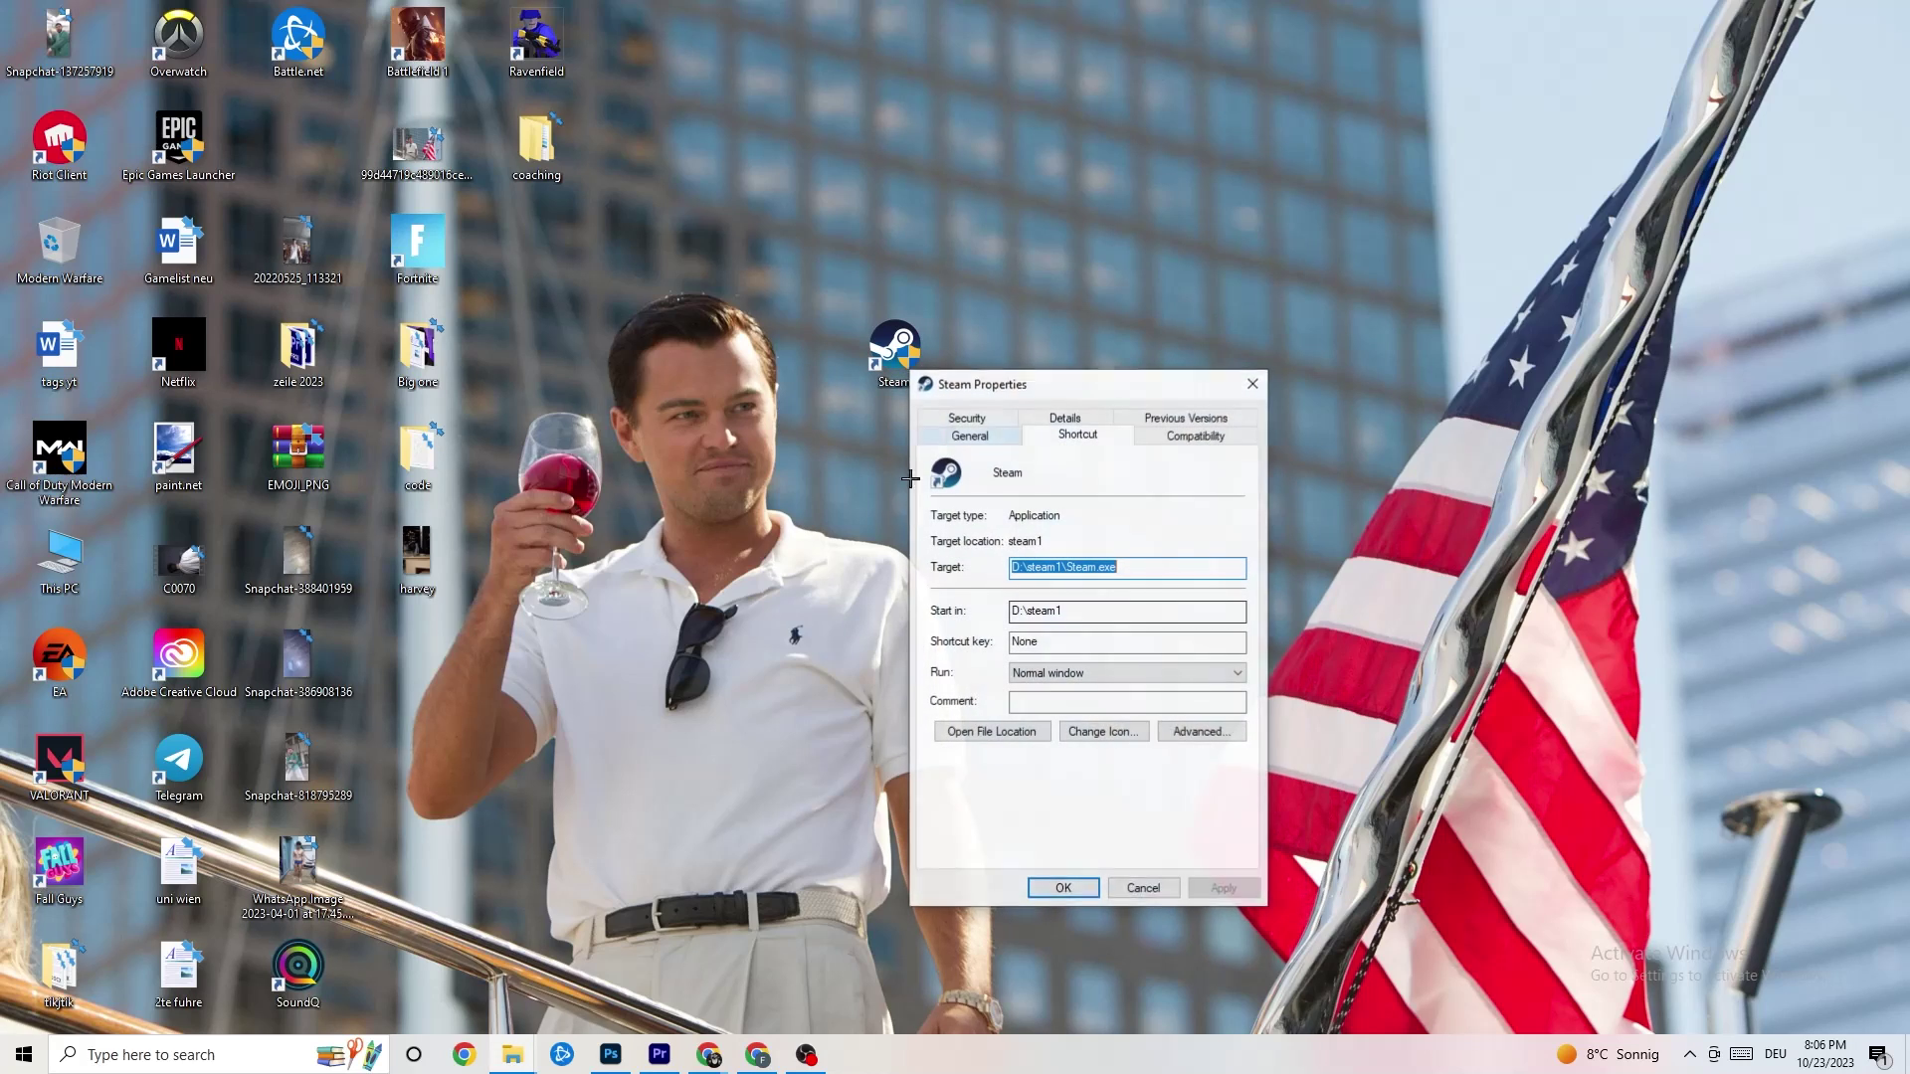
left_click(1196, 435)
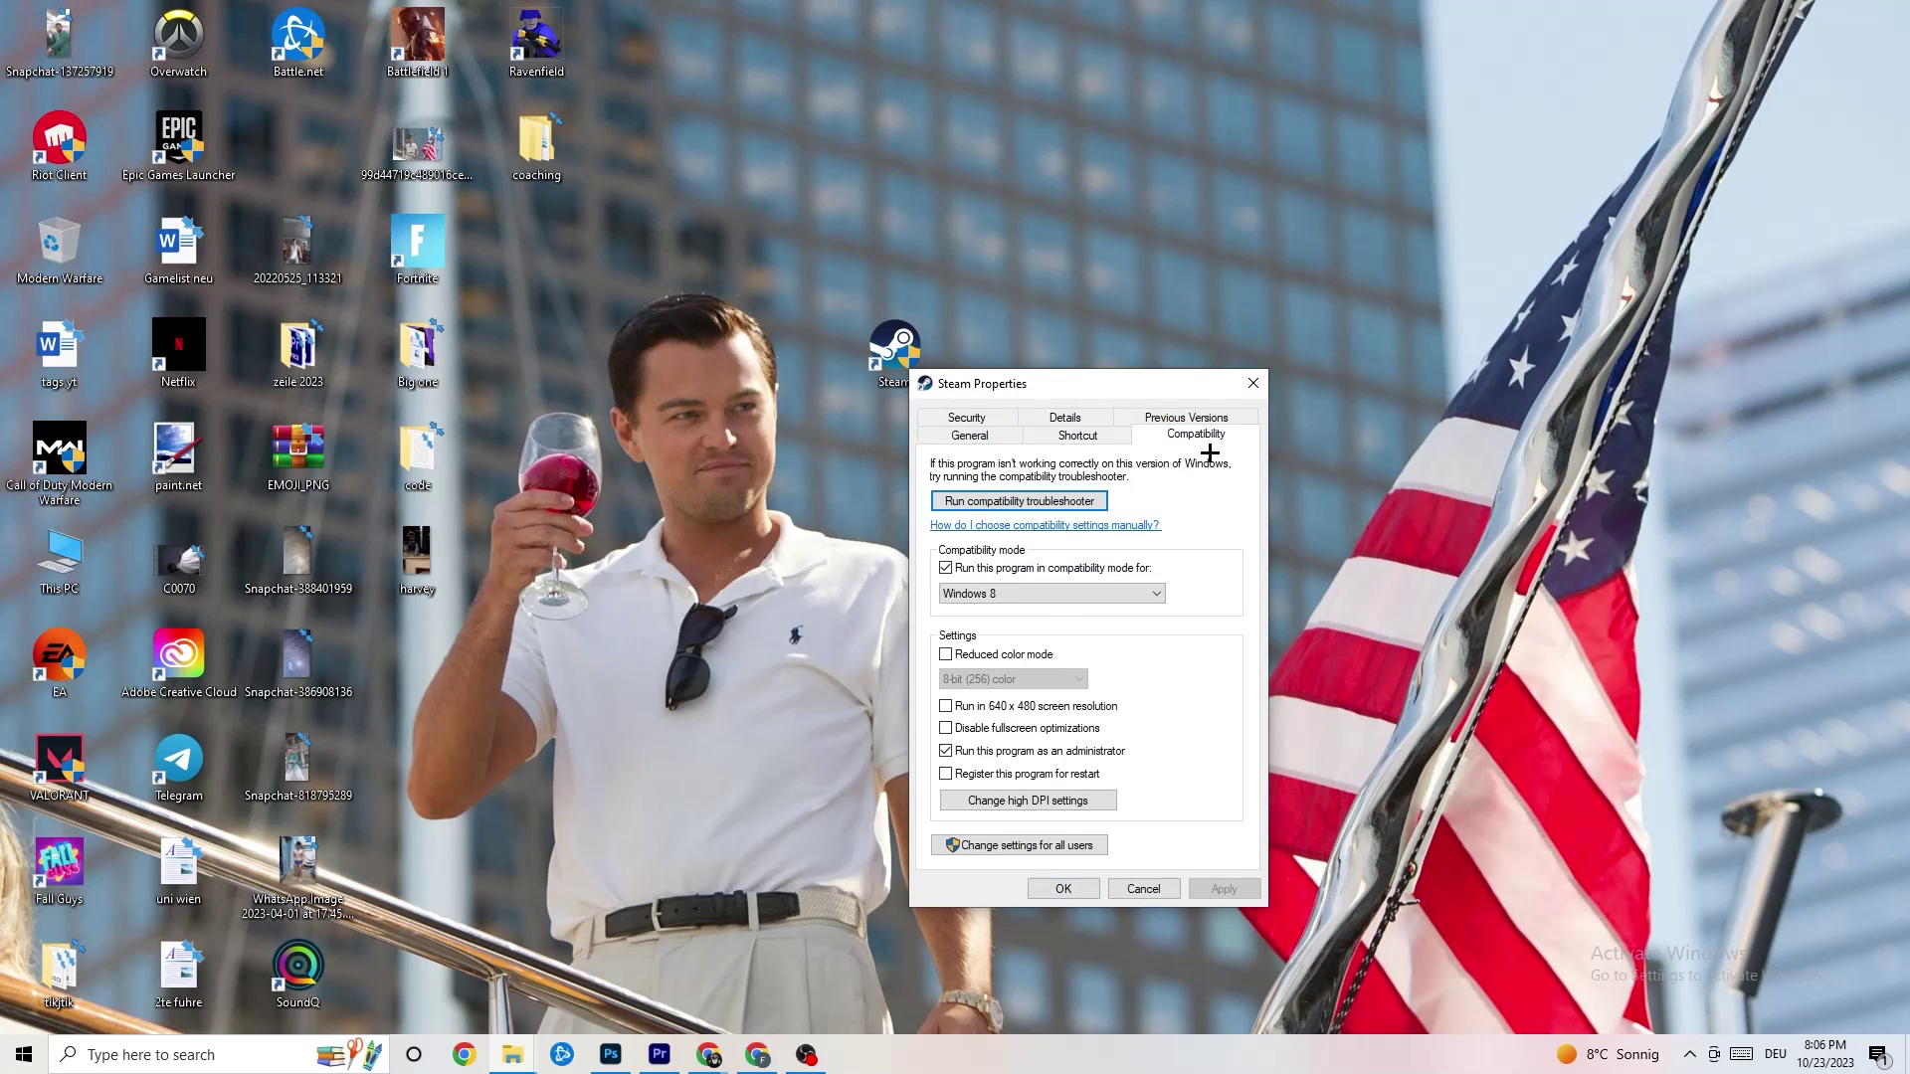
left_click(1253, 383)
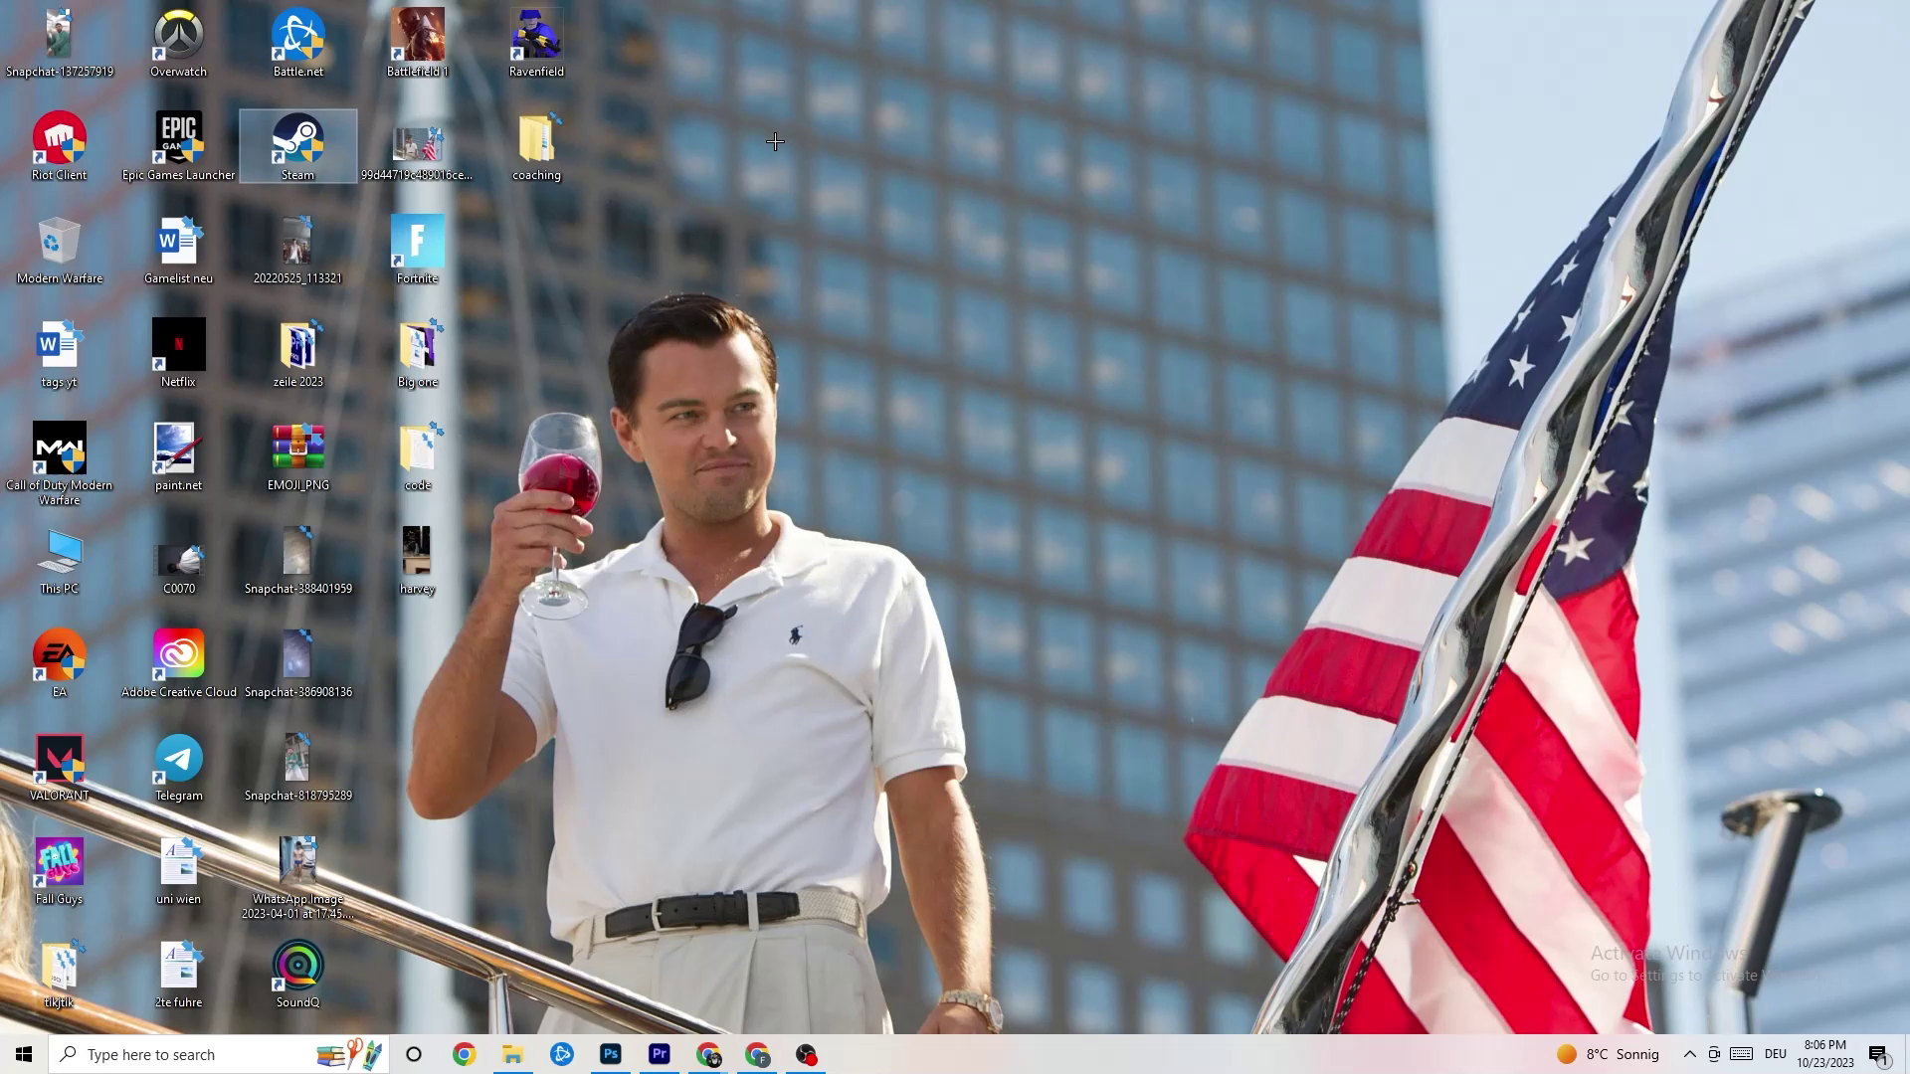
left_click(927, 194)
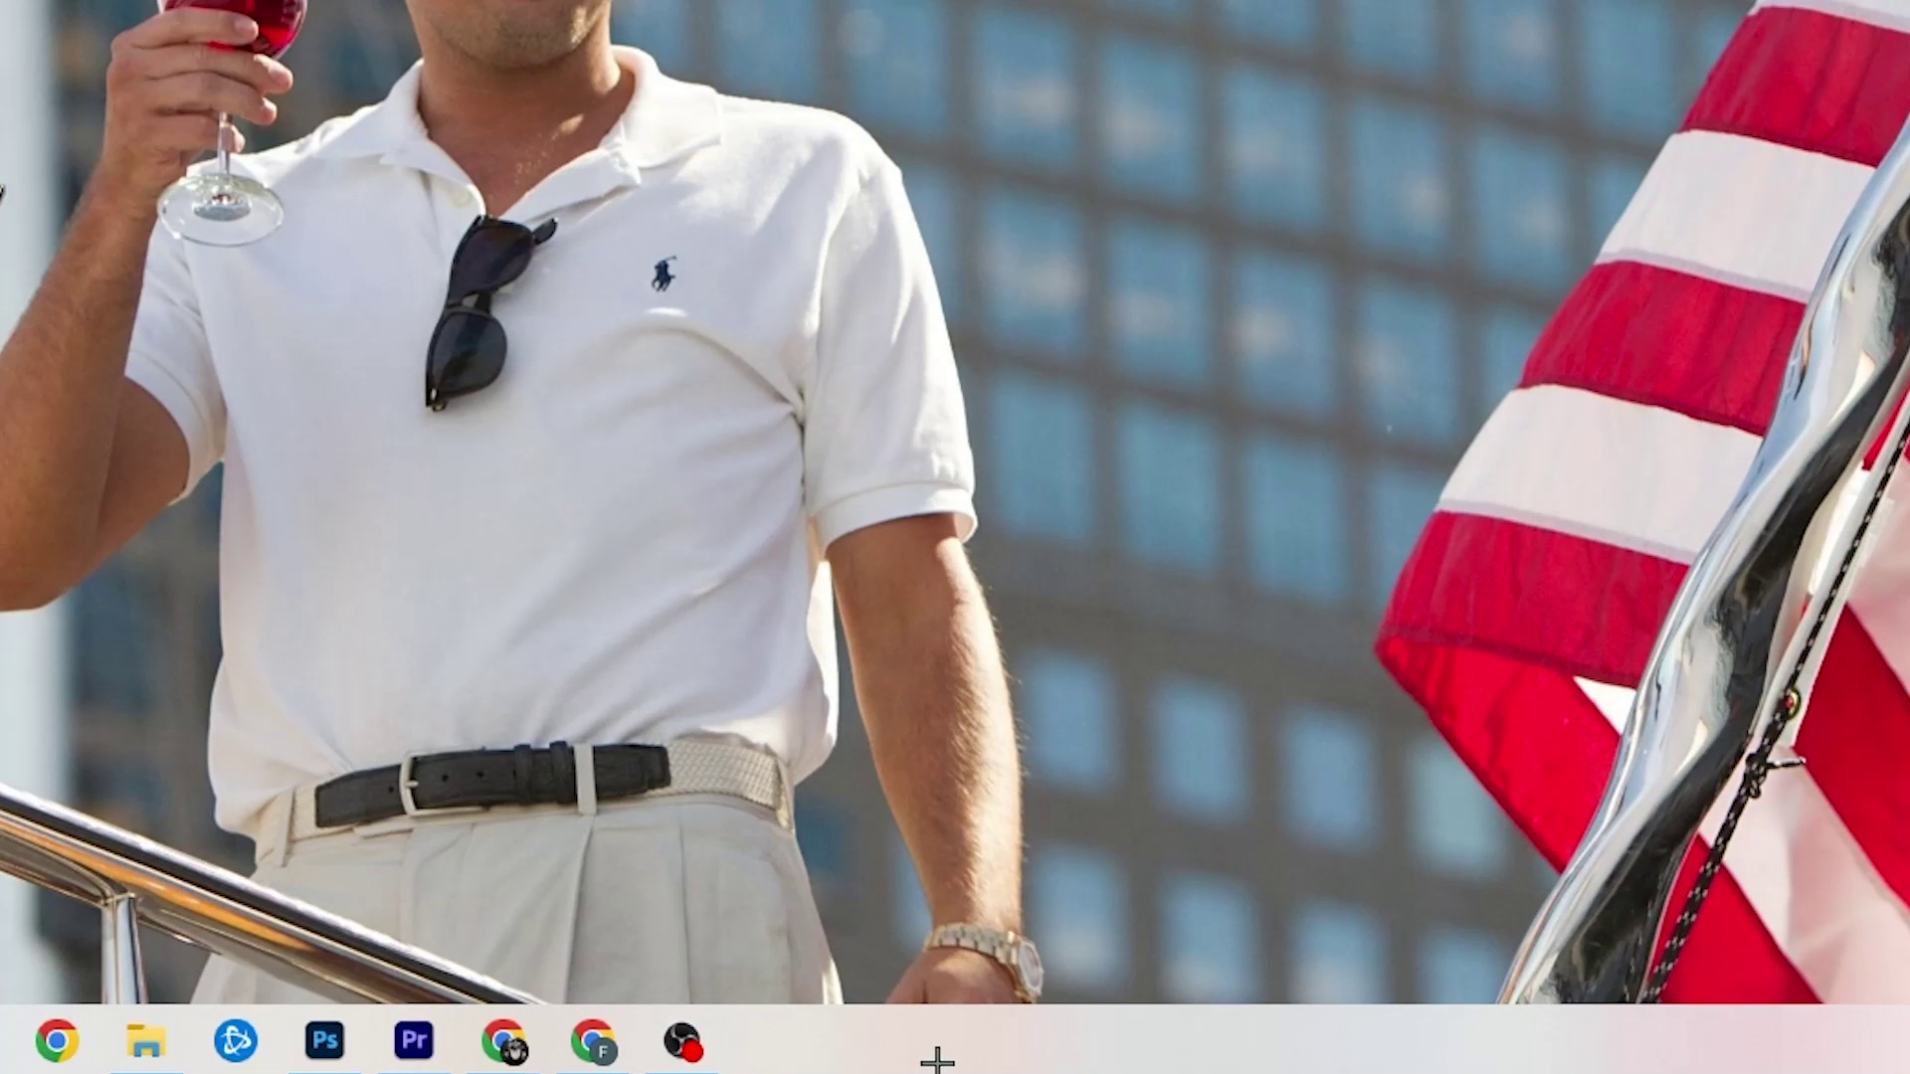
Step: Open Task Manager and enlarge its window to fill the screen
right_click(818, 1059)
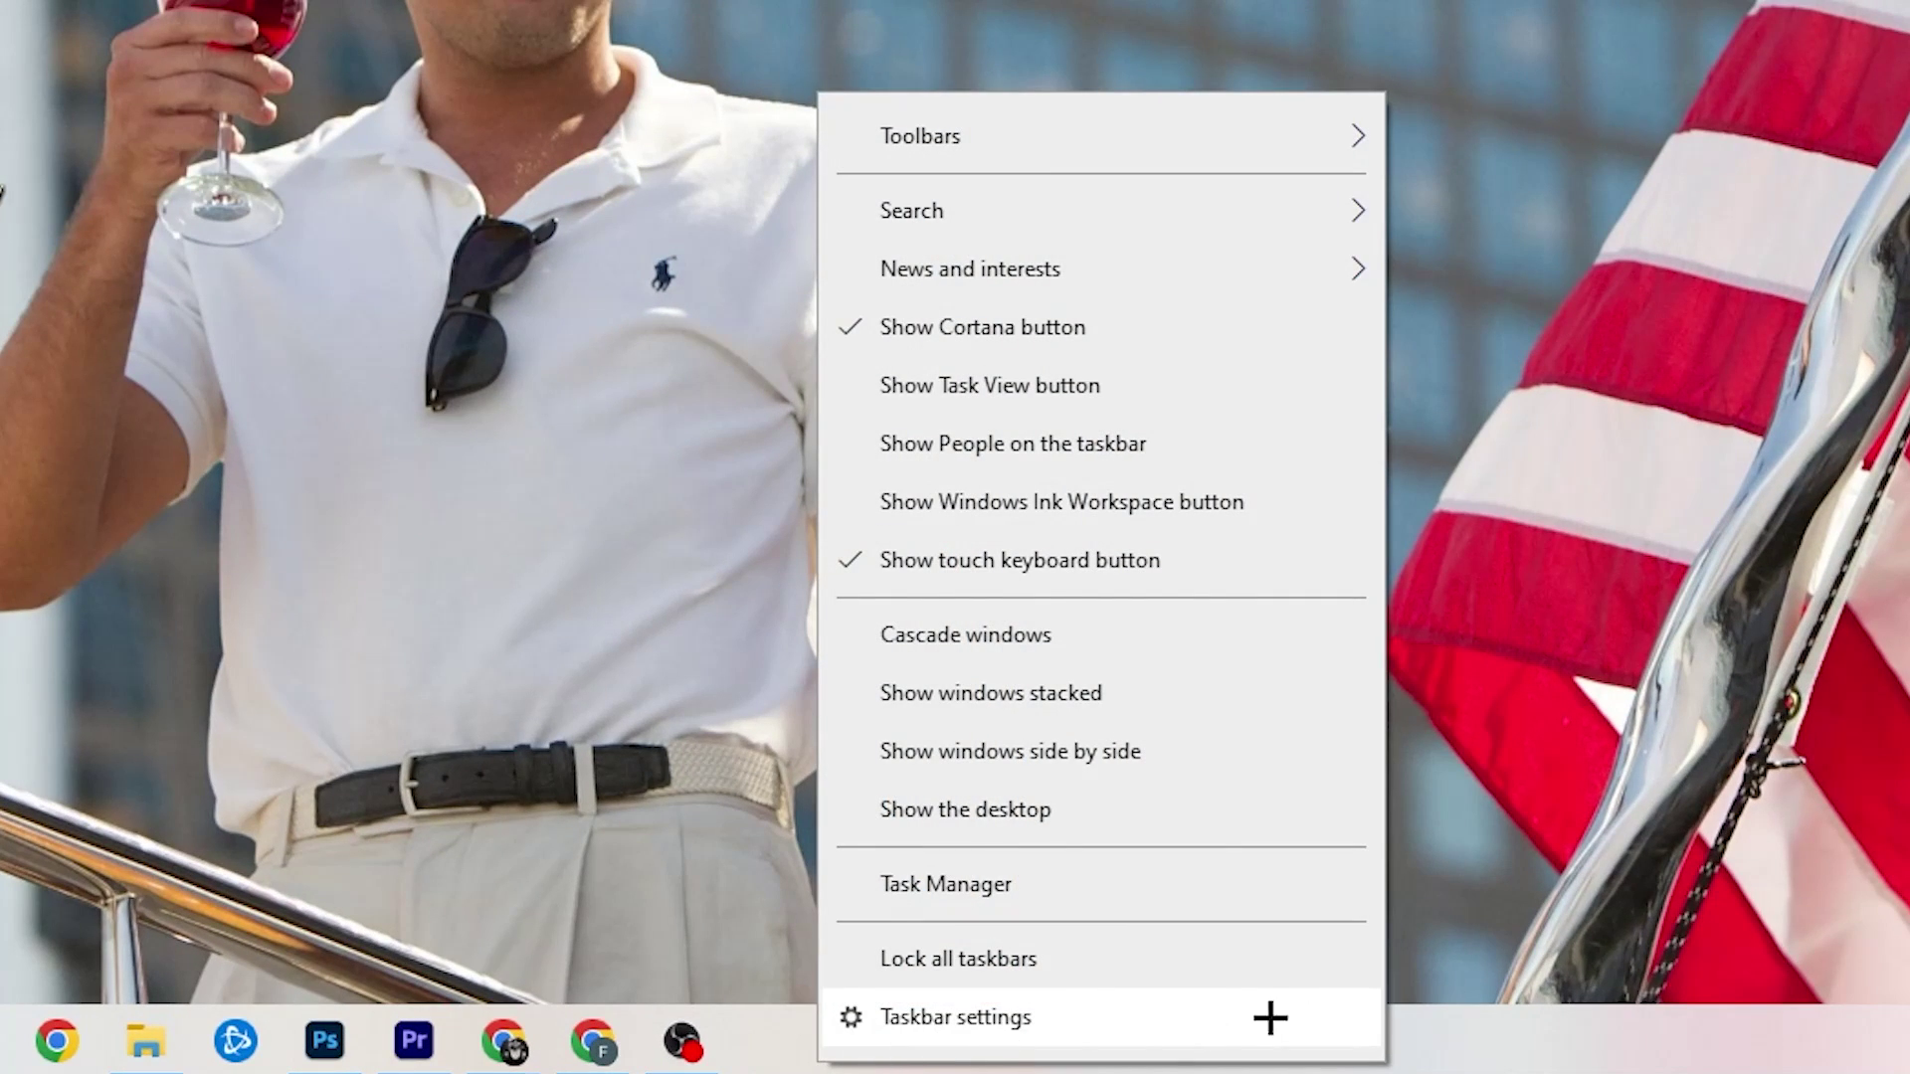
left_click(990, 890)
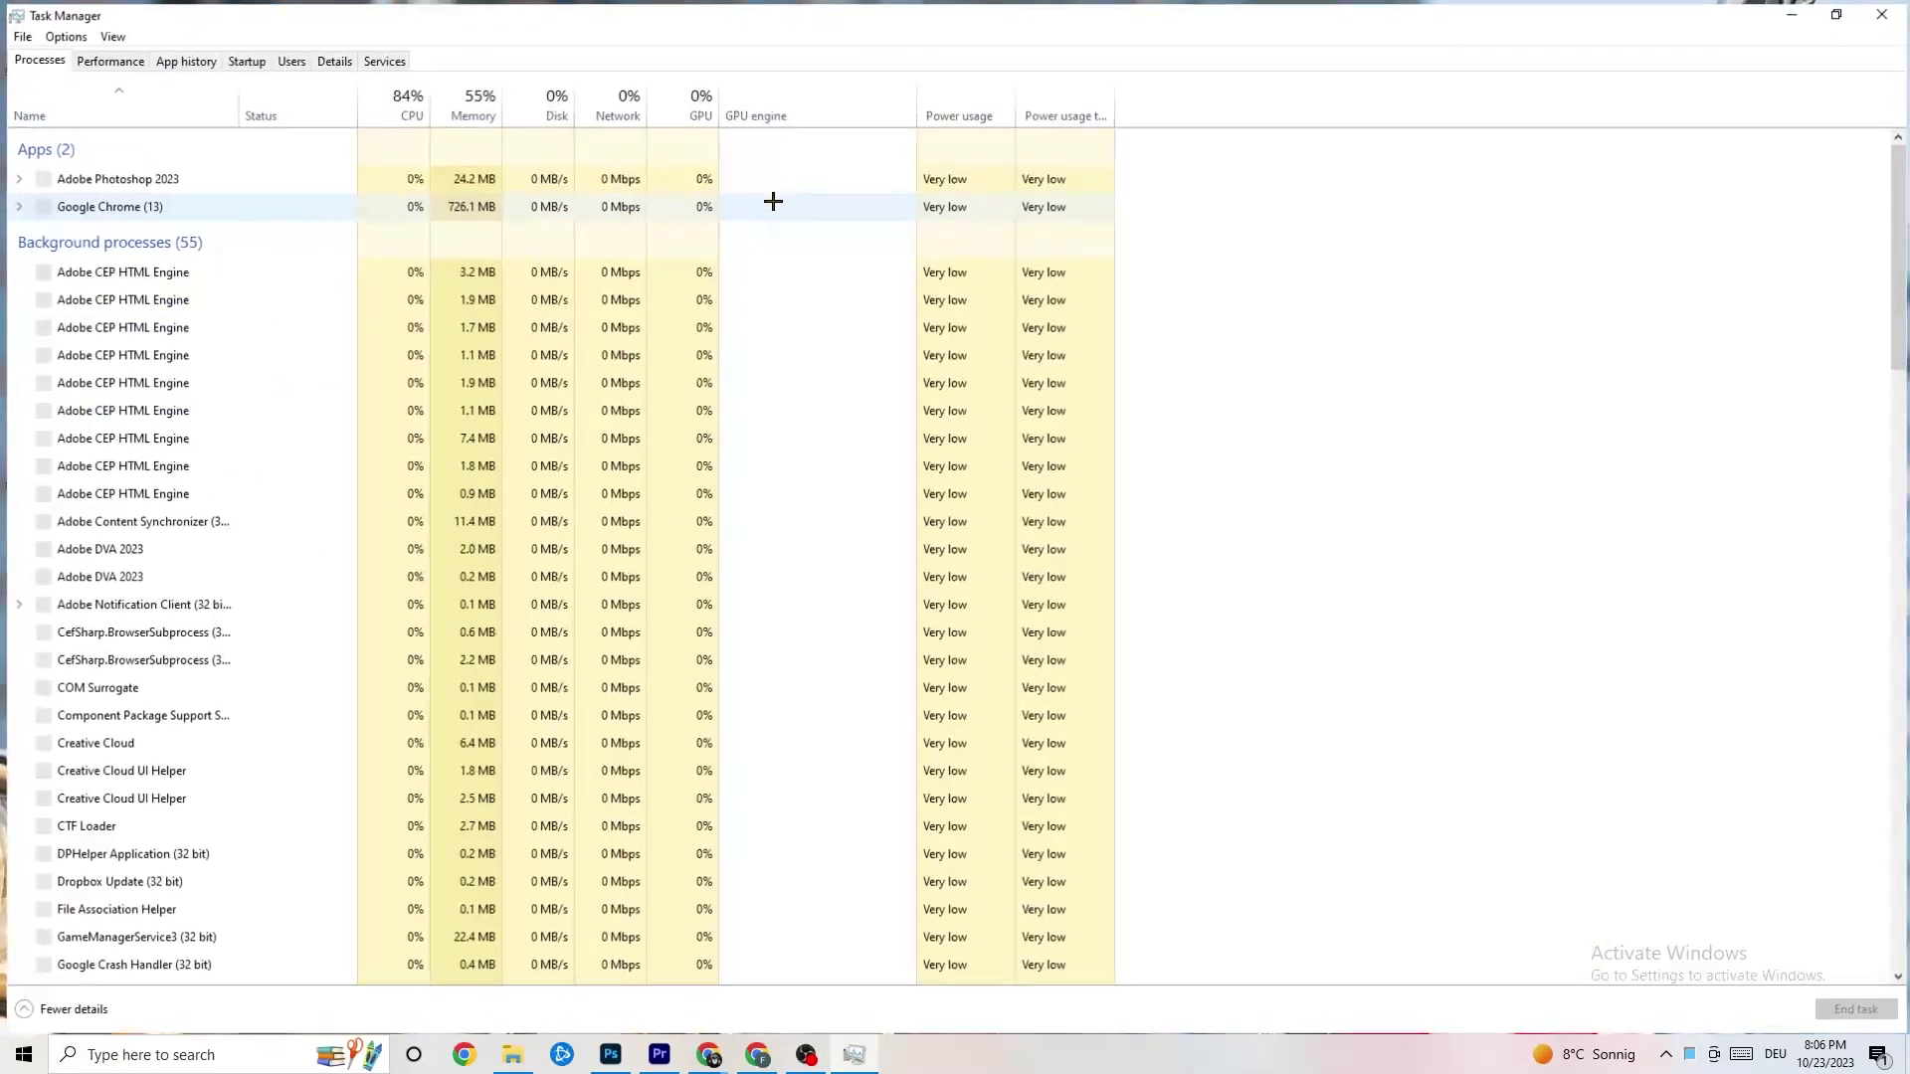
left_click_drag(886, 10, 823, 87)
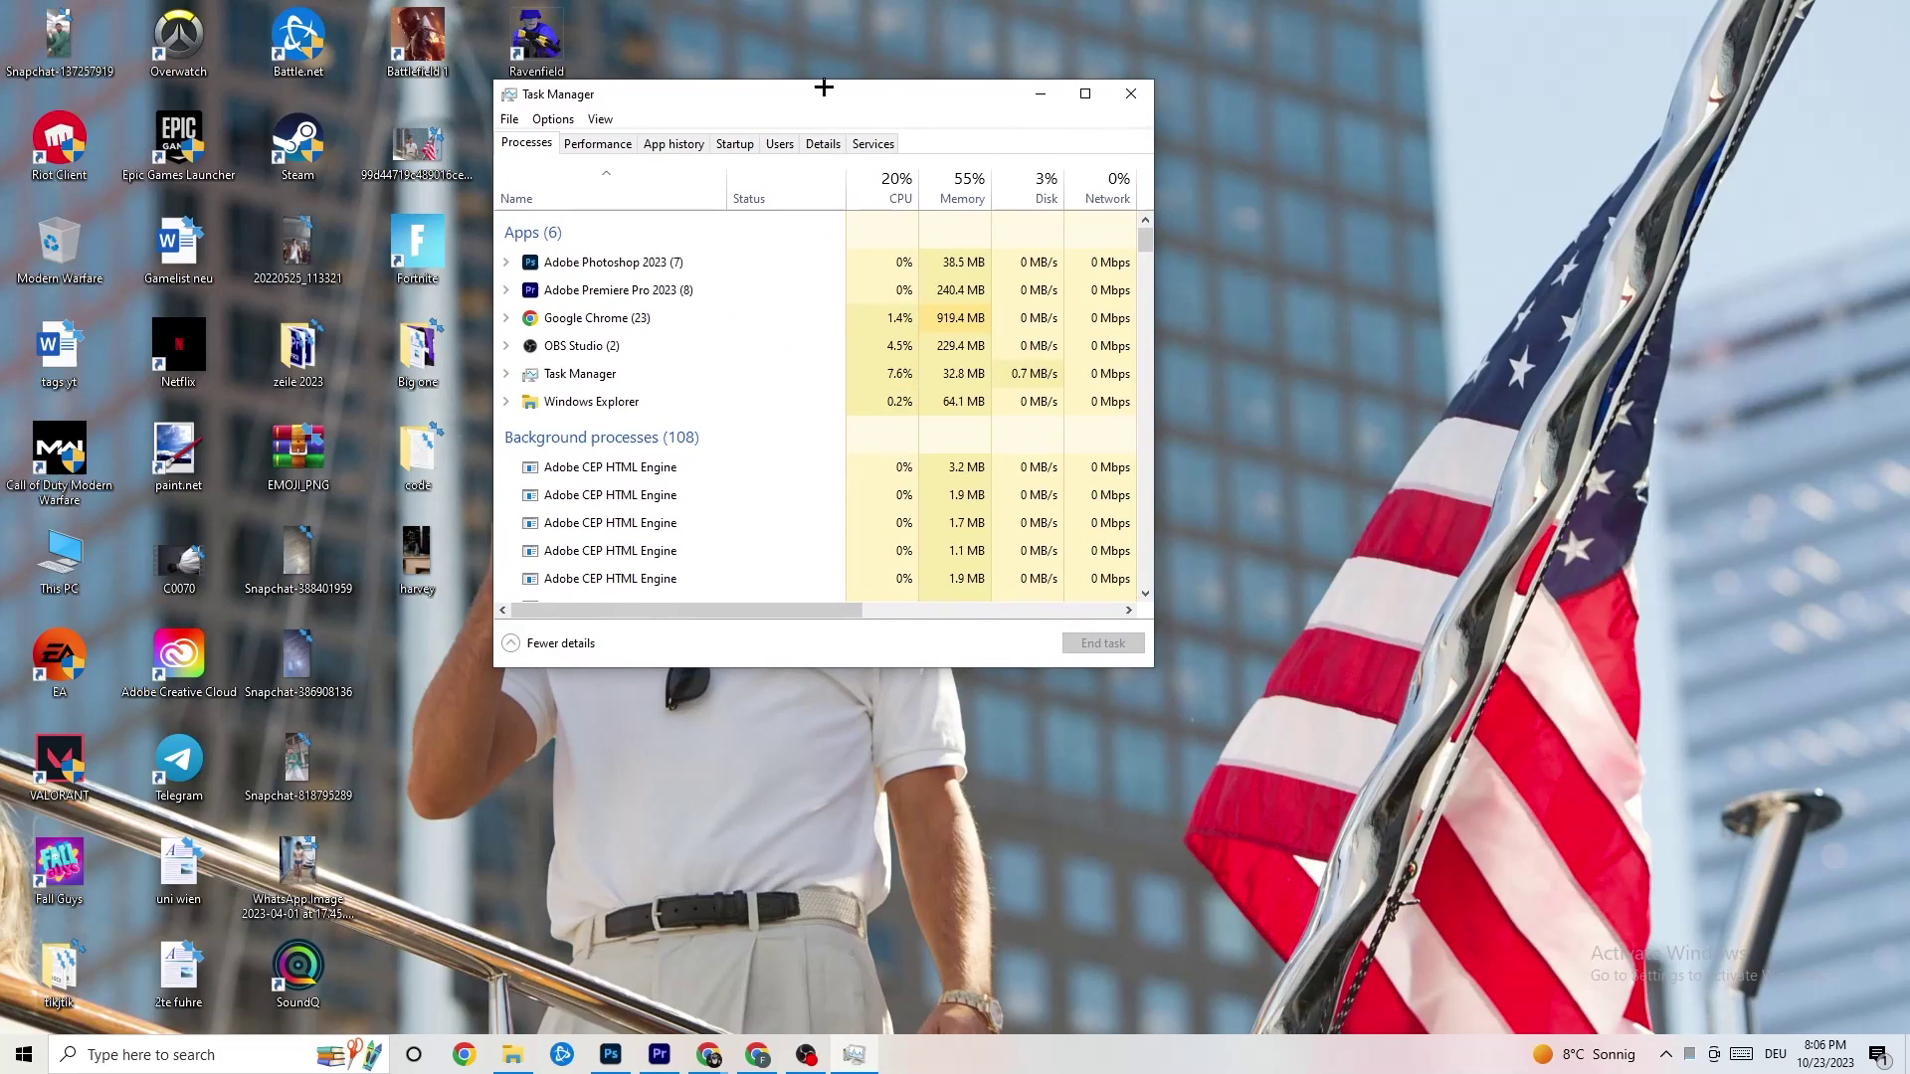
left_click(1085, 93)
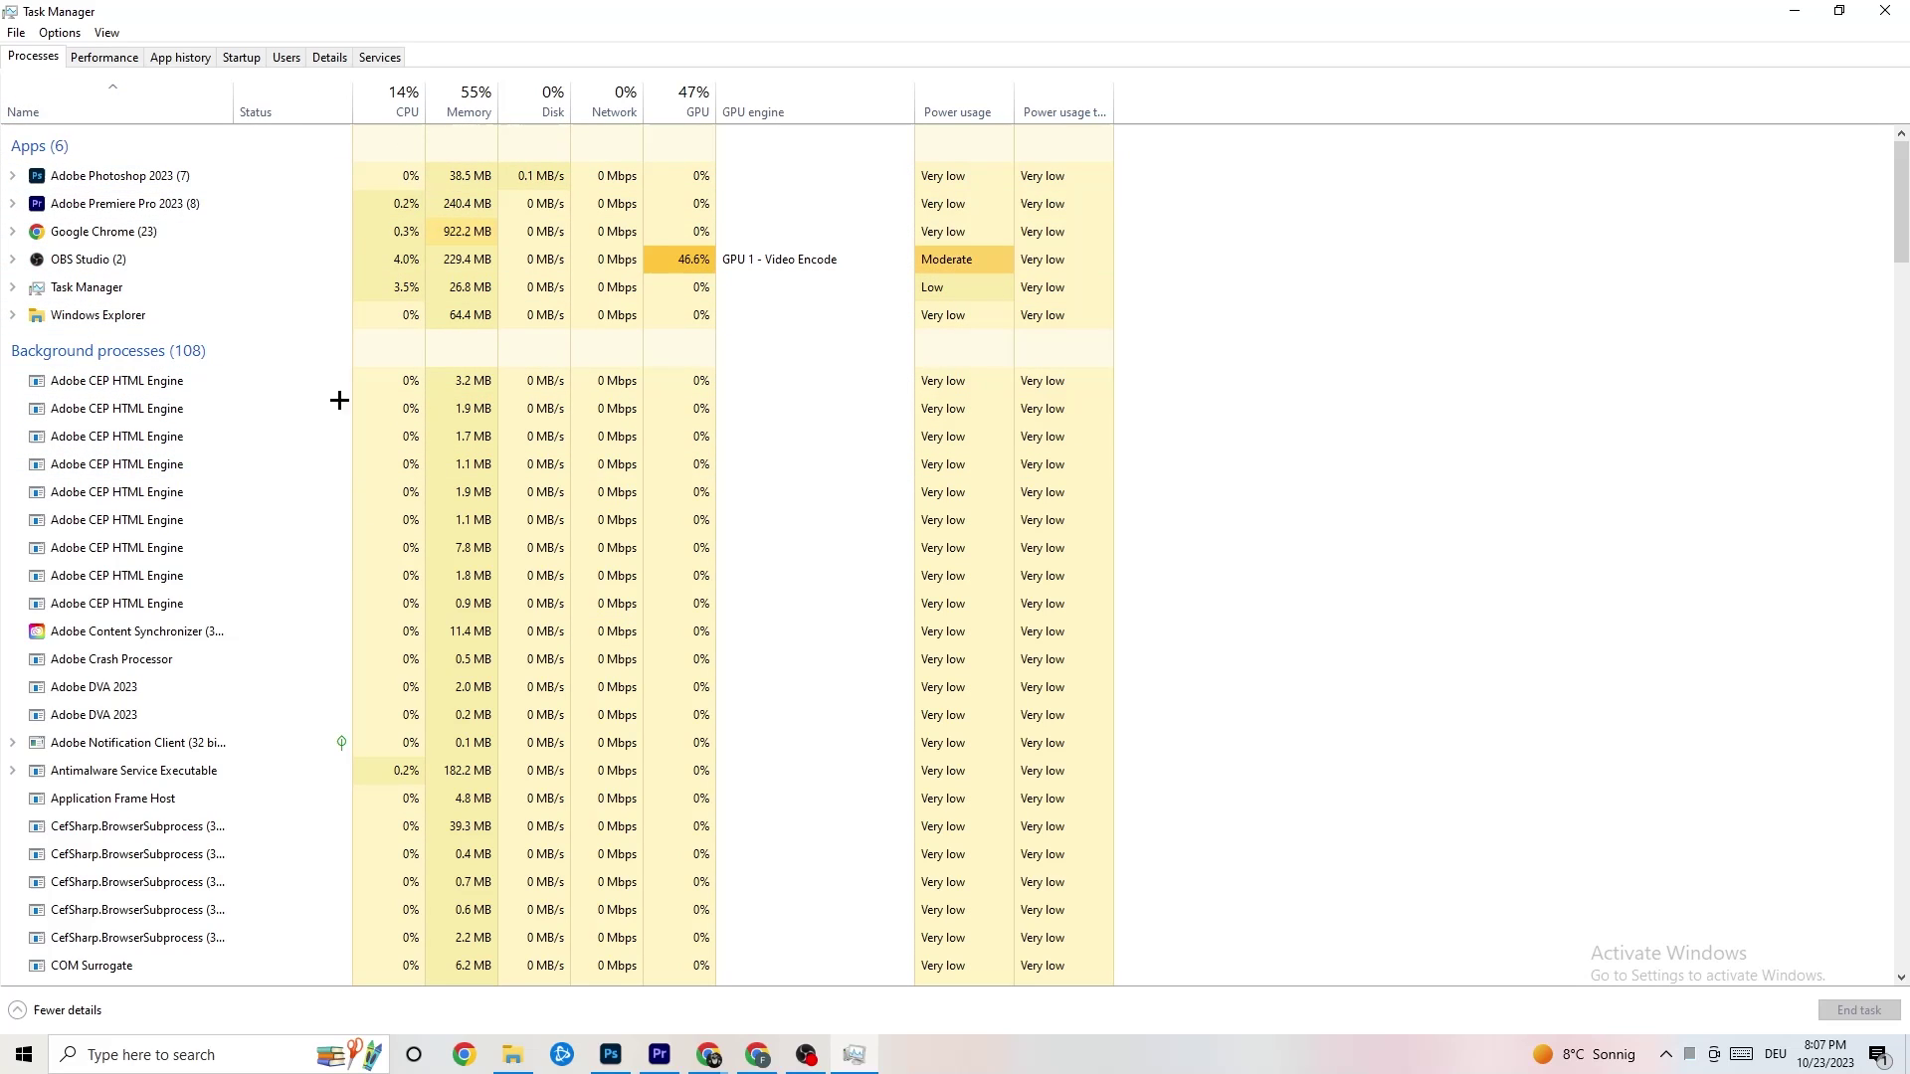
Step: Look through the running processes and end the Adobe Photoshop 2023 task
scroll(252, 527, "down", 3)
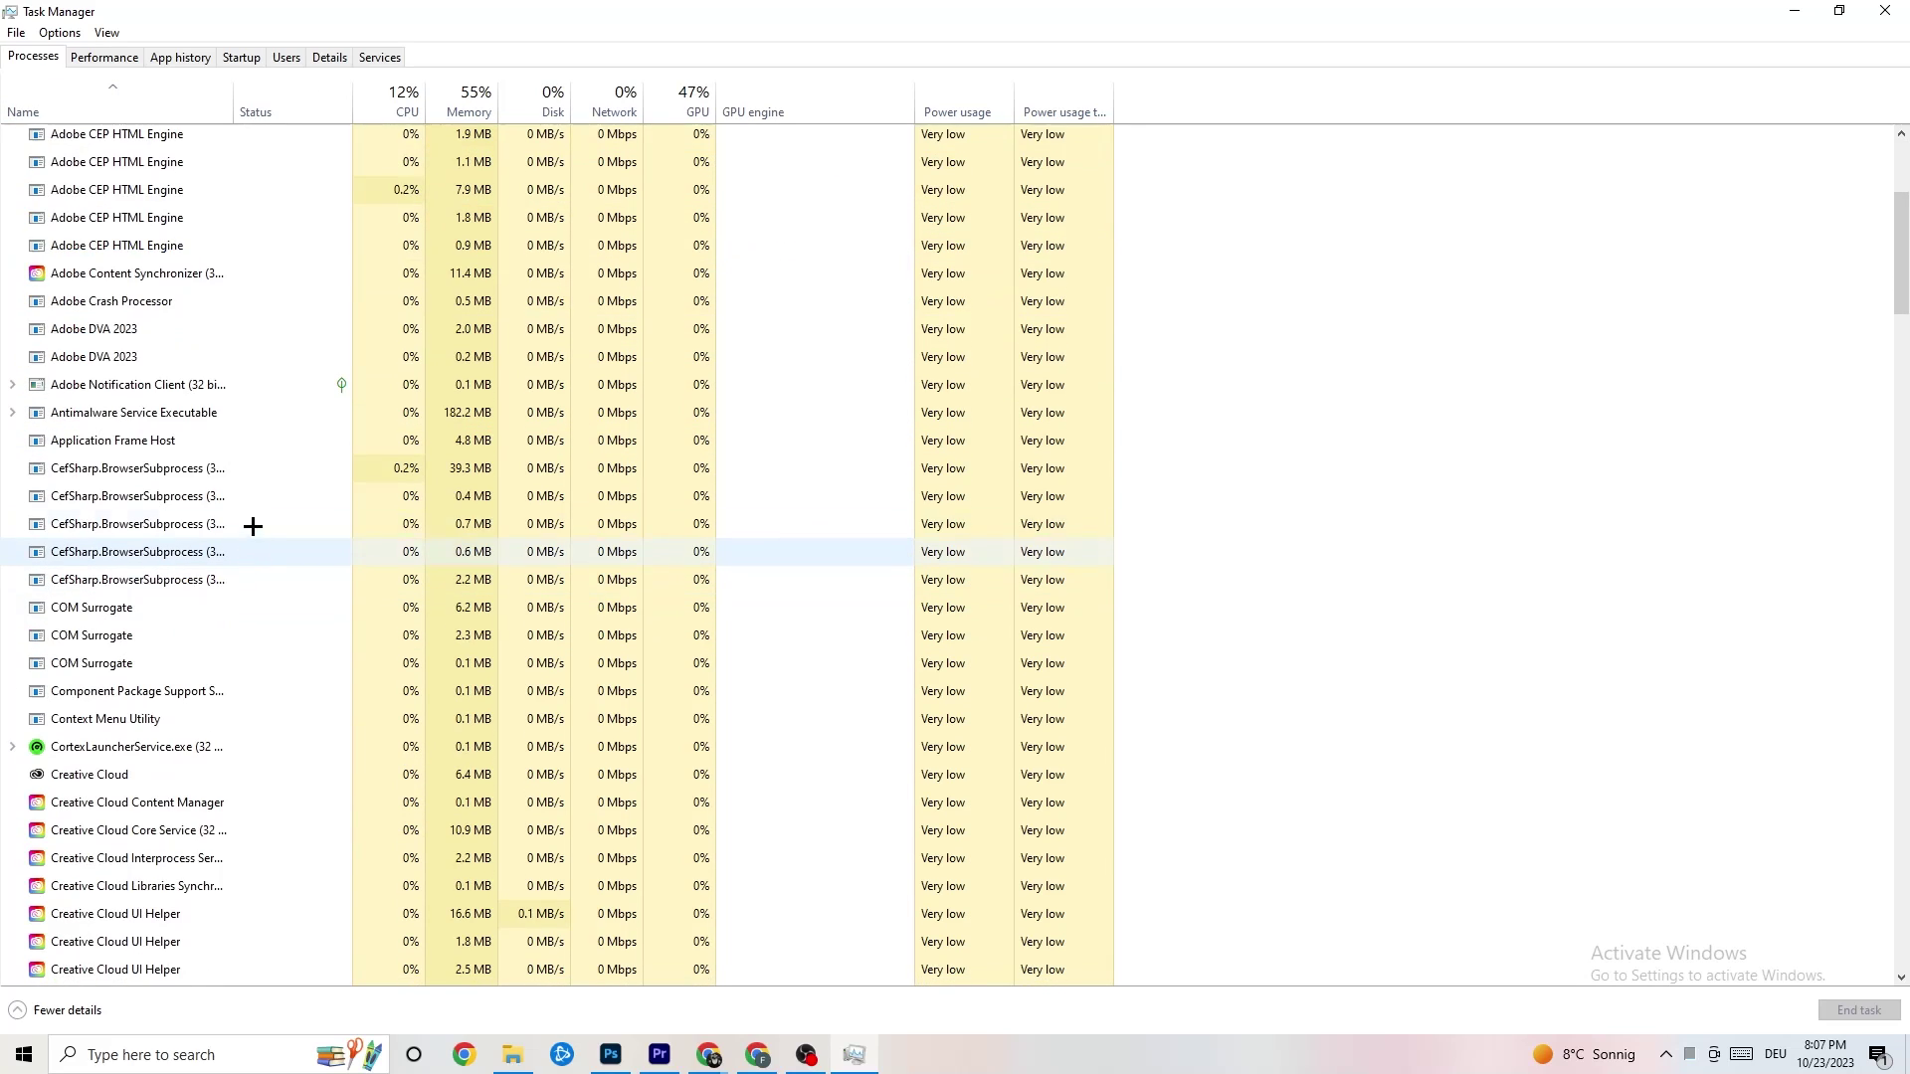
scroll(253, 527, "down", 12)
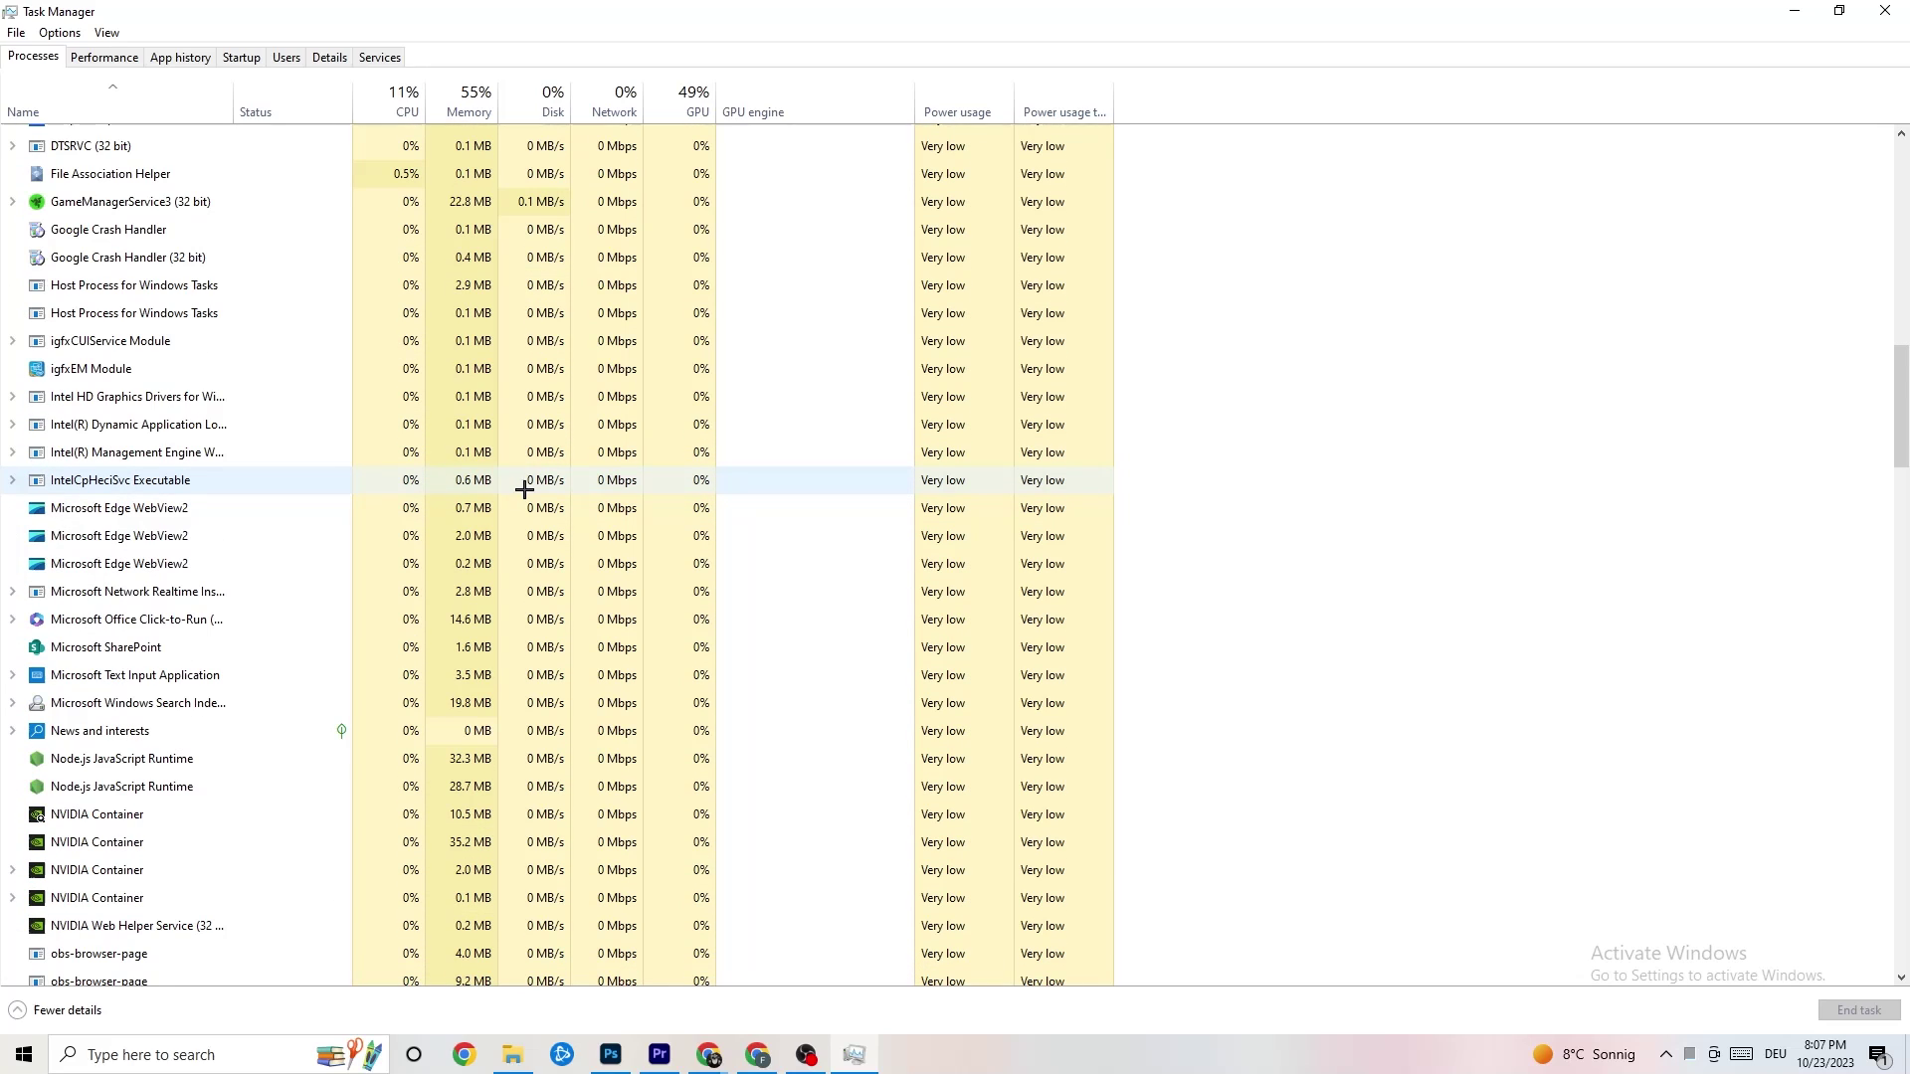
scroll(524, 488, "up", 15)
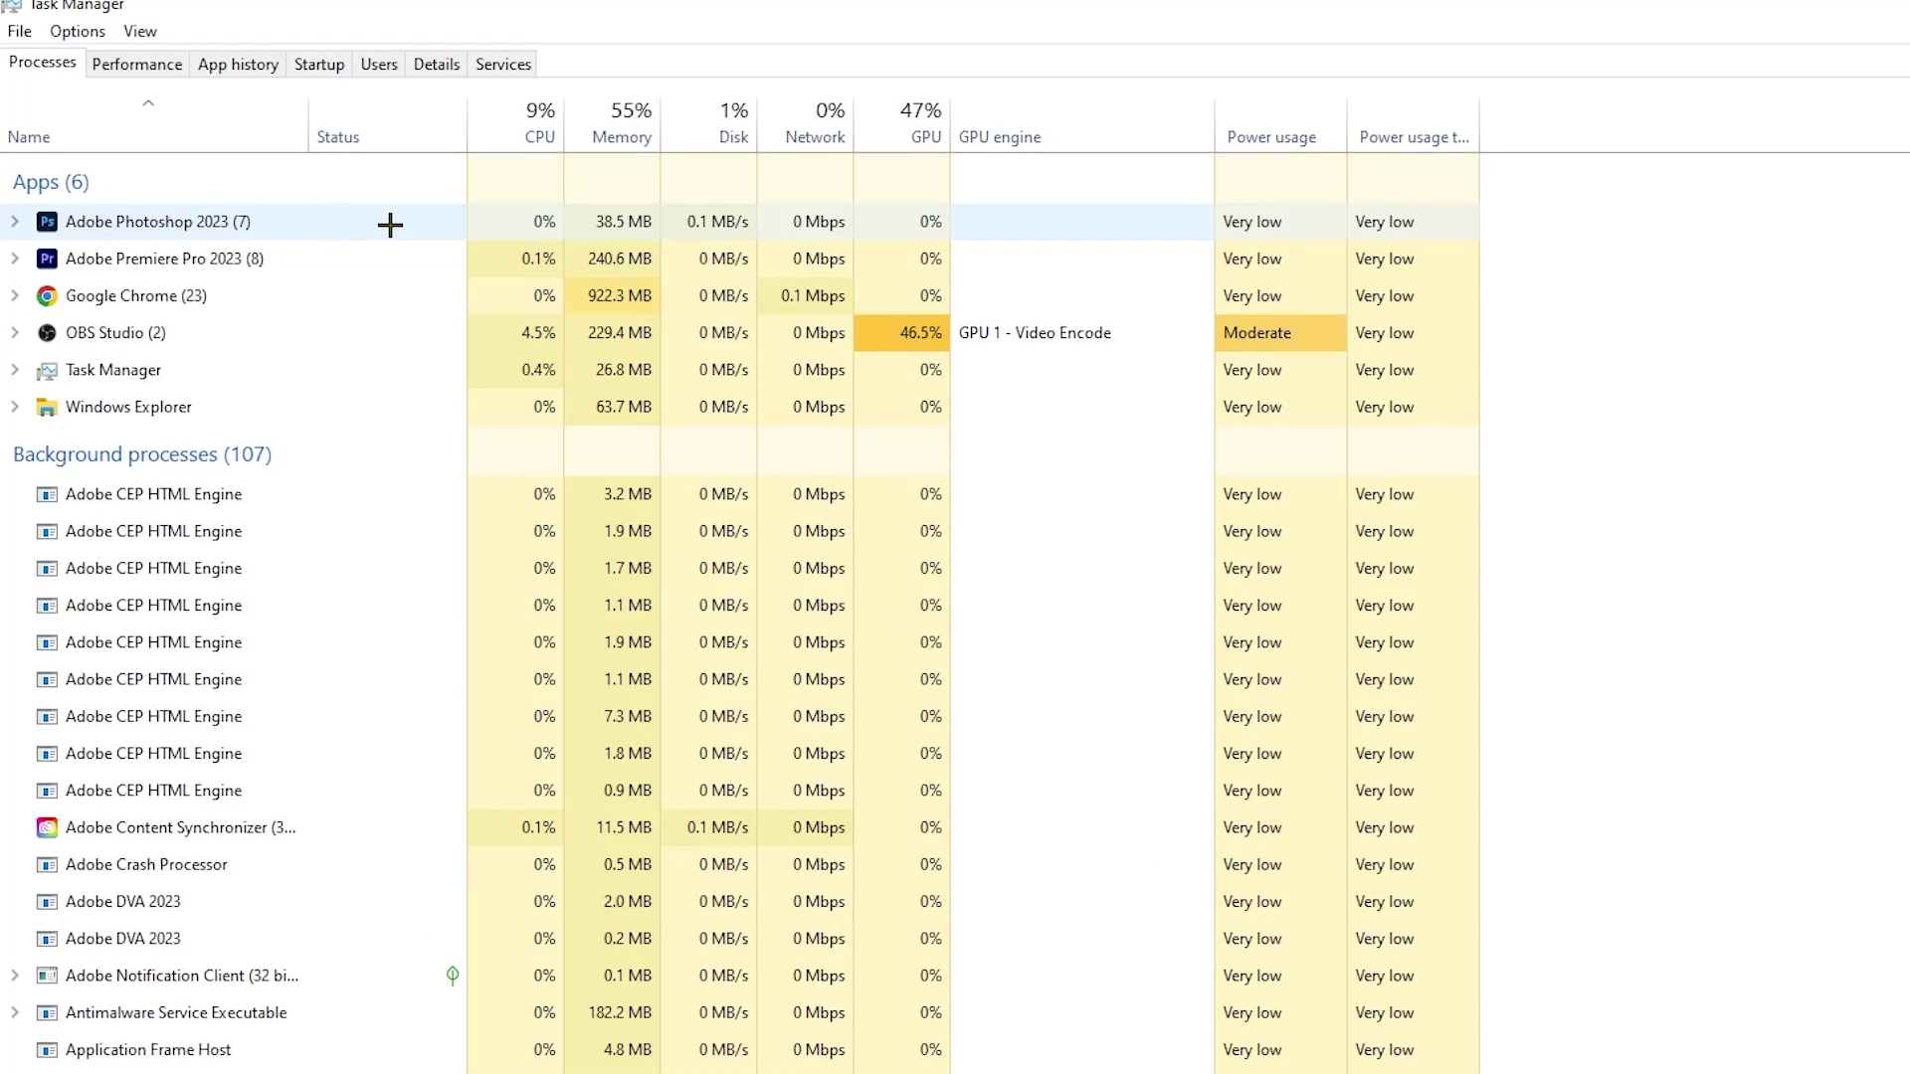
right_click(649, 221)
left_click(347, 231)
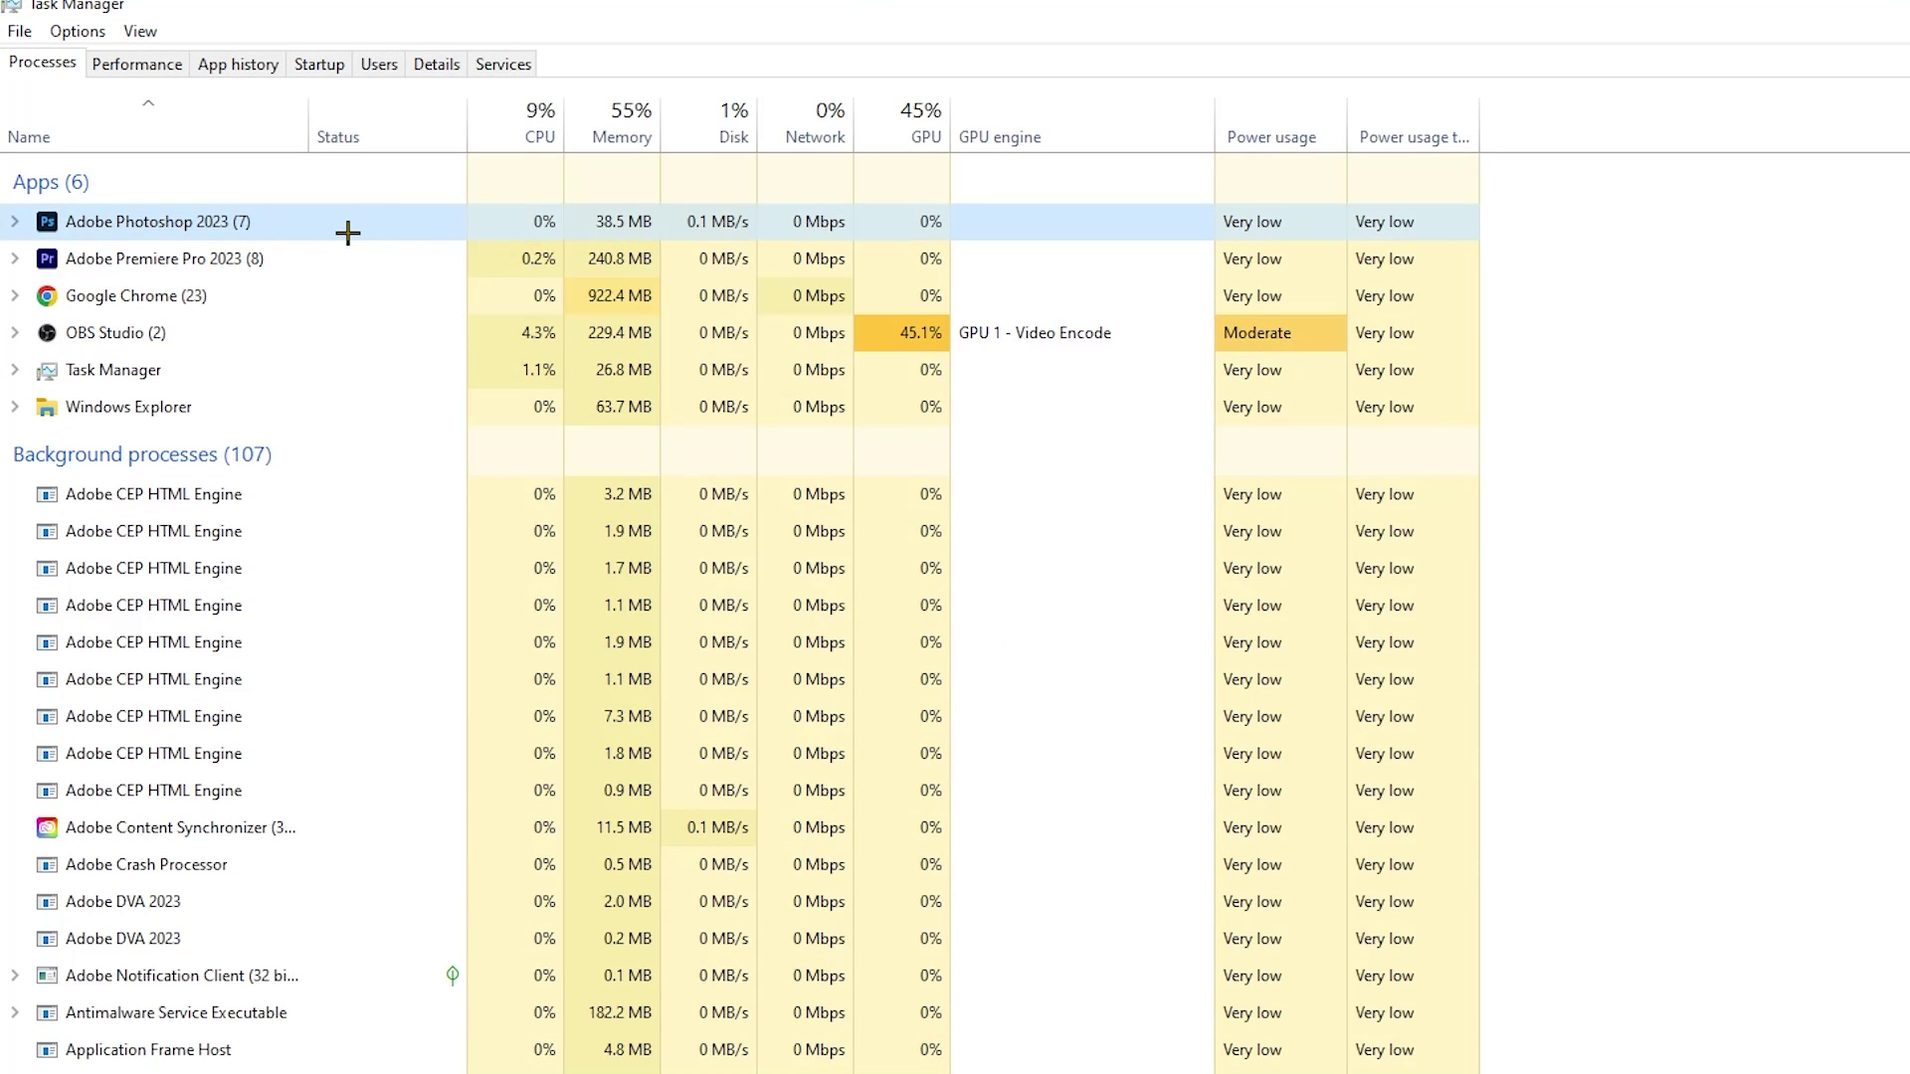
right_click(348, 232)
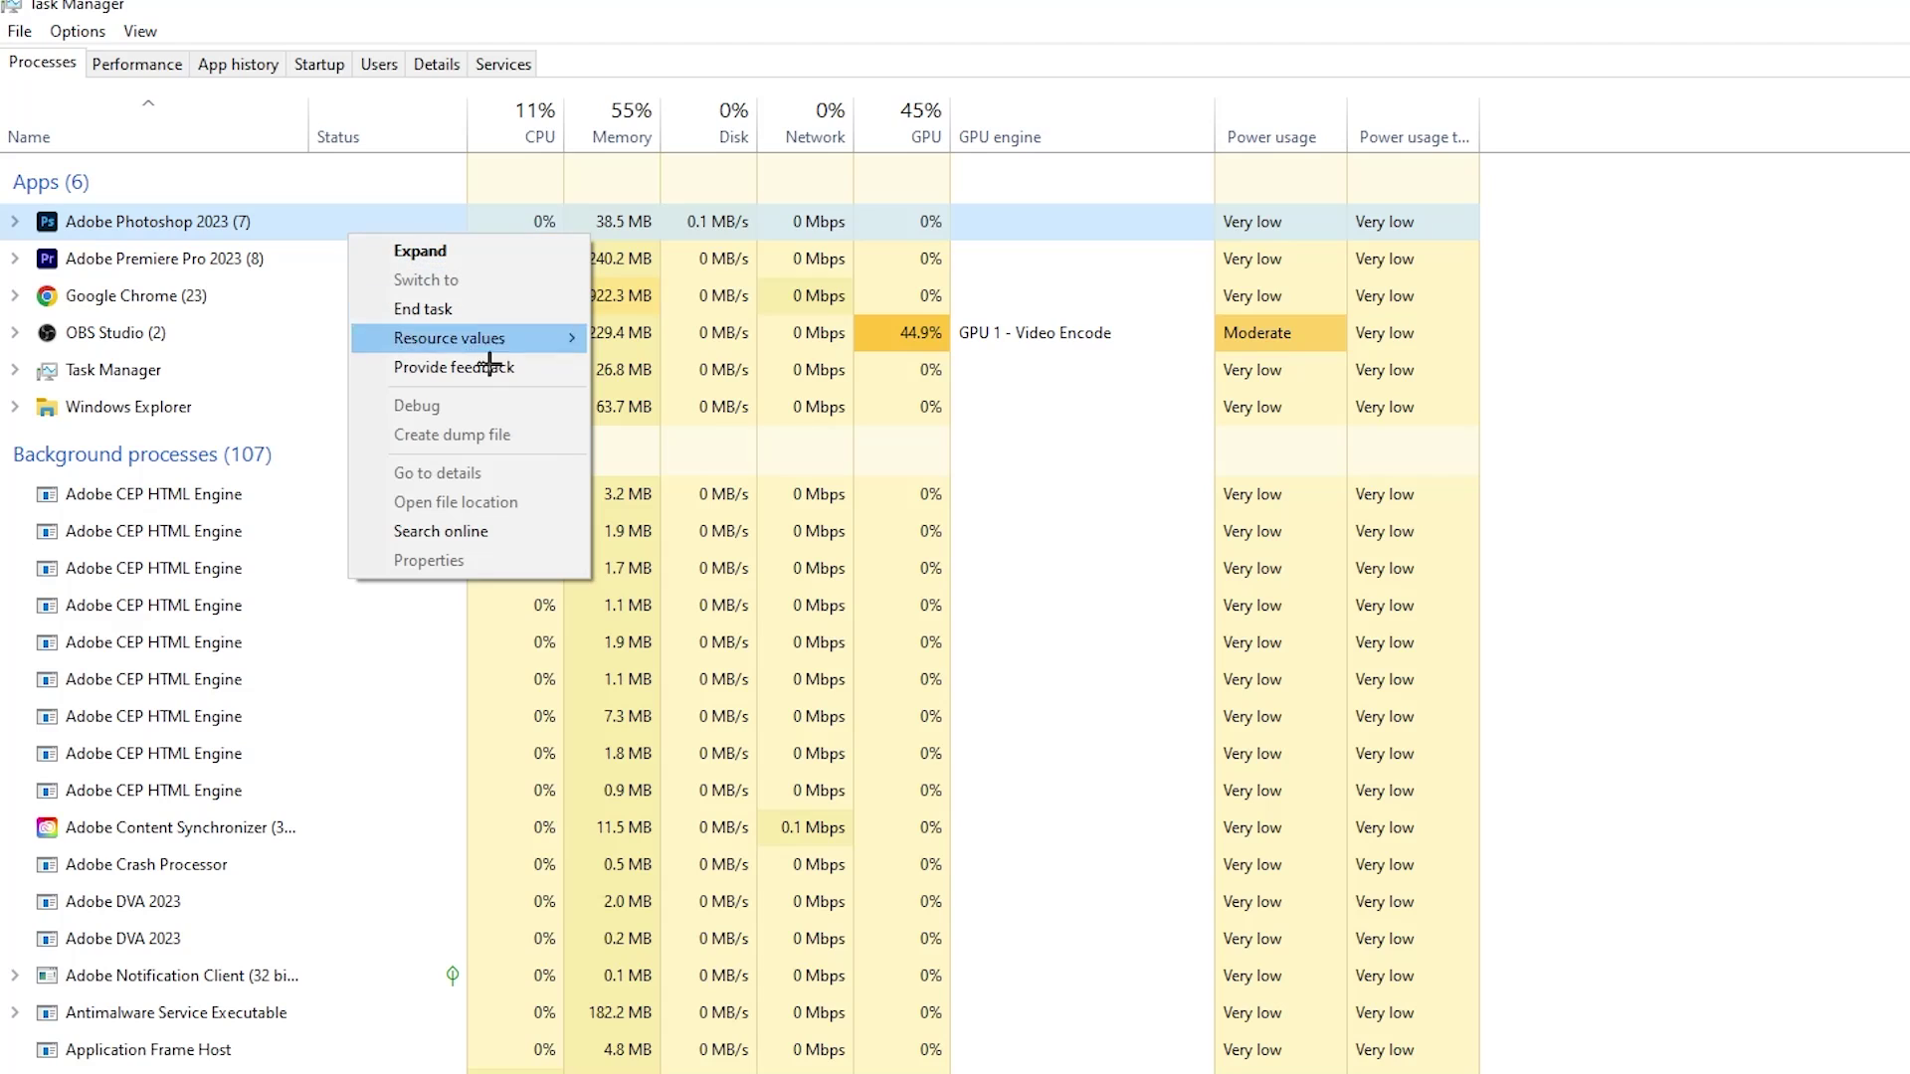
left_click(515, 311)
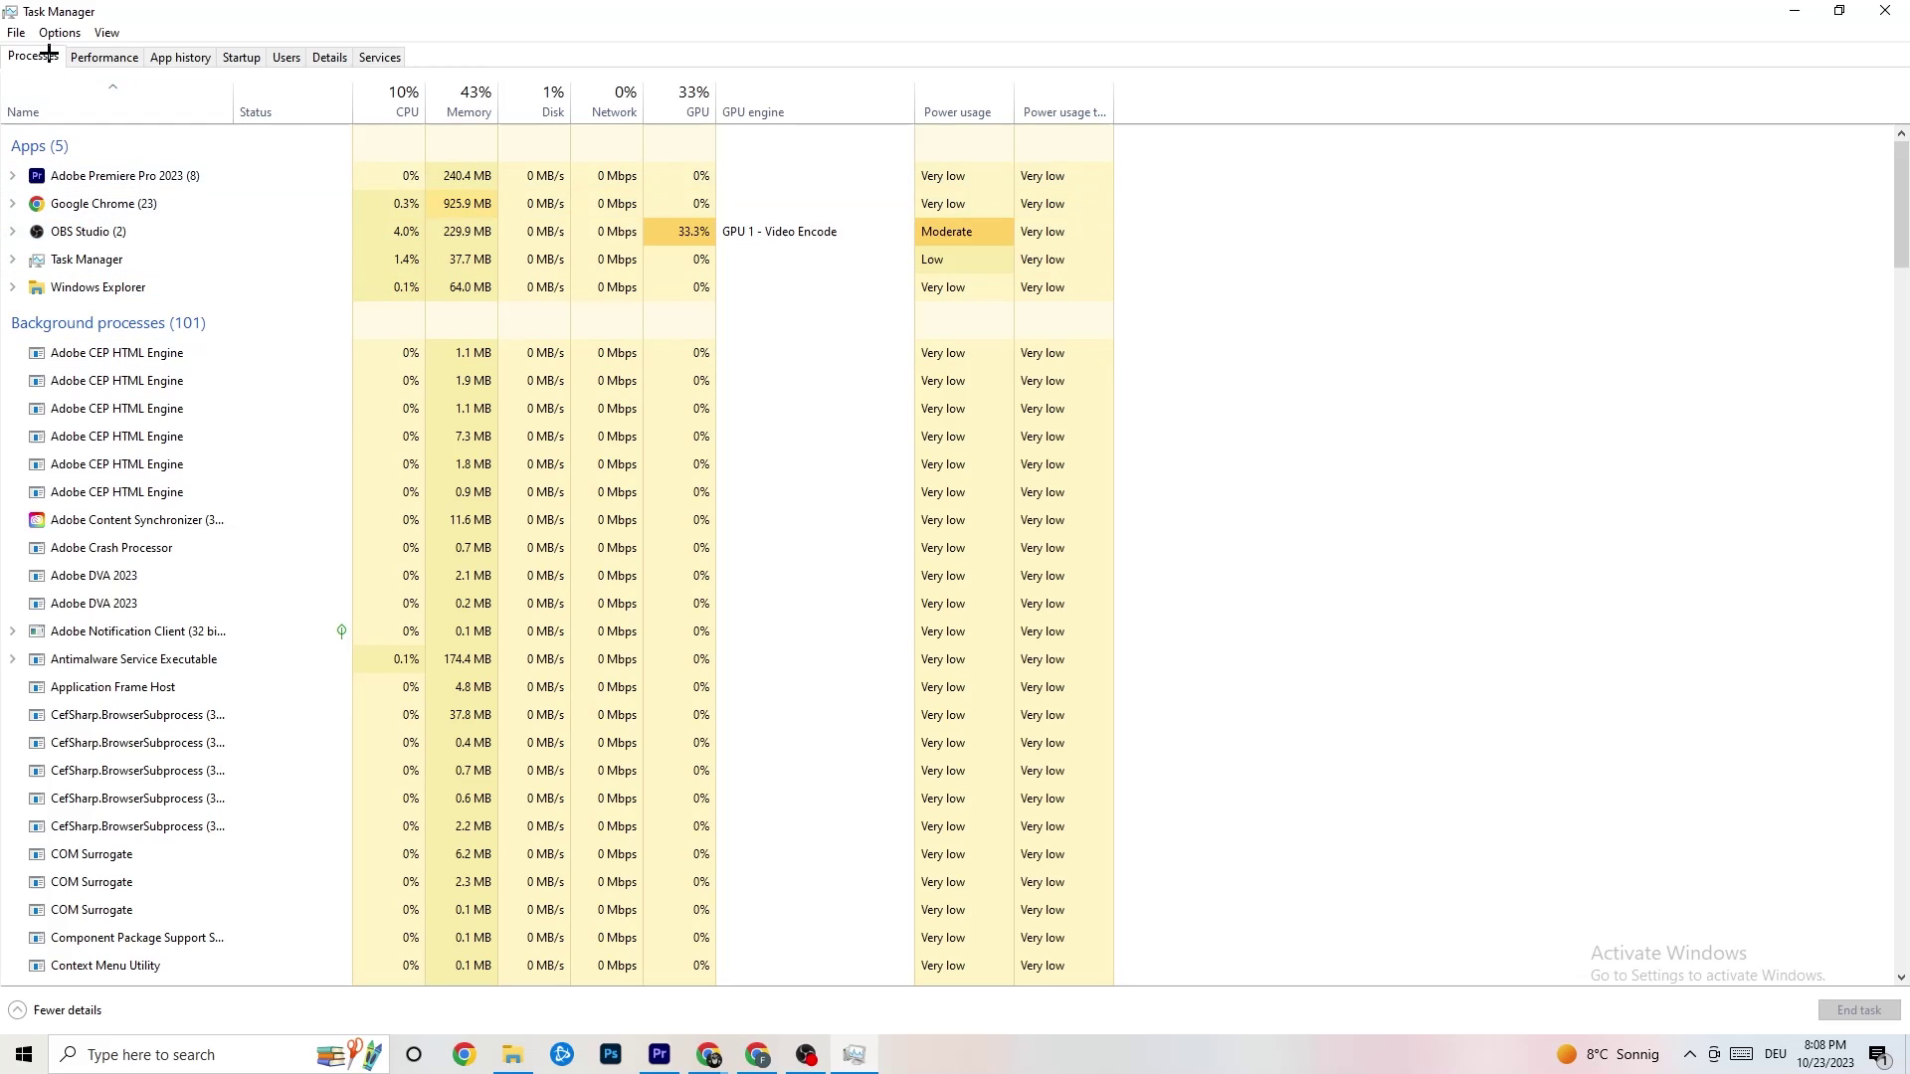
Step: View the priority levels available for the Adobe Premiere Pro process in the detailed process list
left_click(336, 55)
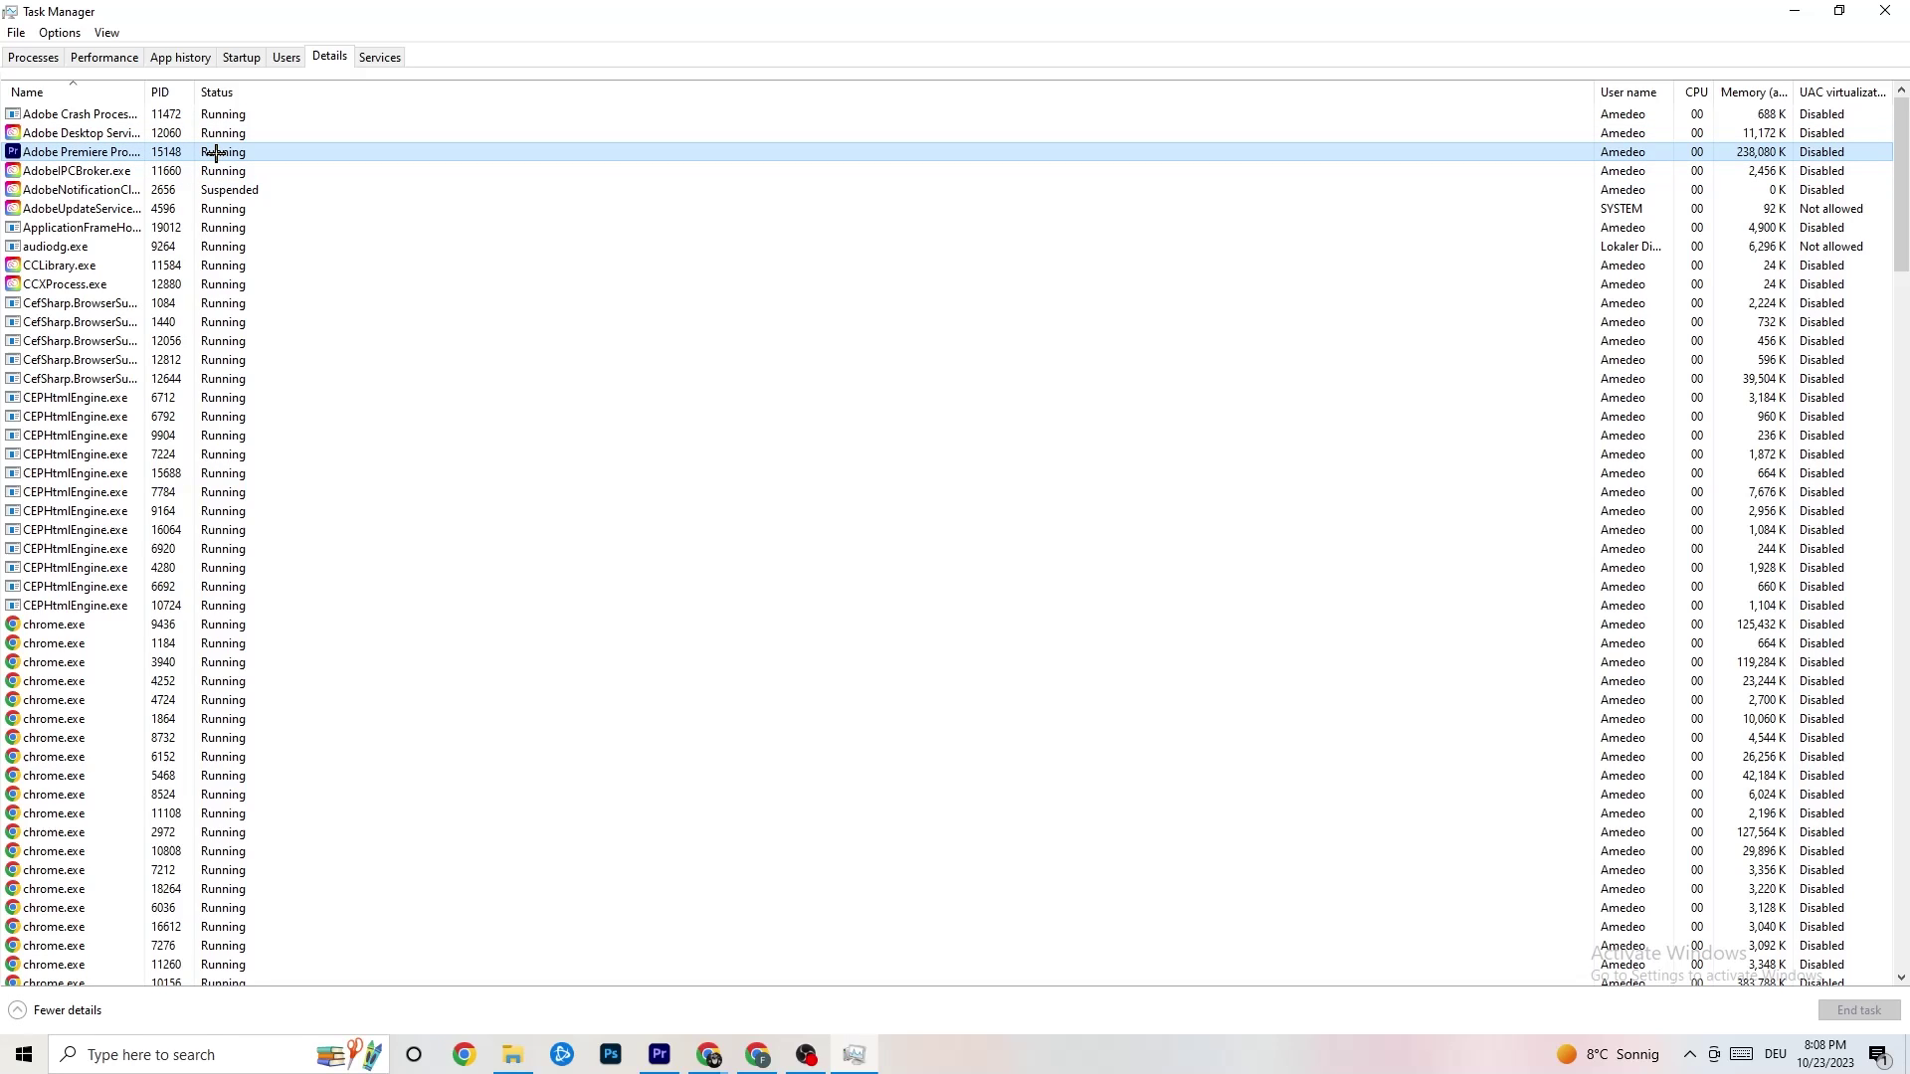
right_click(246, 152)
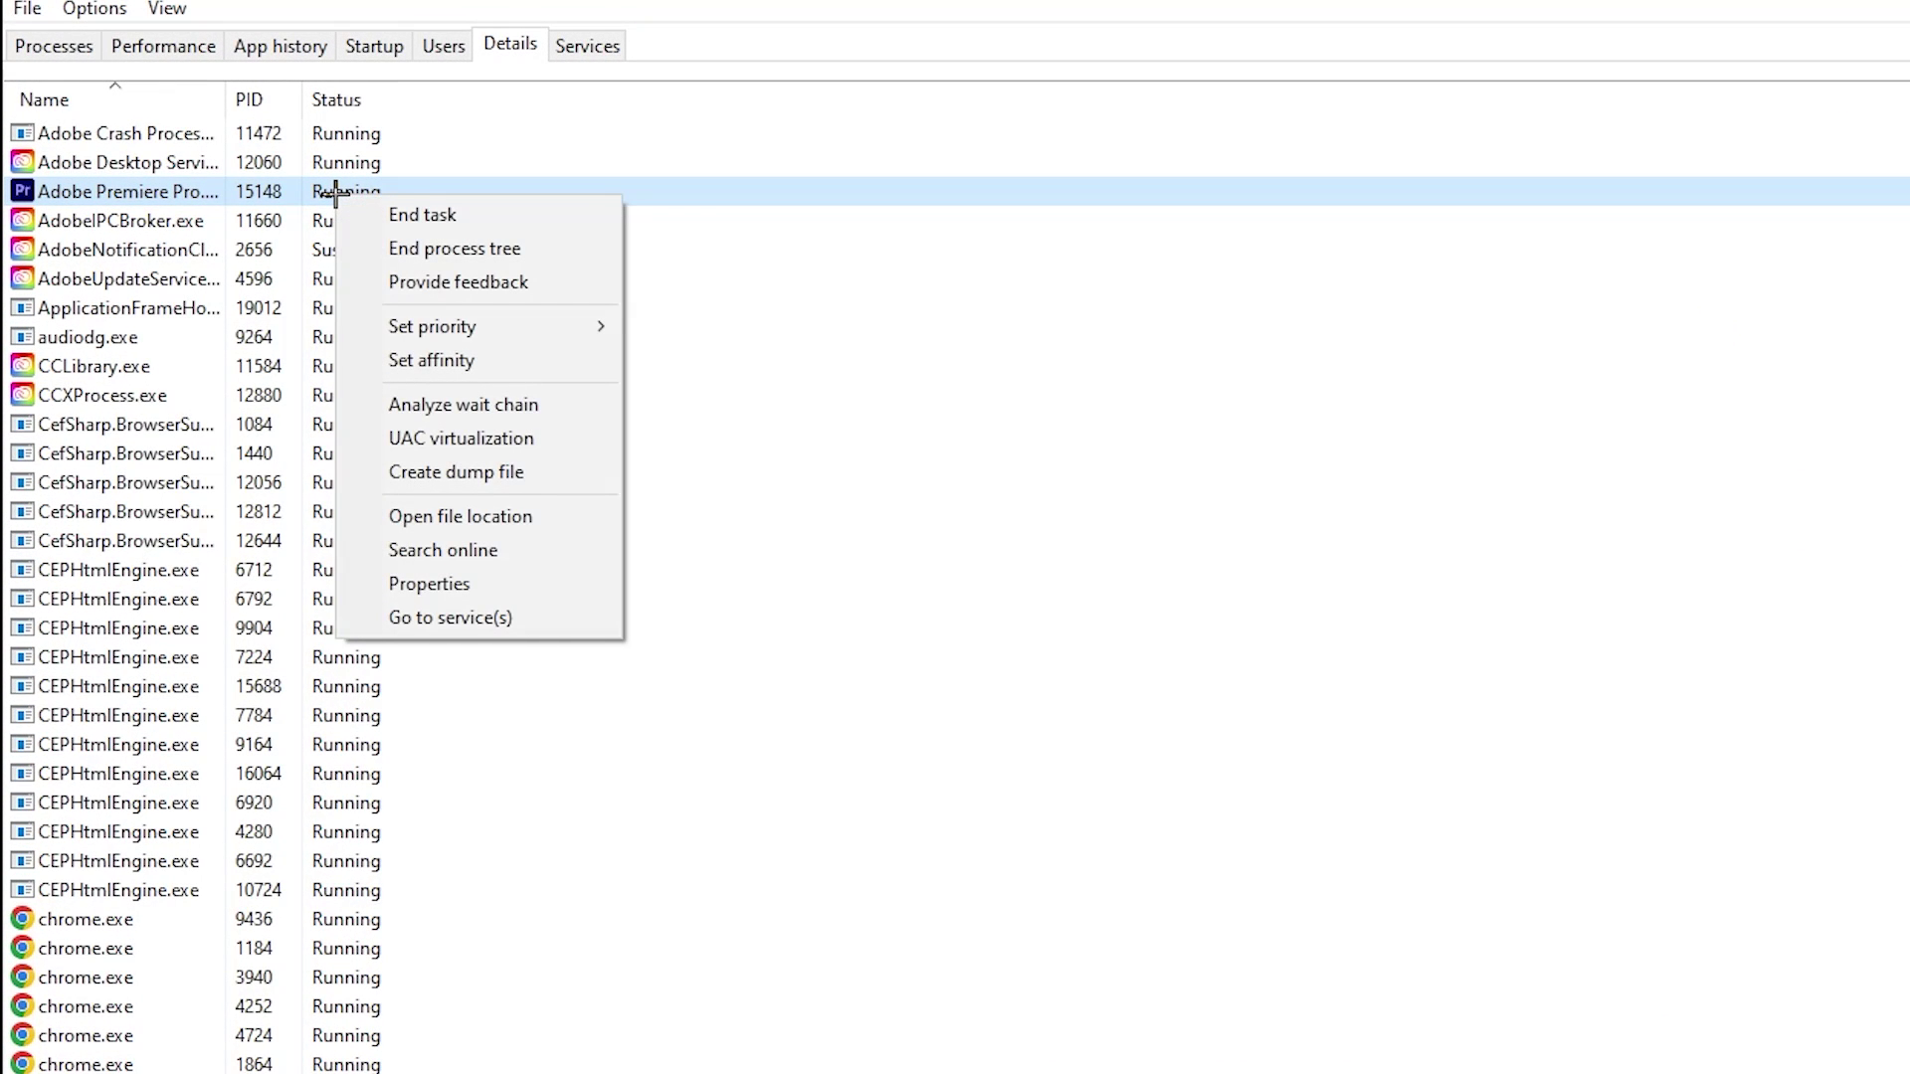
mouse_move(520, 329)
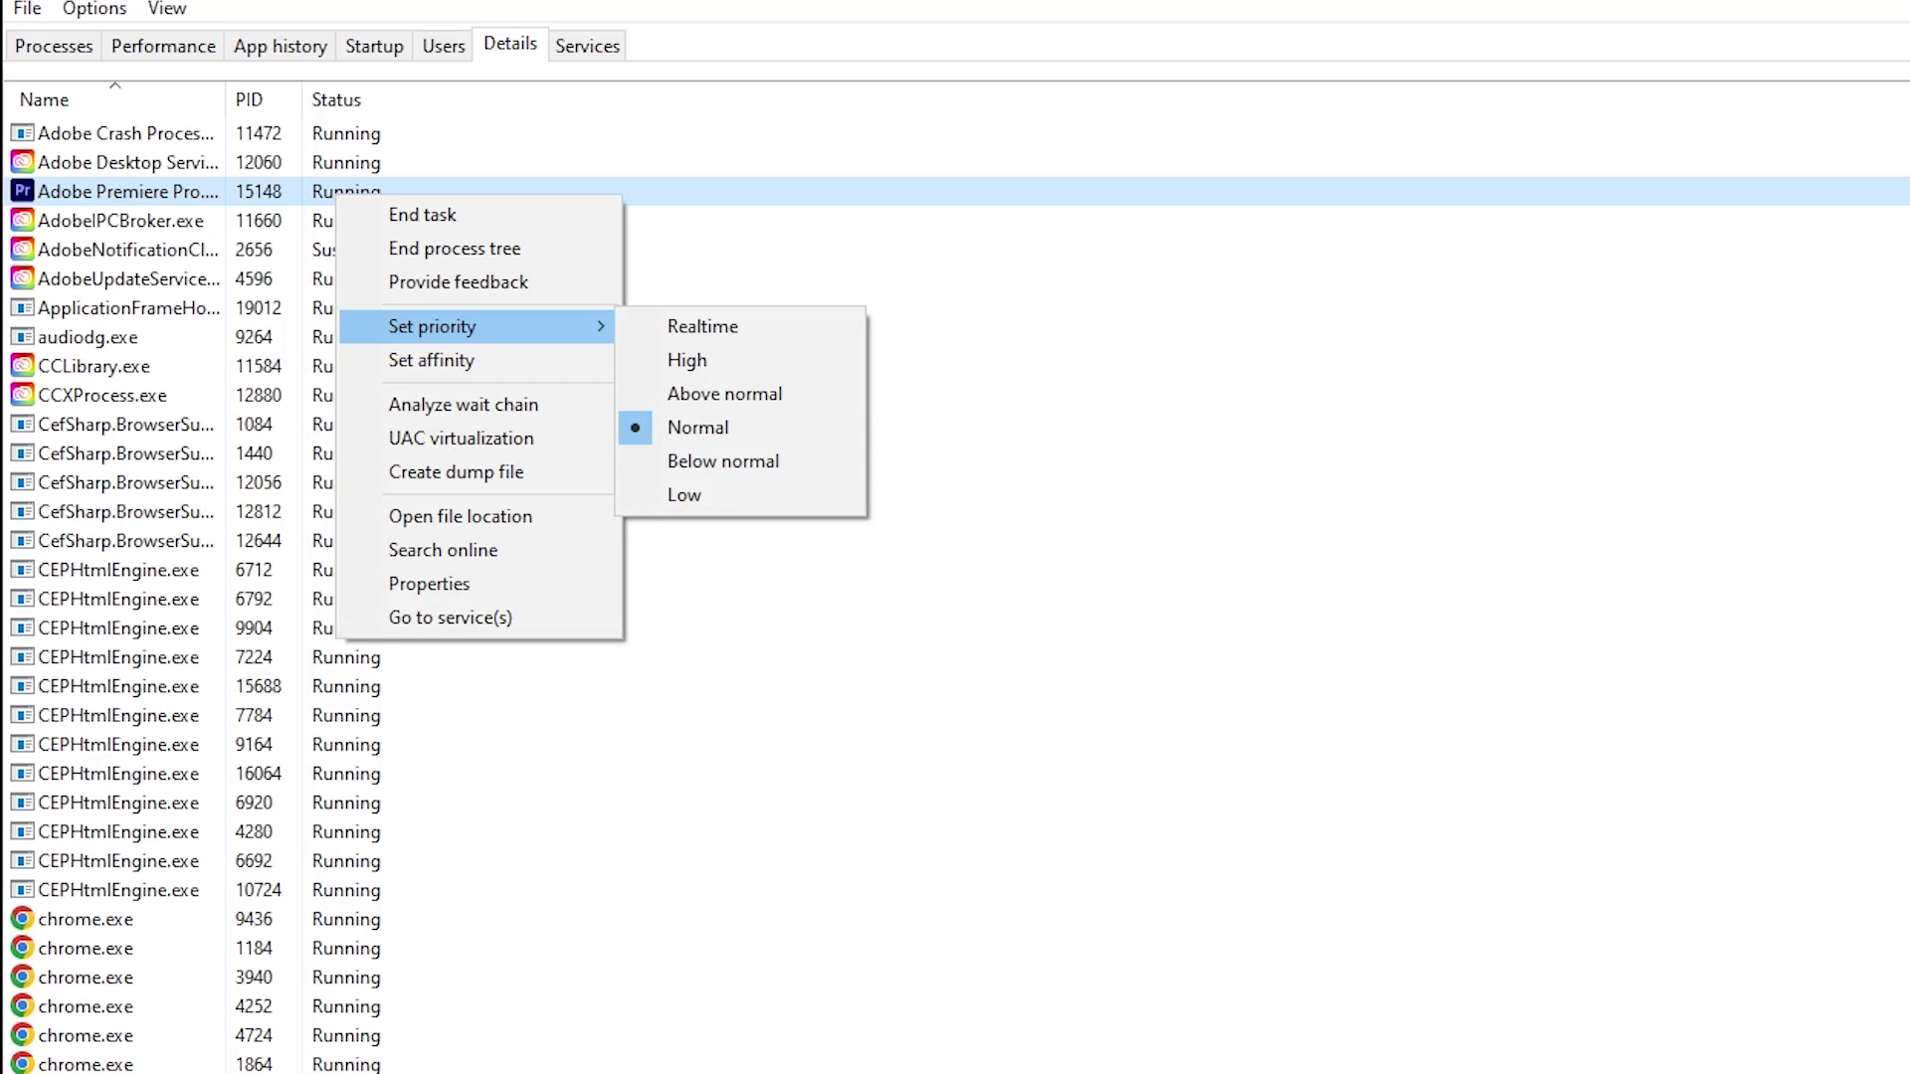
left_click(622, 134)
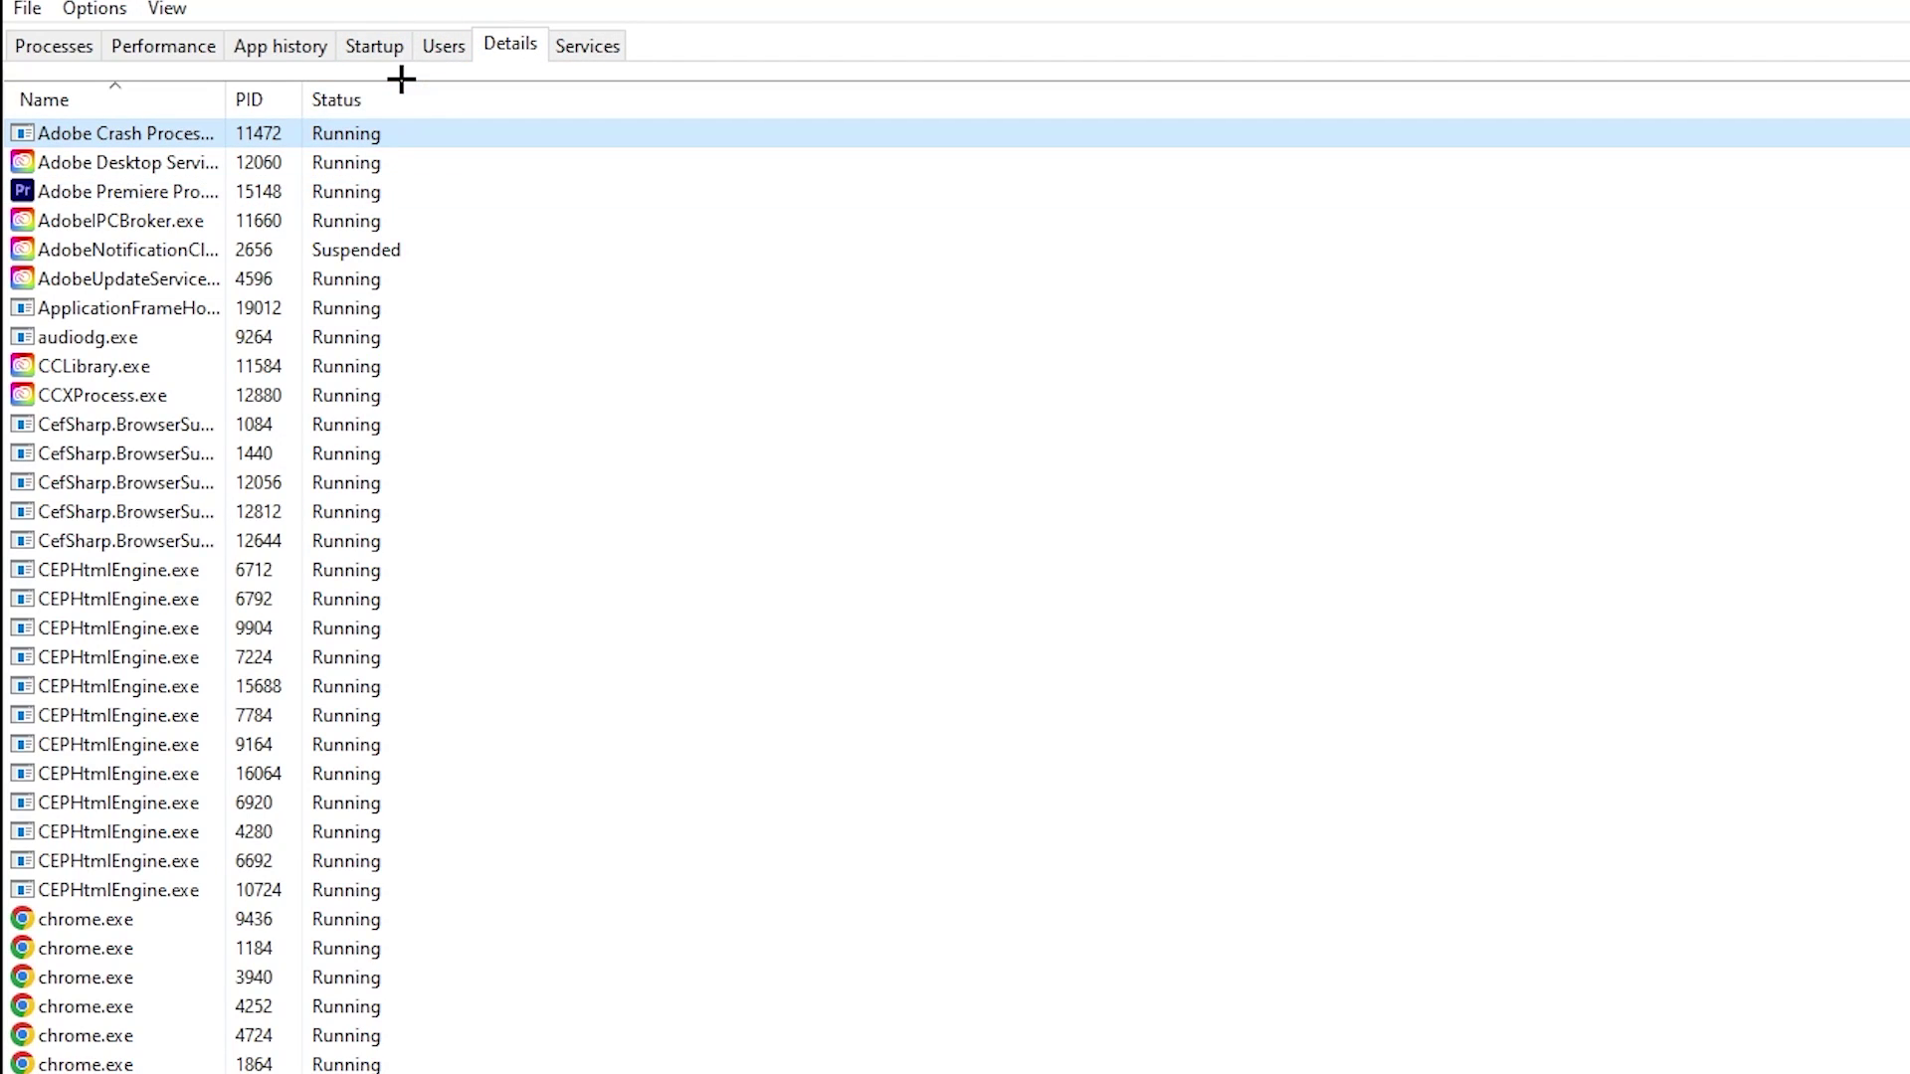
Step: Review the startup programs and the actions available for Adobe Updater Startup Utility
left_click(373, 44)
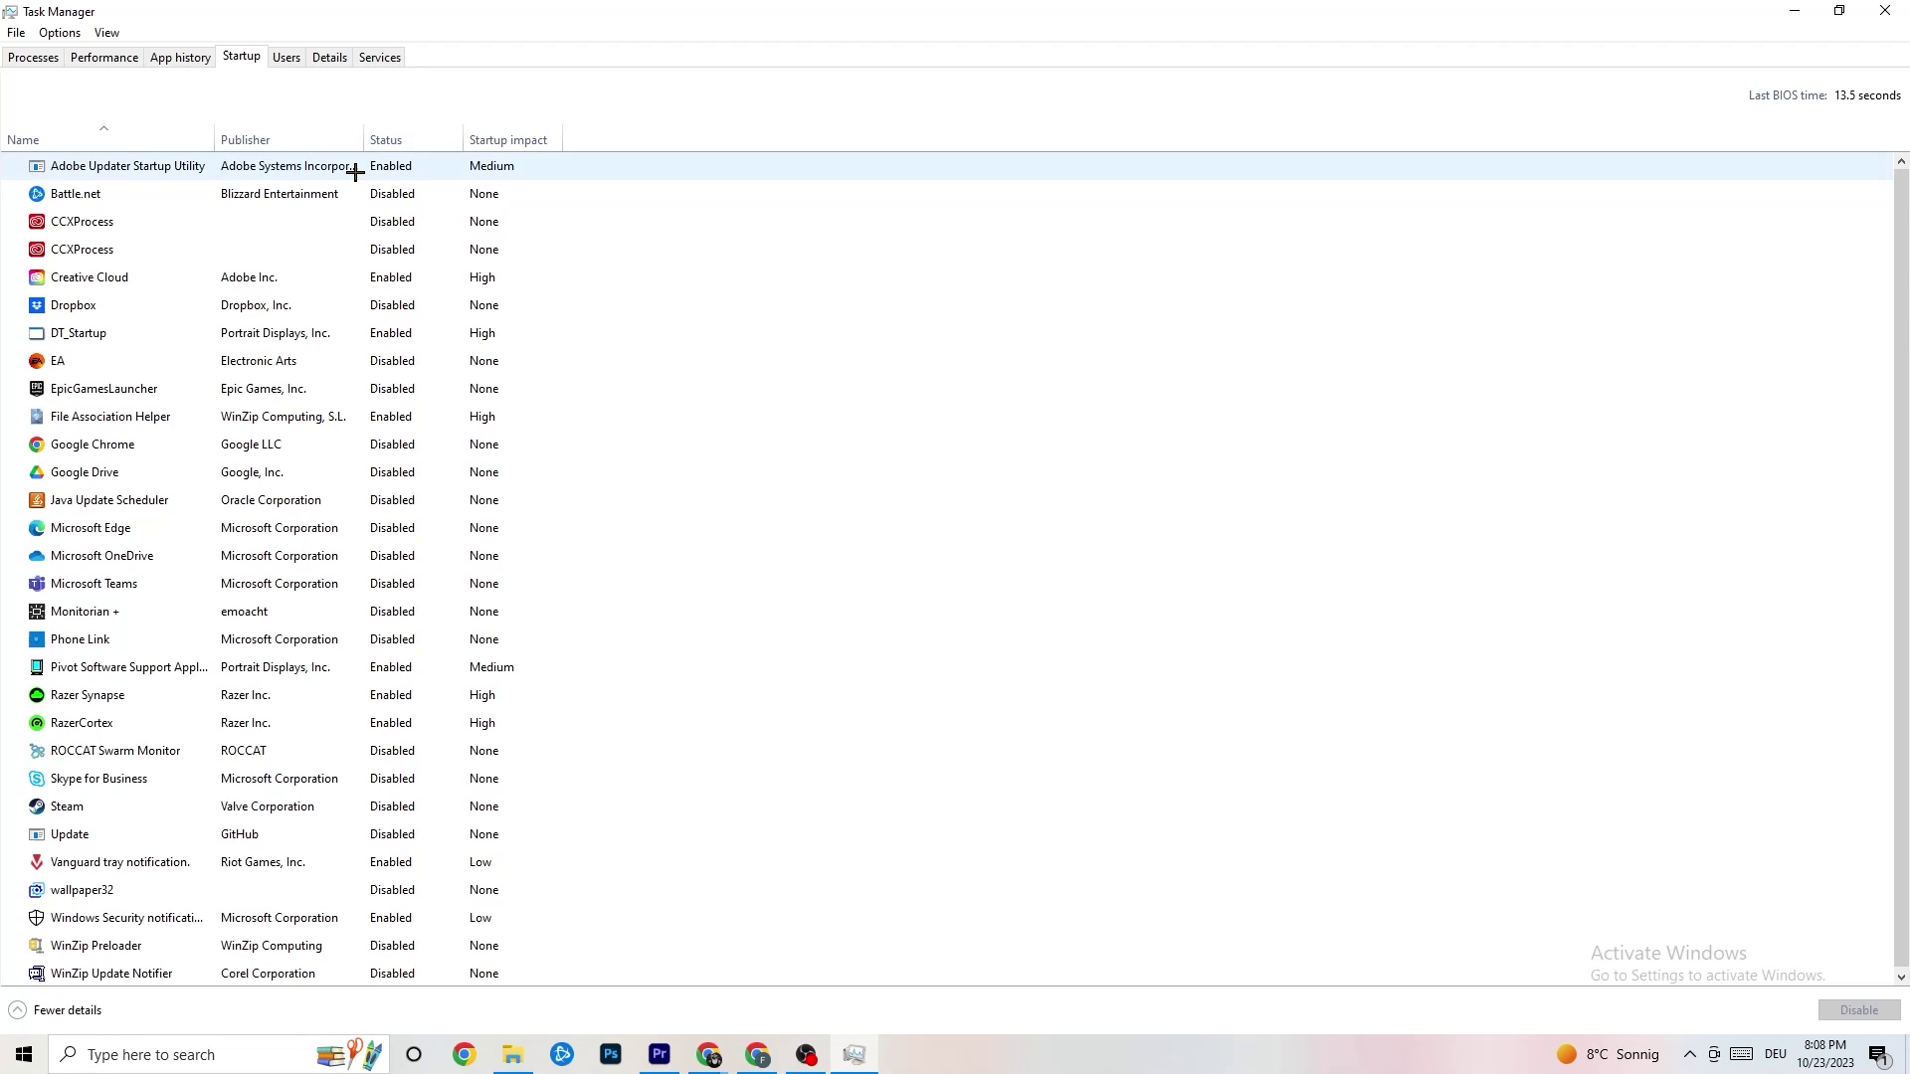
left_click(410, 173)
right_click(410, 174)
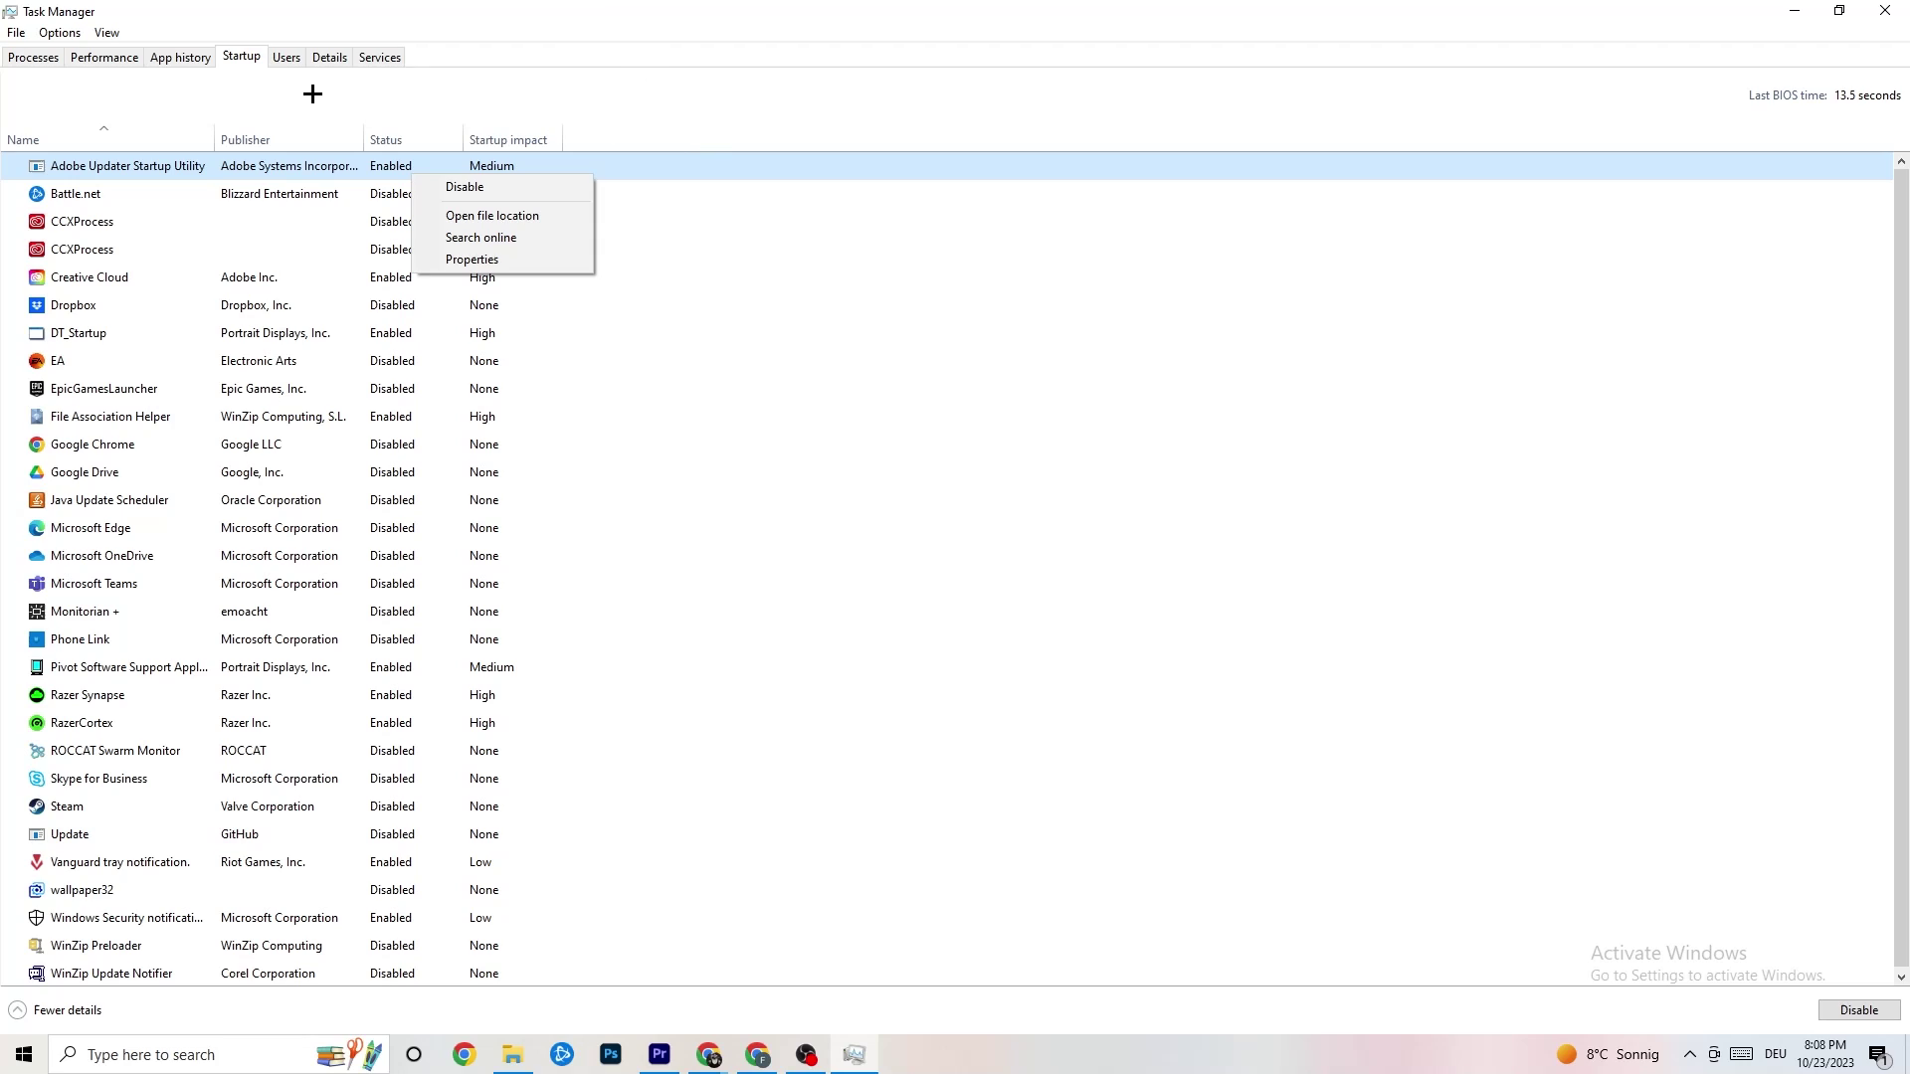
left_click(830, 62)
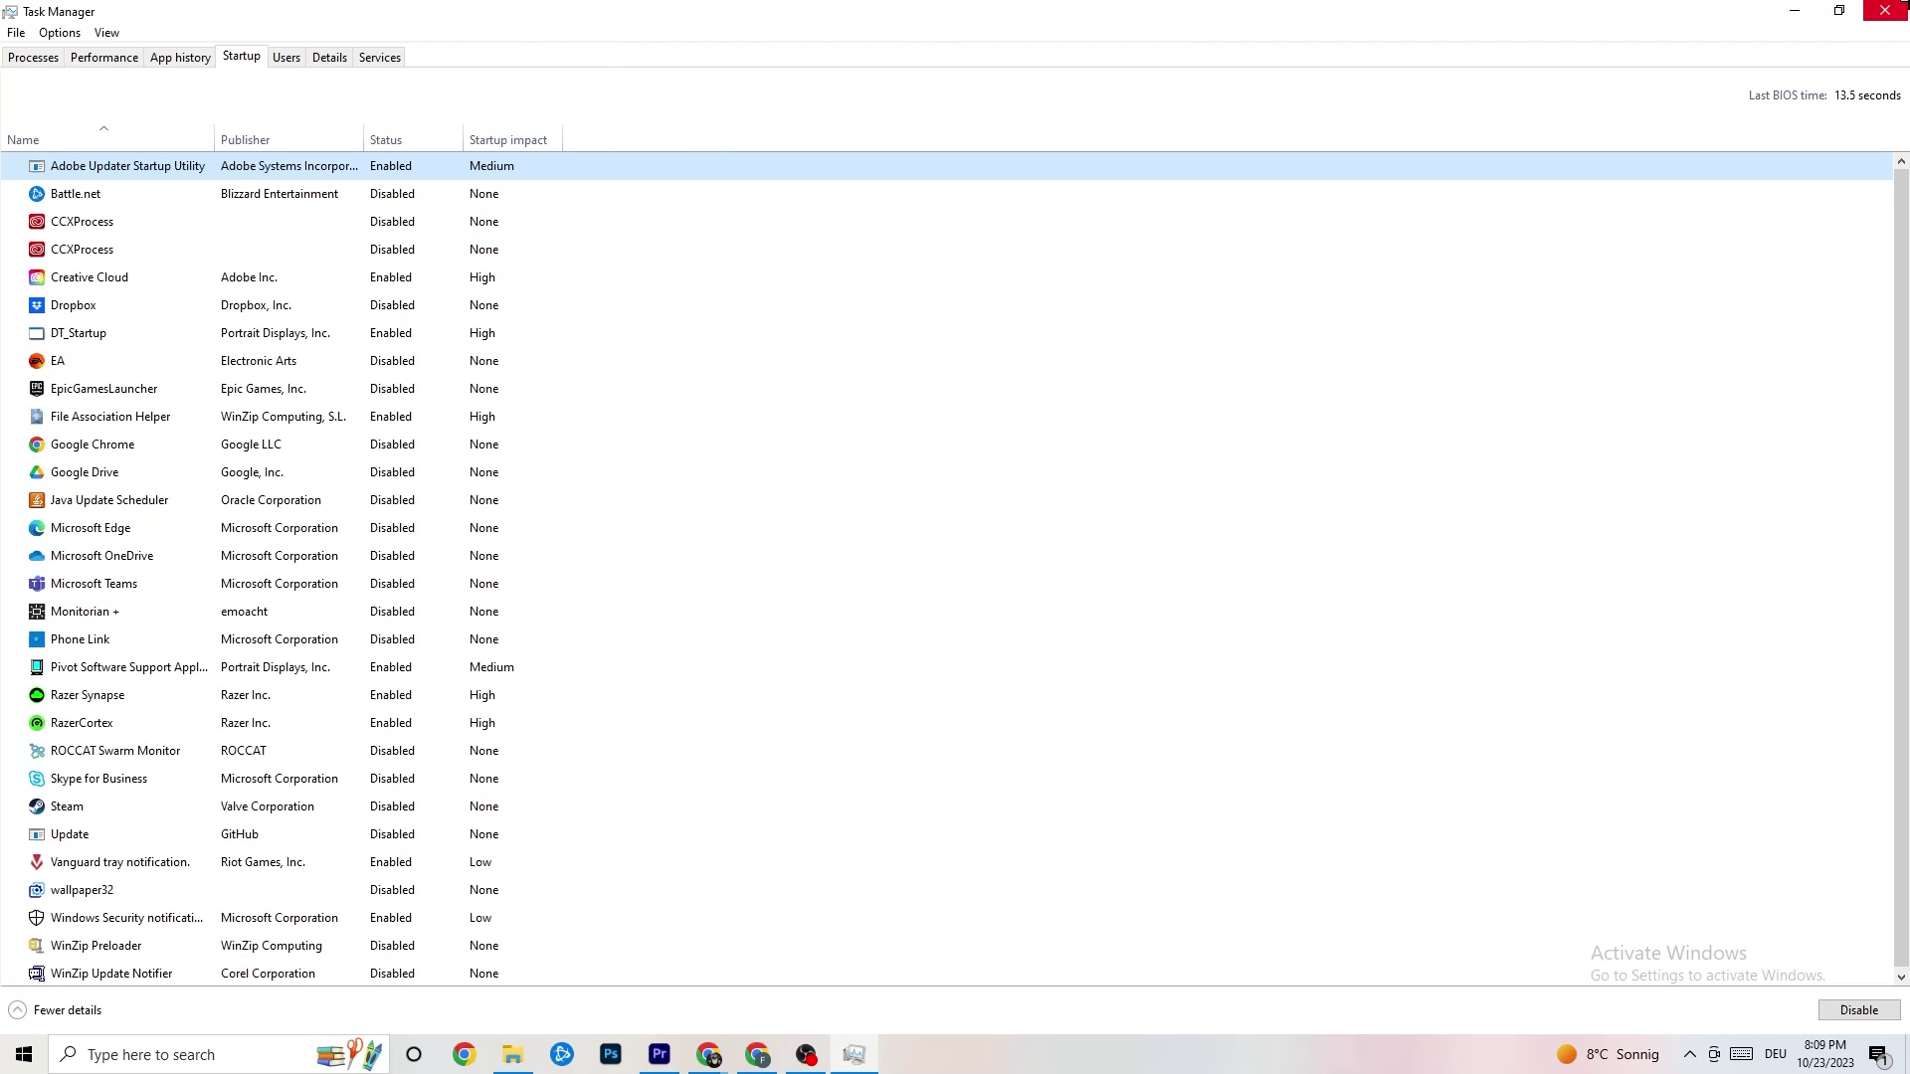
Step: Close Task Manager and open the display page of the Windows system settings
left_click(1885, 10)
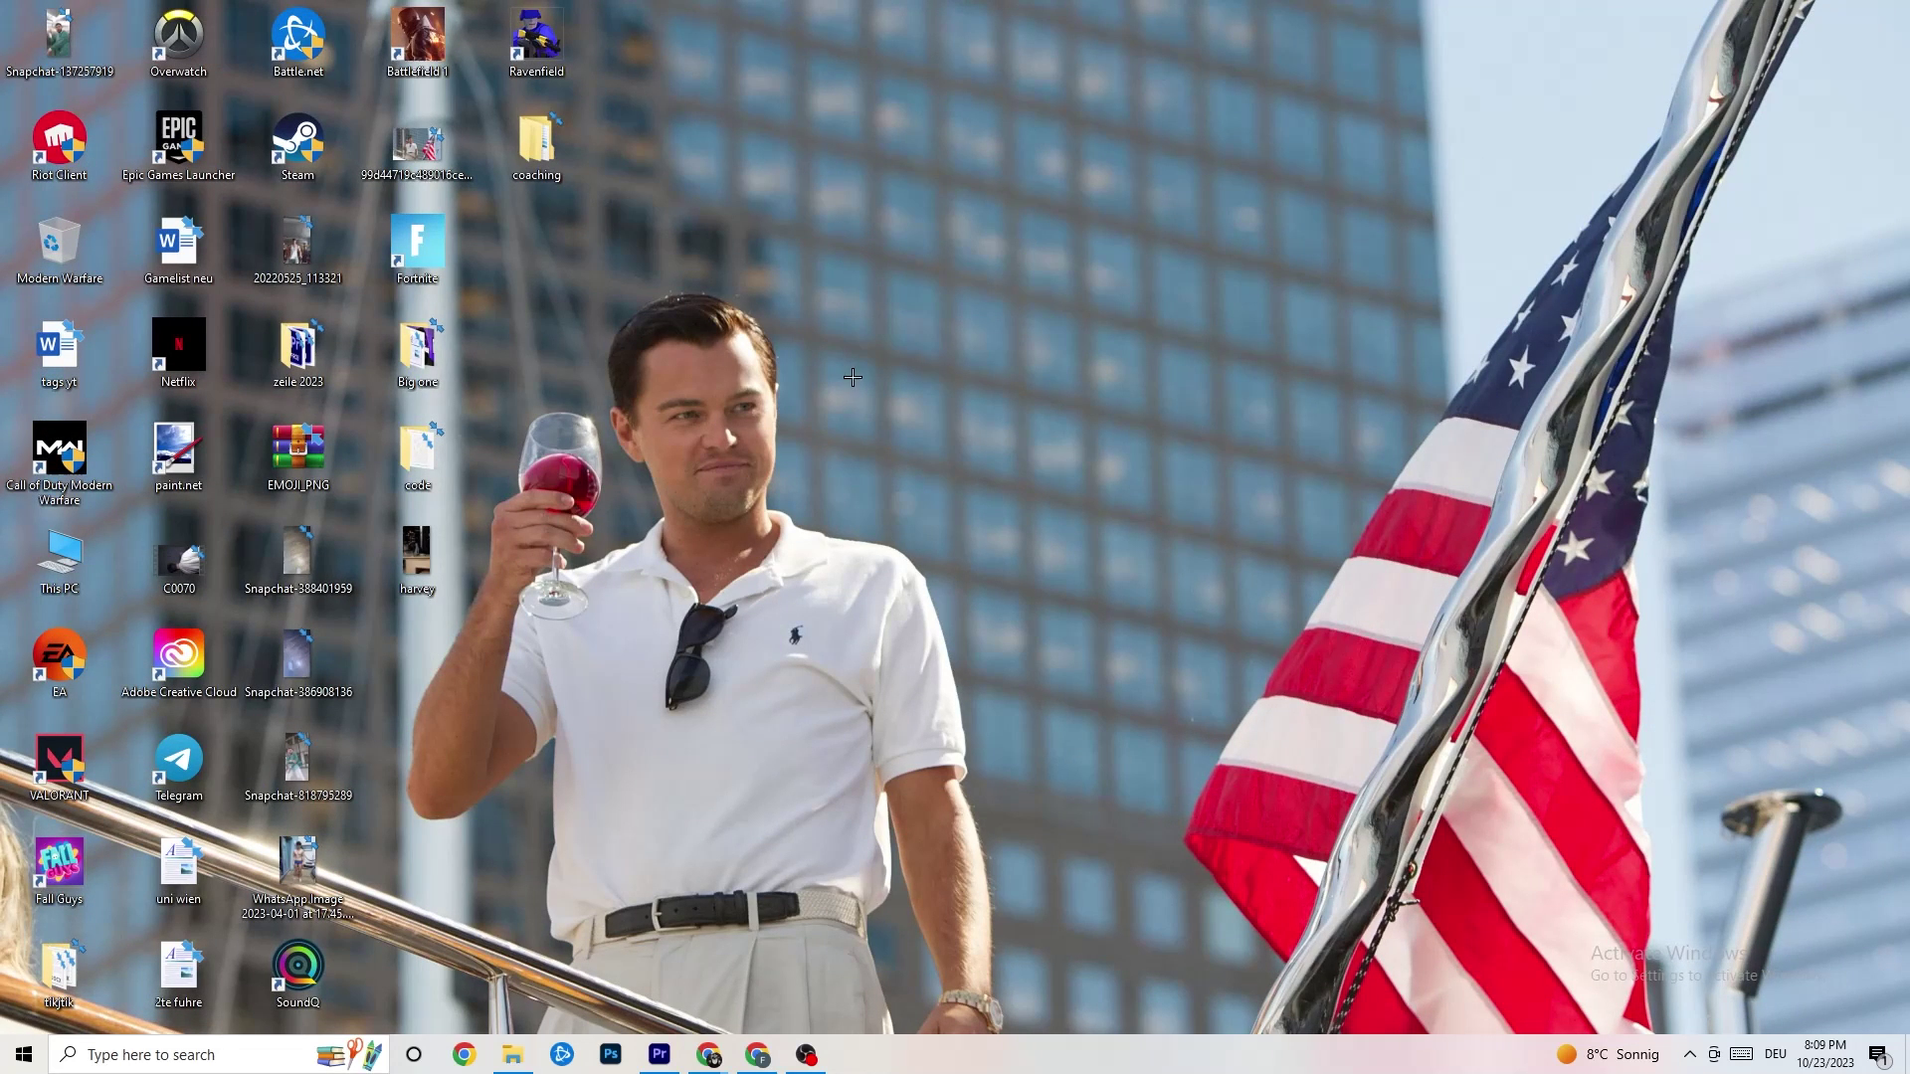
left_click(24, 1054)
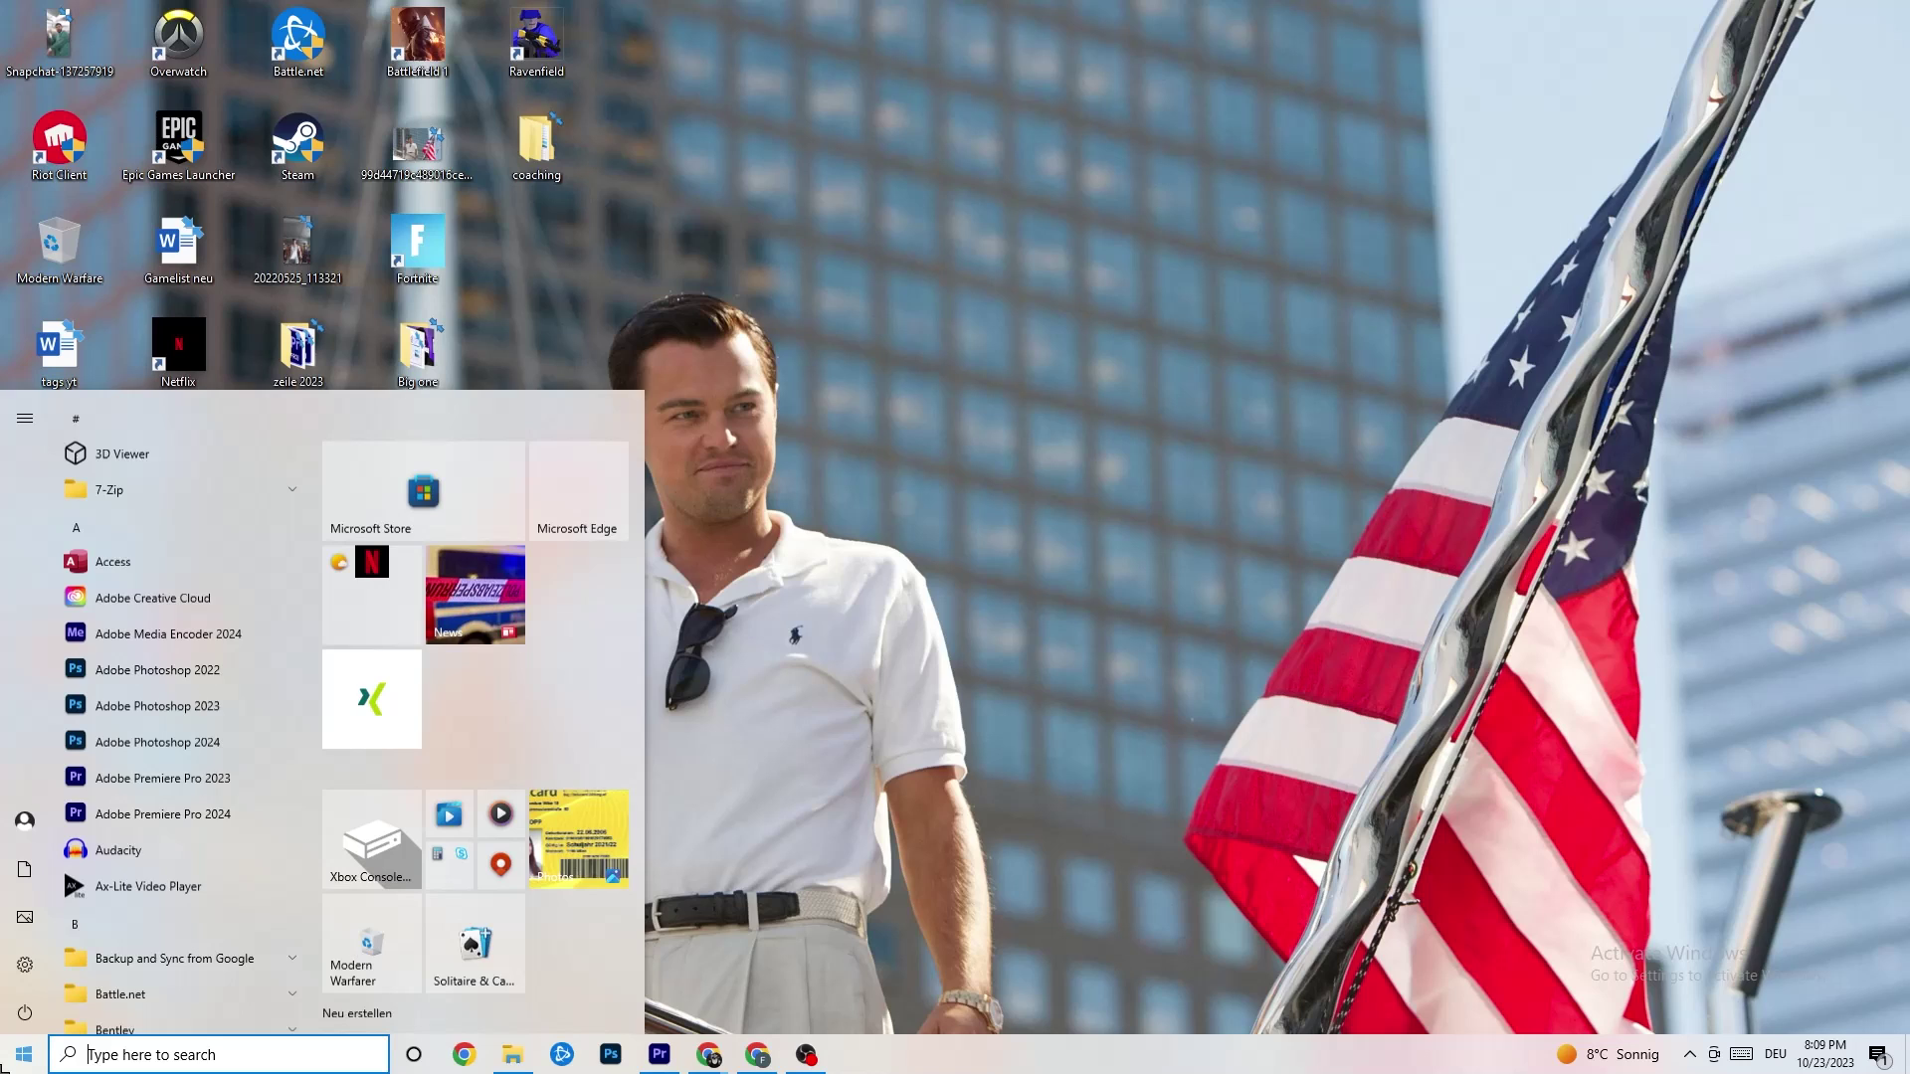
left_click(25, 965)
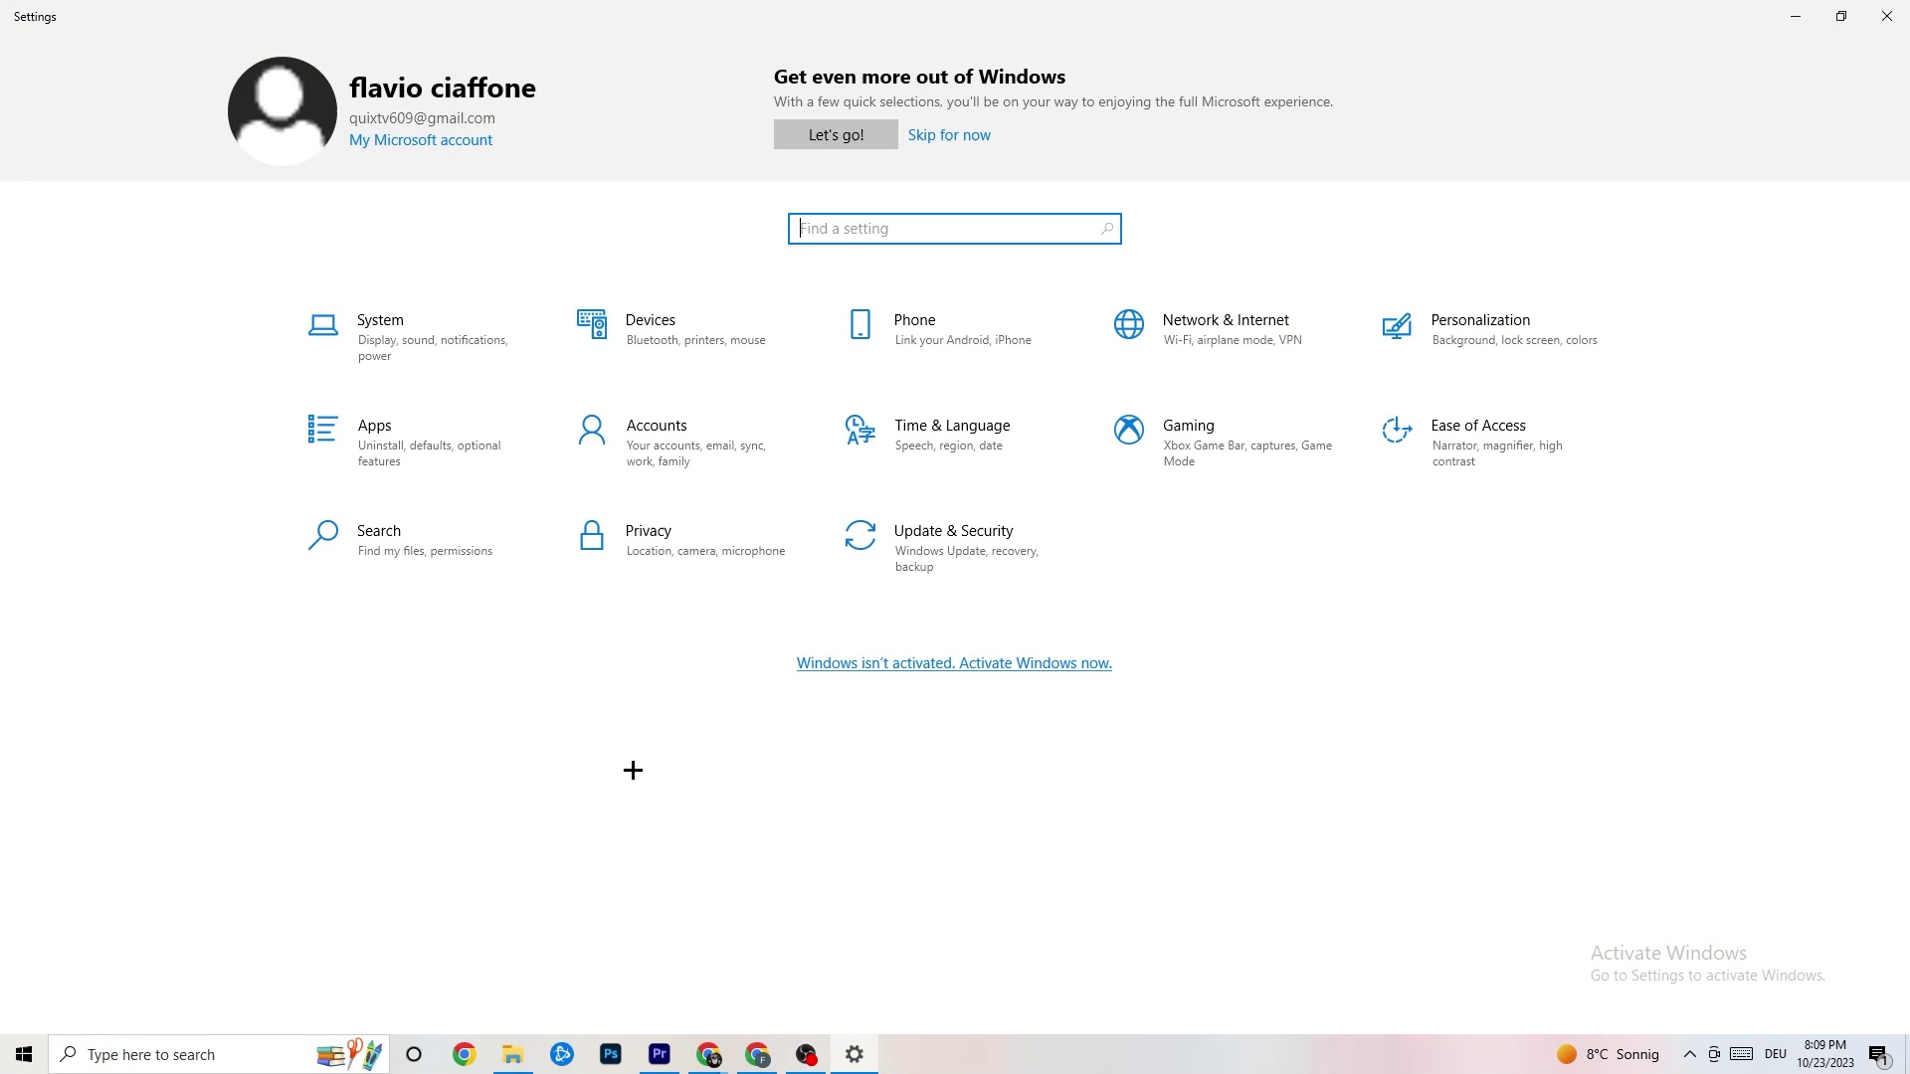
left_click(448, 341)
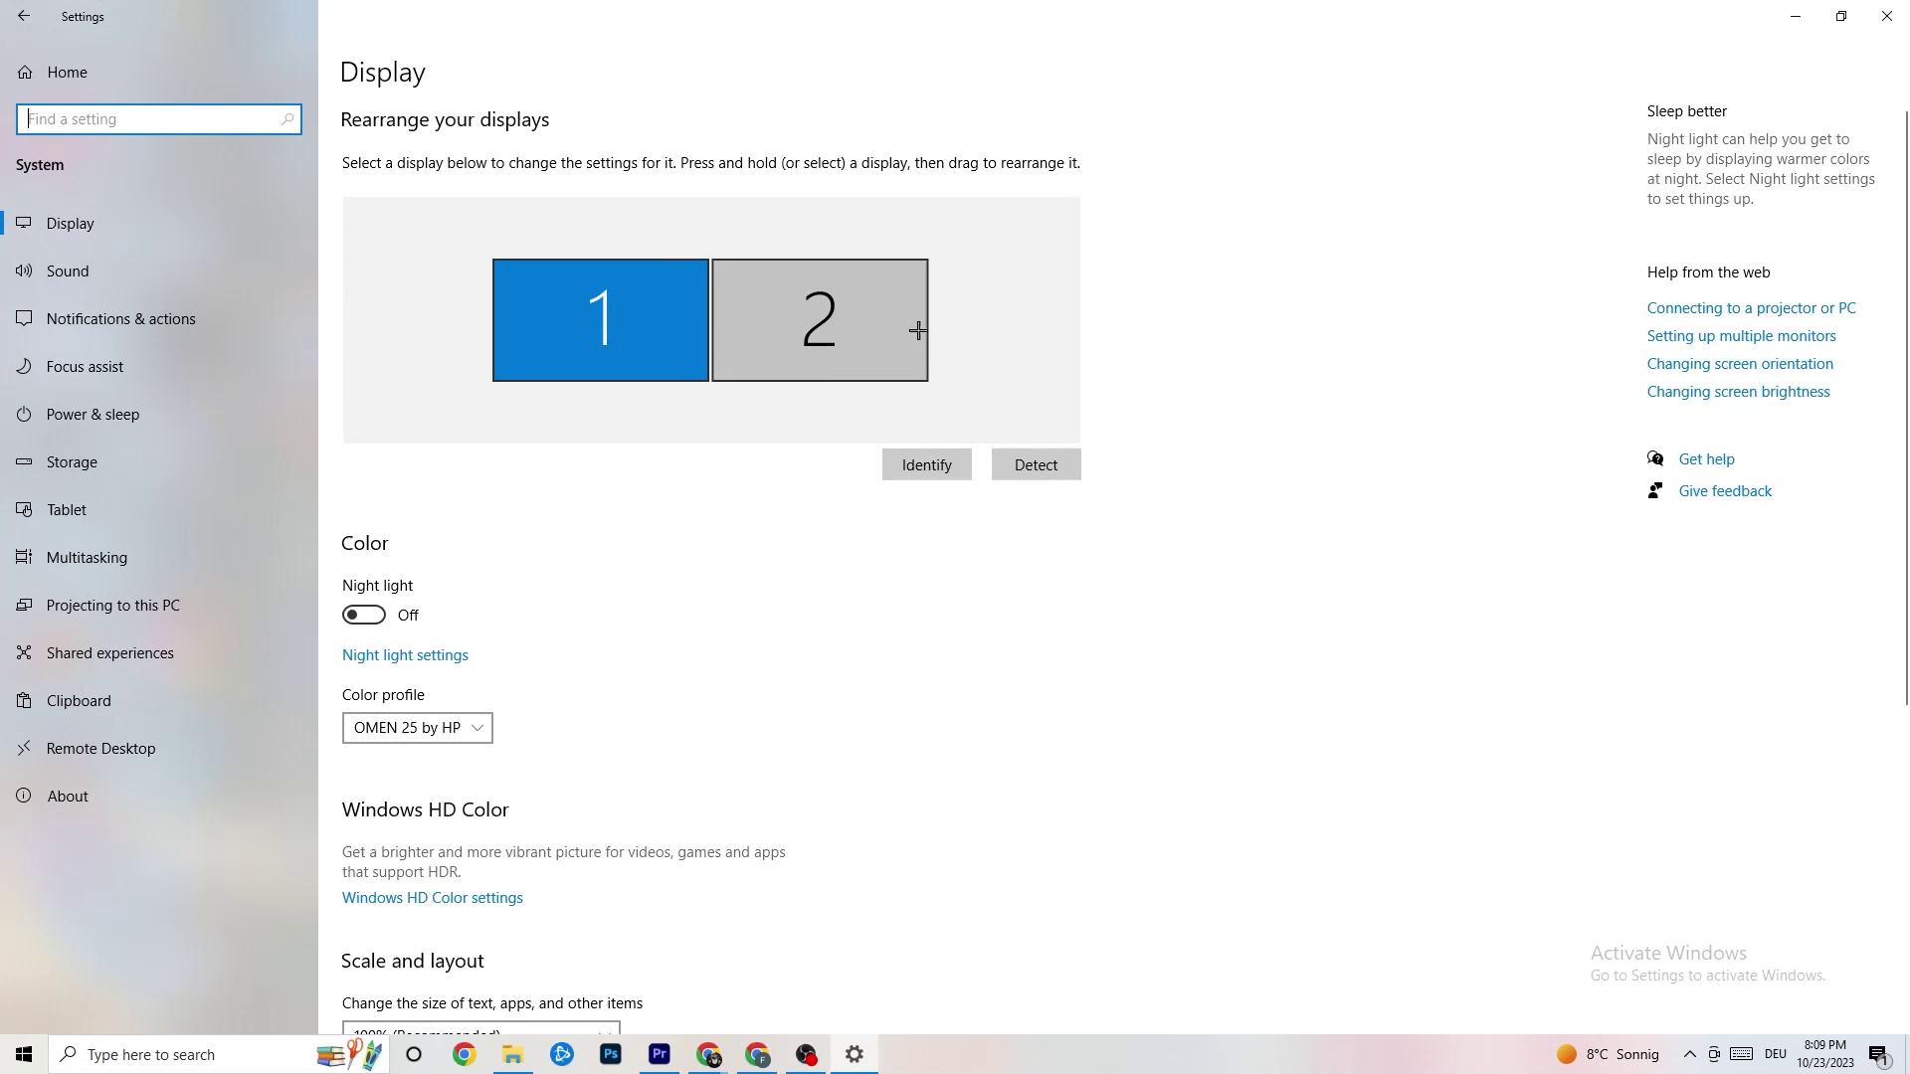
Step: Review the display settings, including scale, orientation and the available display resolutions
scroll(1074, 388, "down", 3)
scroll(1074, 388, "up", 3)
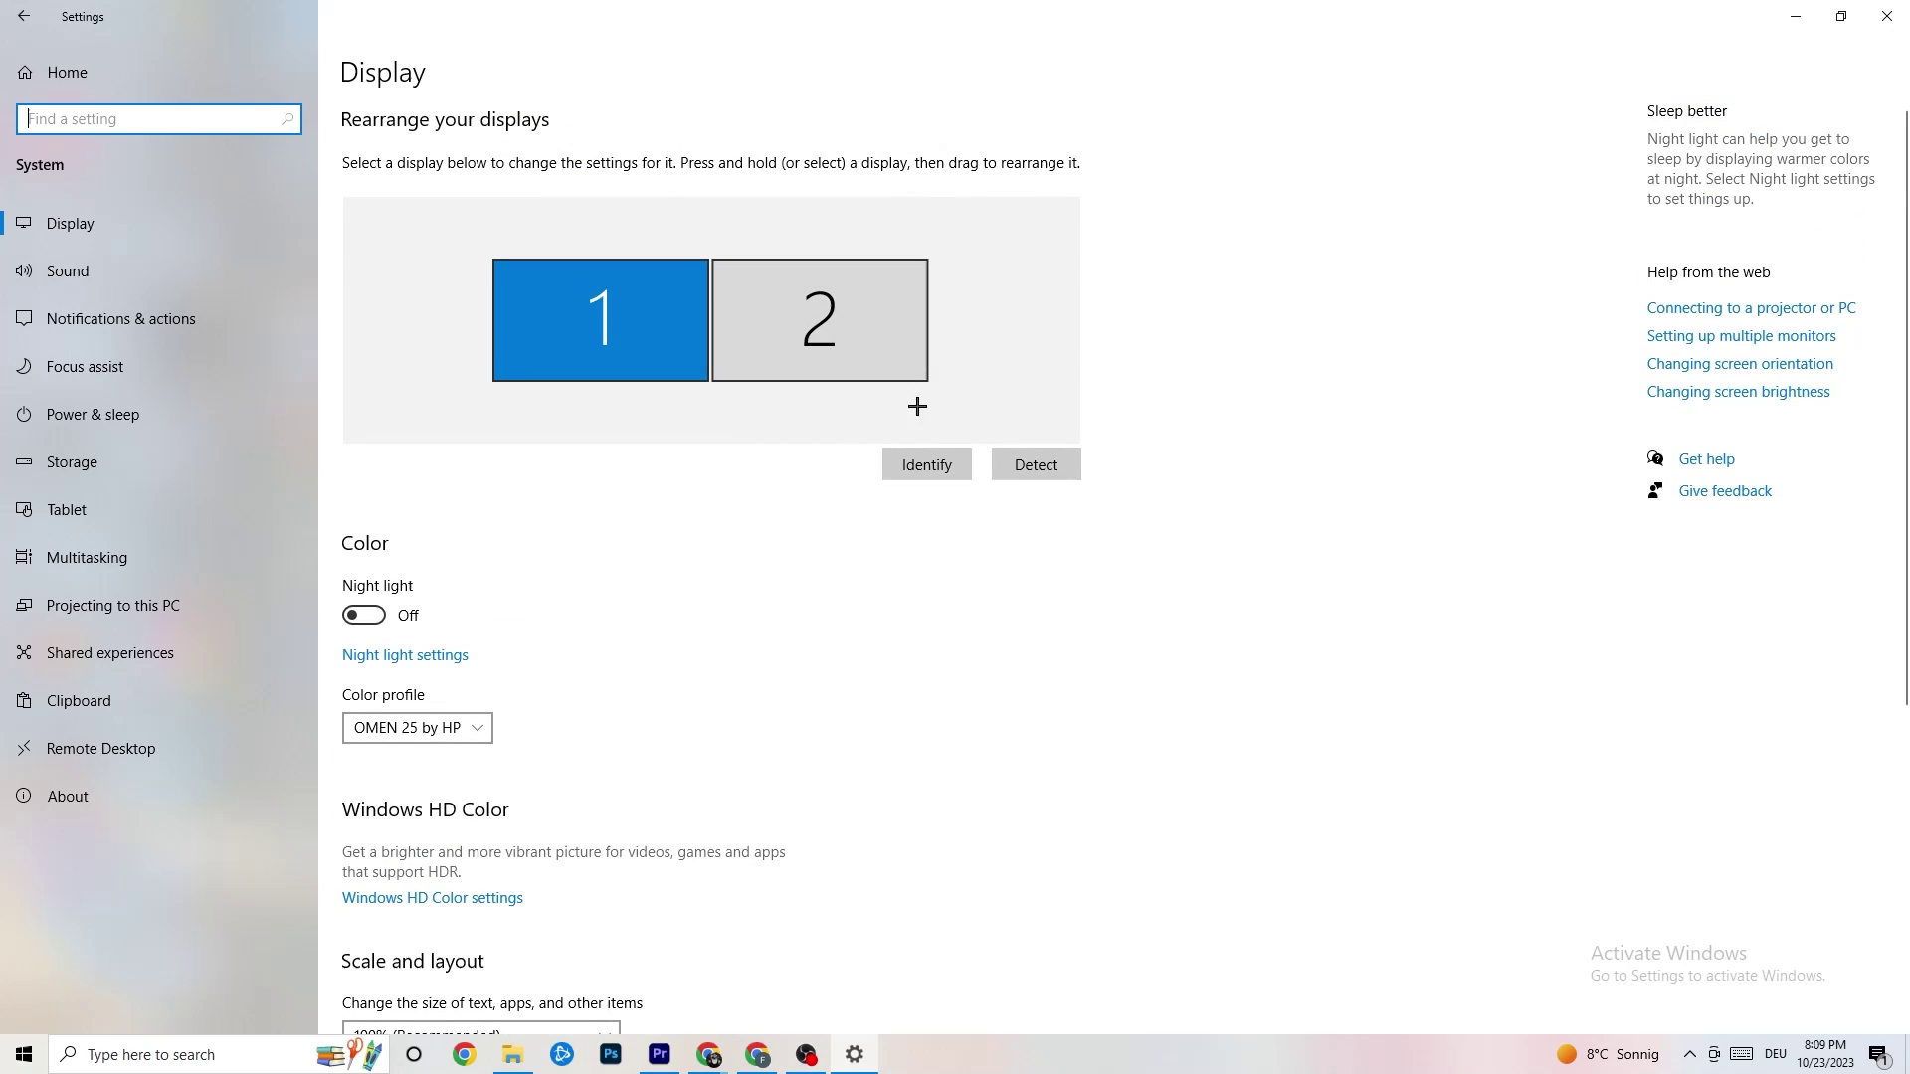
scroll(750, 266, "down", 5)
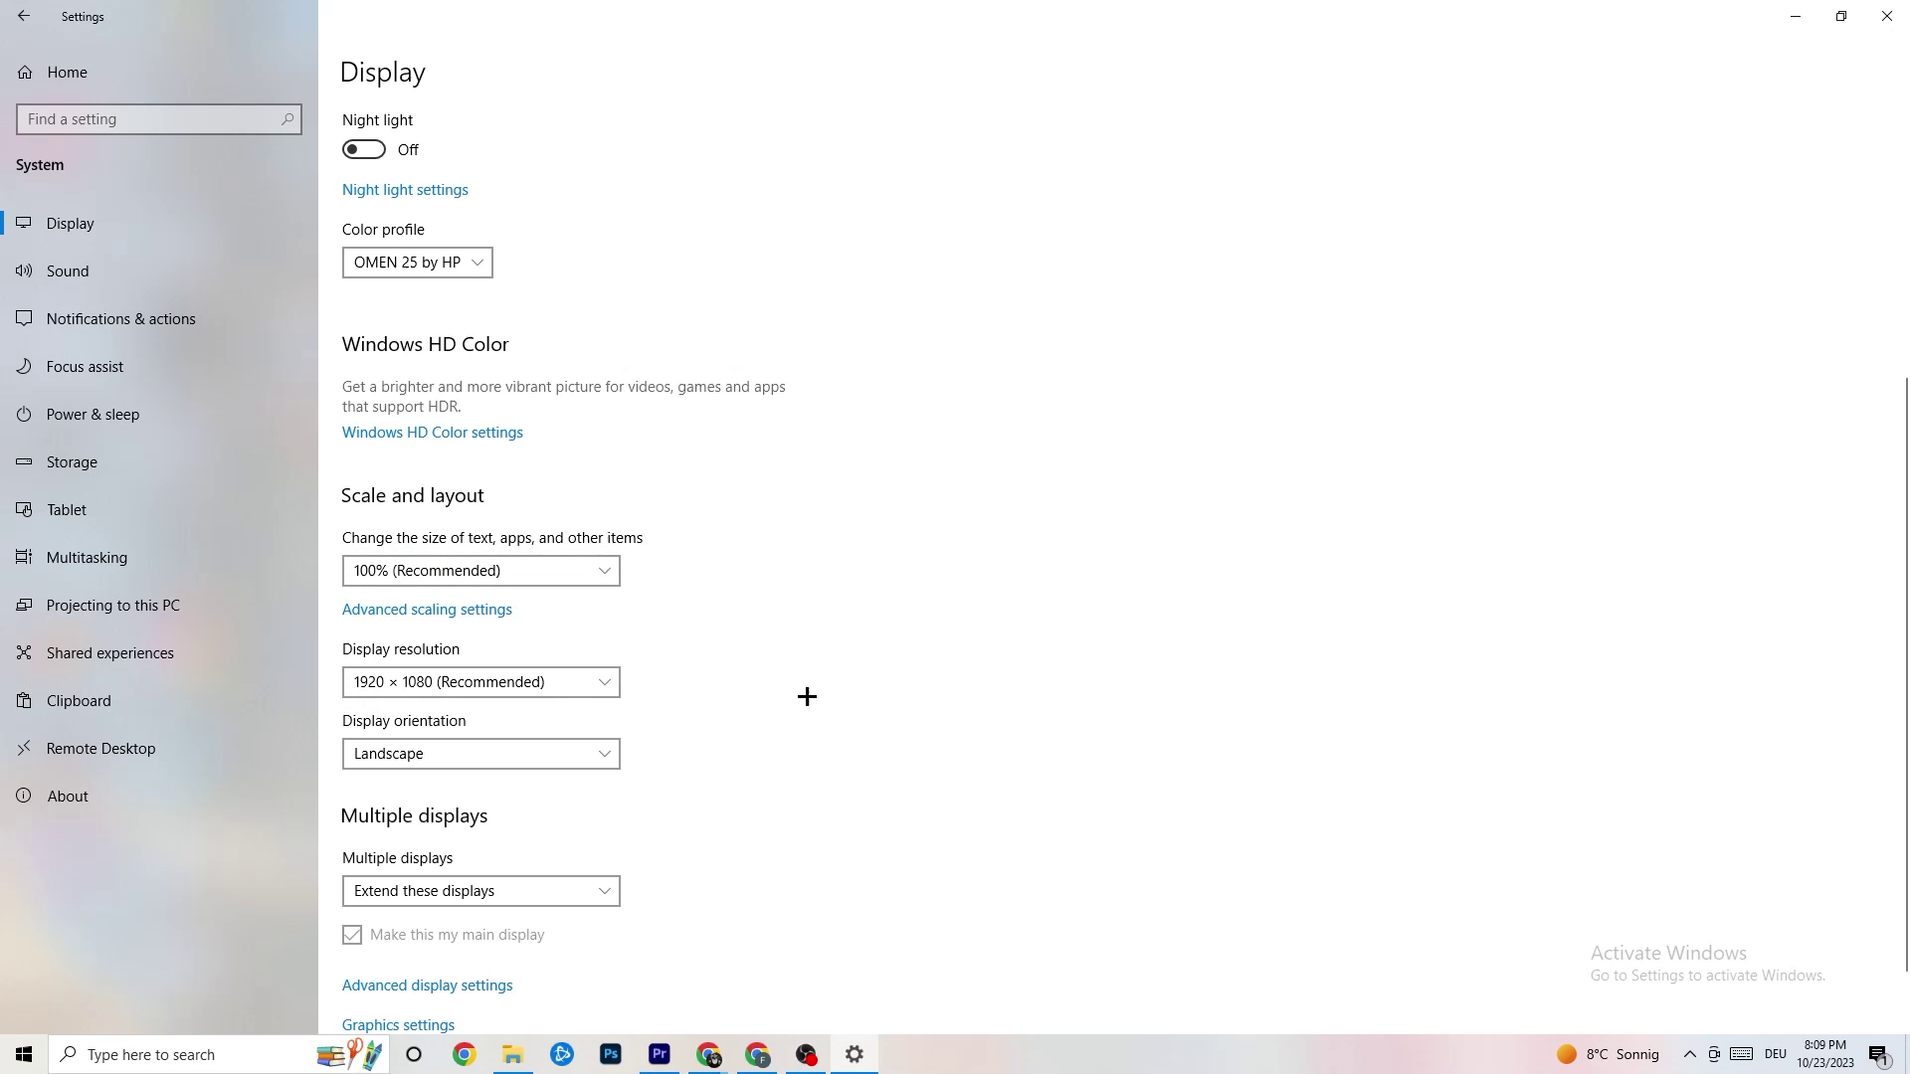
left_click(572, 691)
left_click(838, 596)
scroll(826, 557, "down", 2)
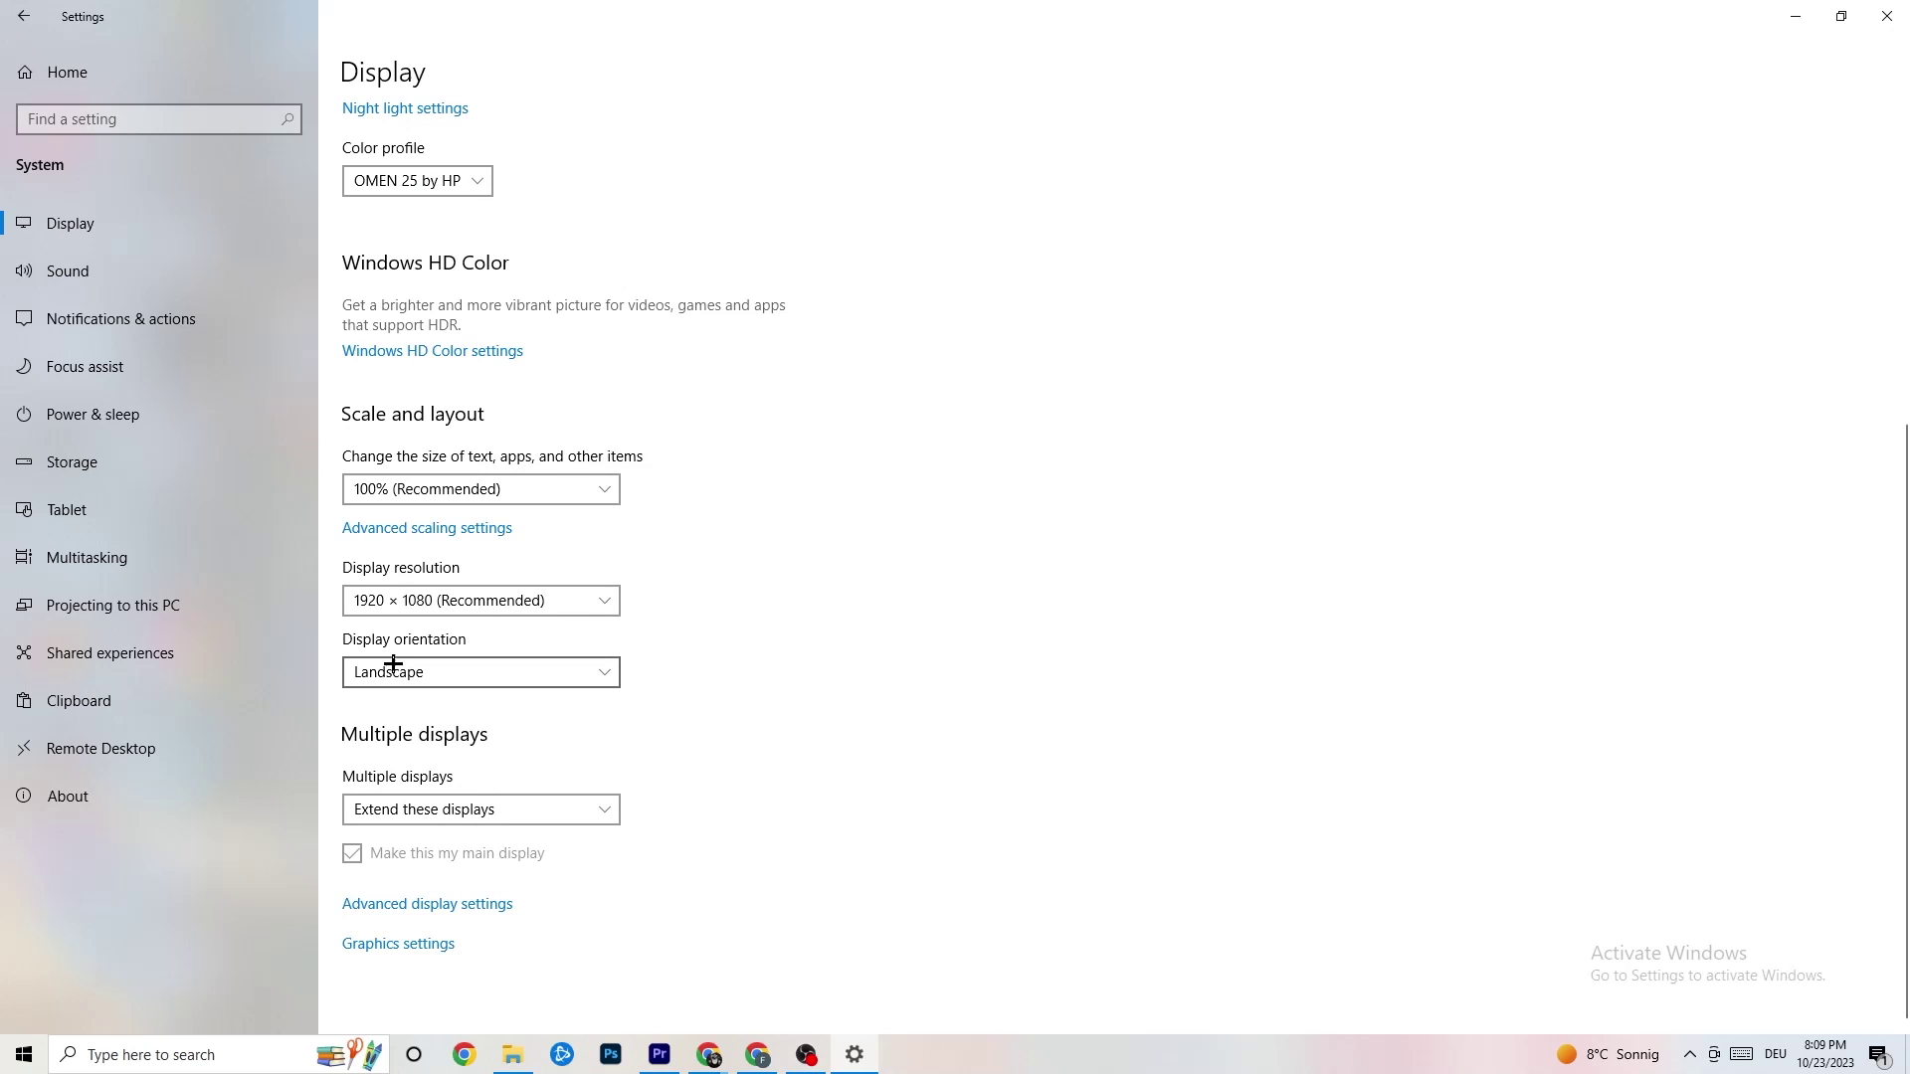
Step: Review the available power plans in the additional power settings, including High performance, and close the Power Options window
left_click(192, 414)
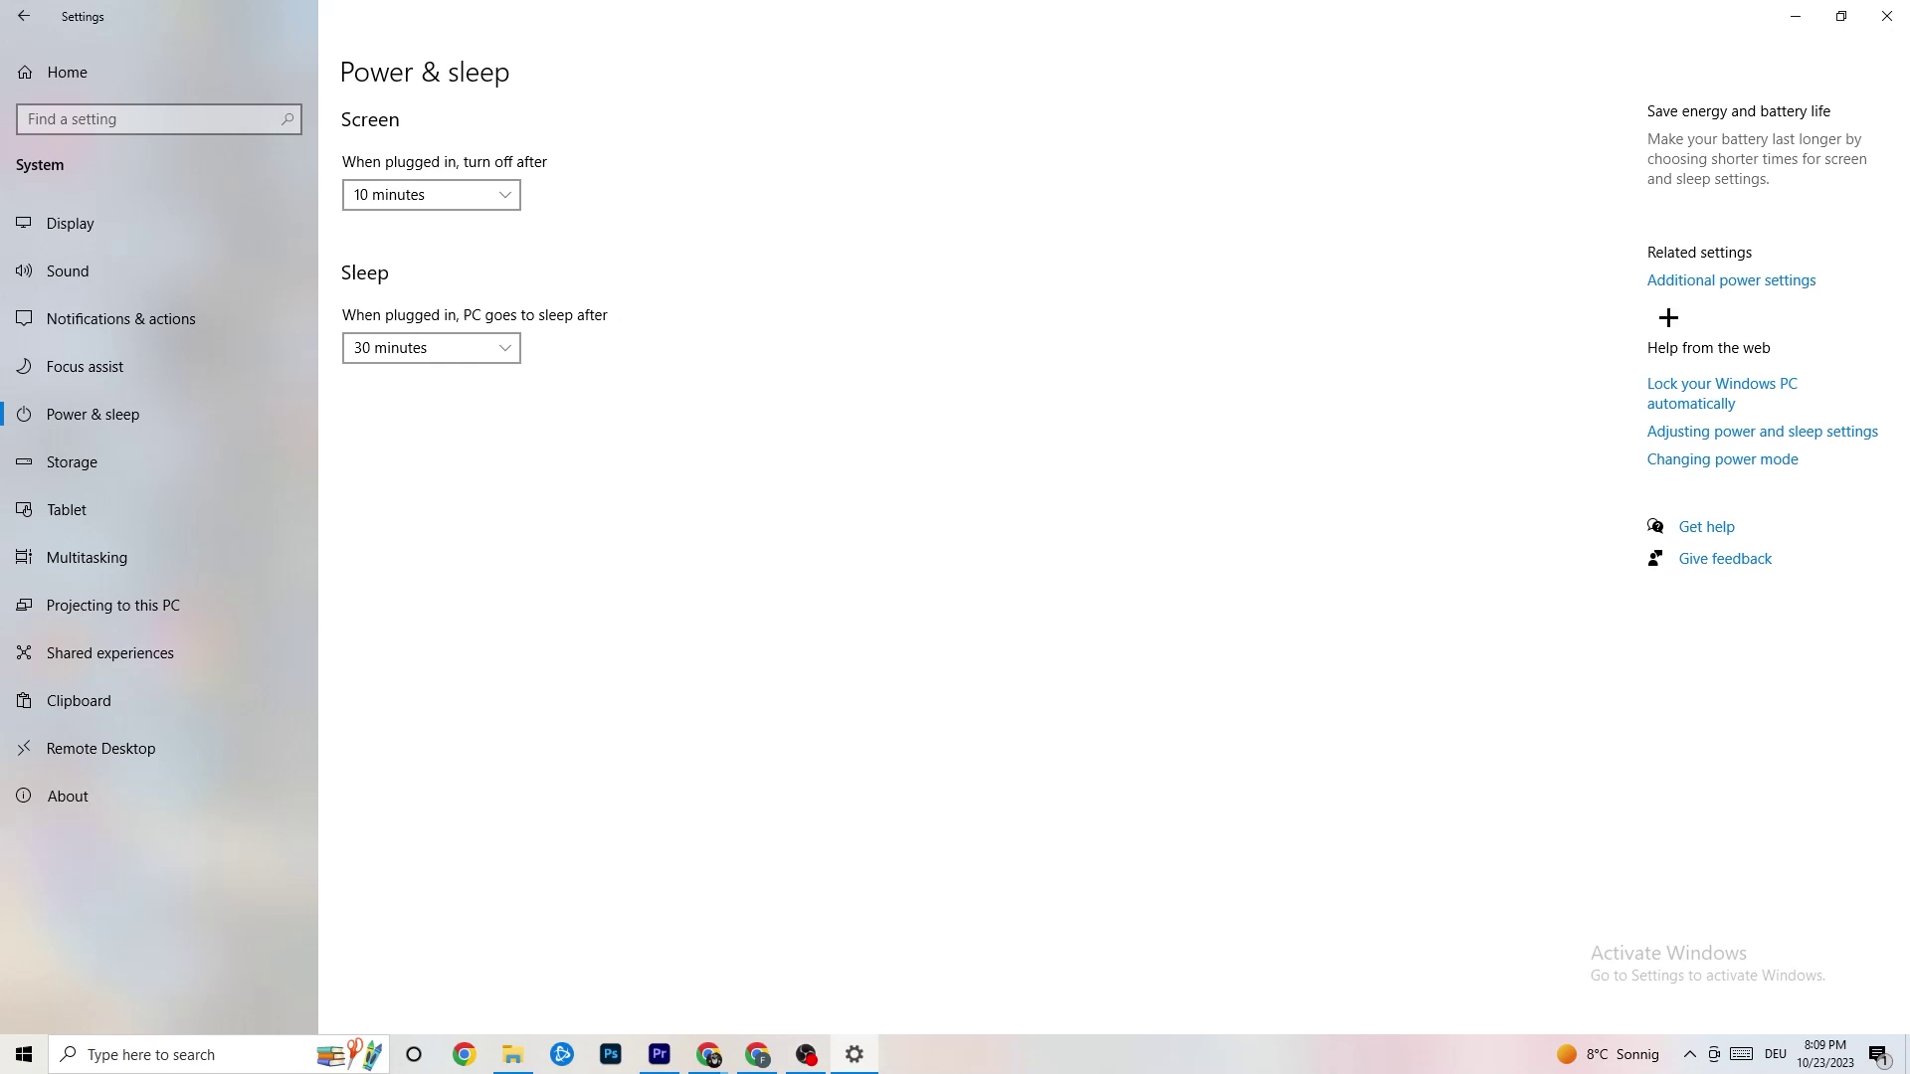
left_click(1716, 284)
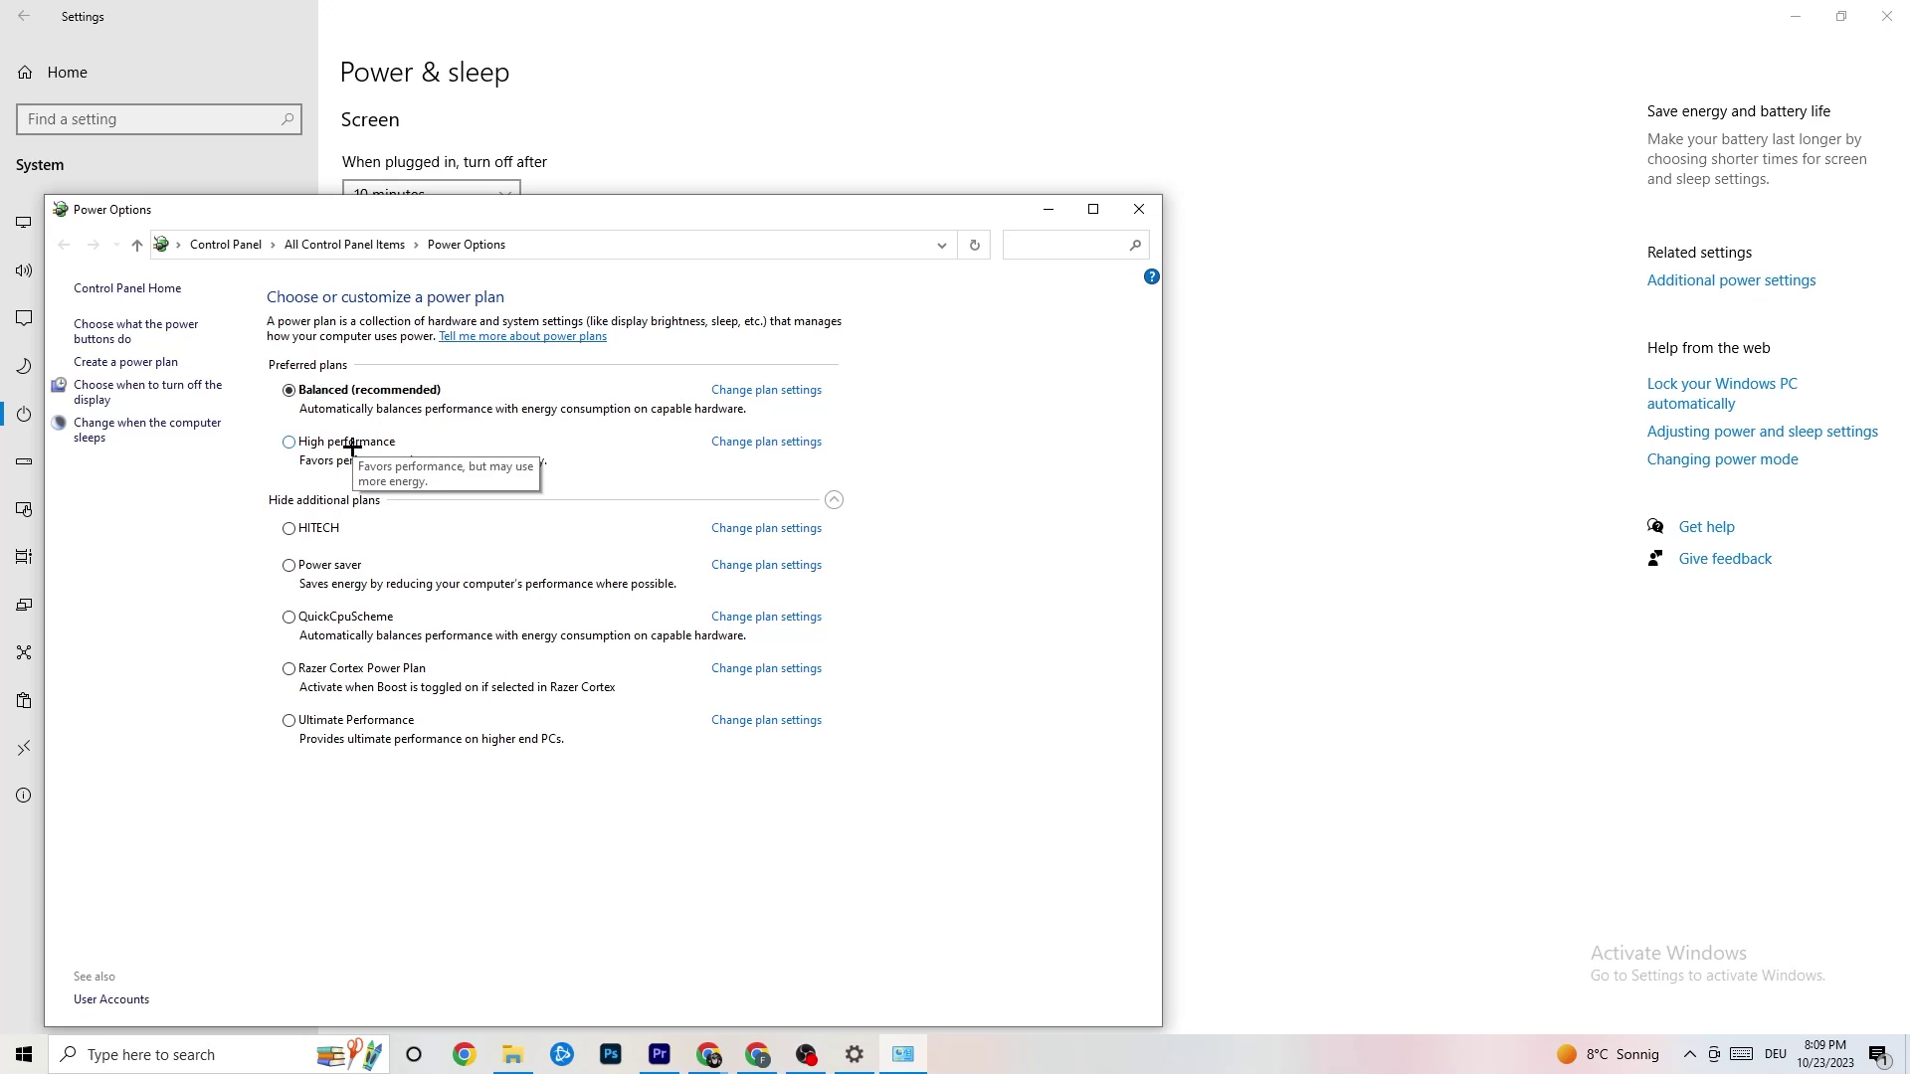
left_click(1139, 211)
Step: Review the Storage Sense configuration, including how often it can run, and return to the storage overview
left_click(121, 473)
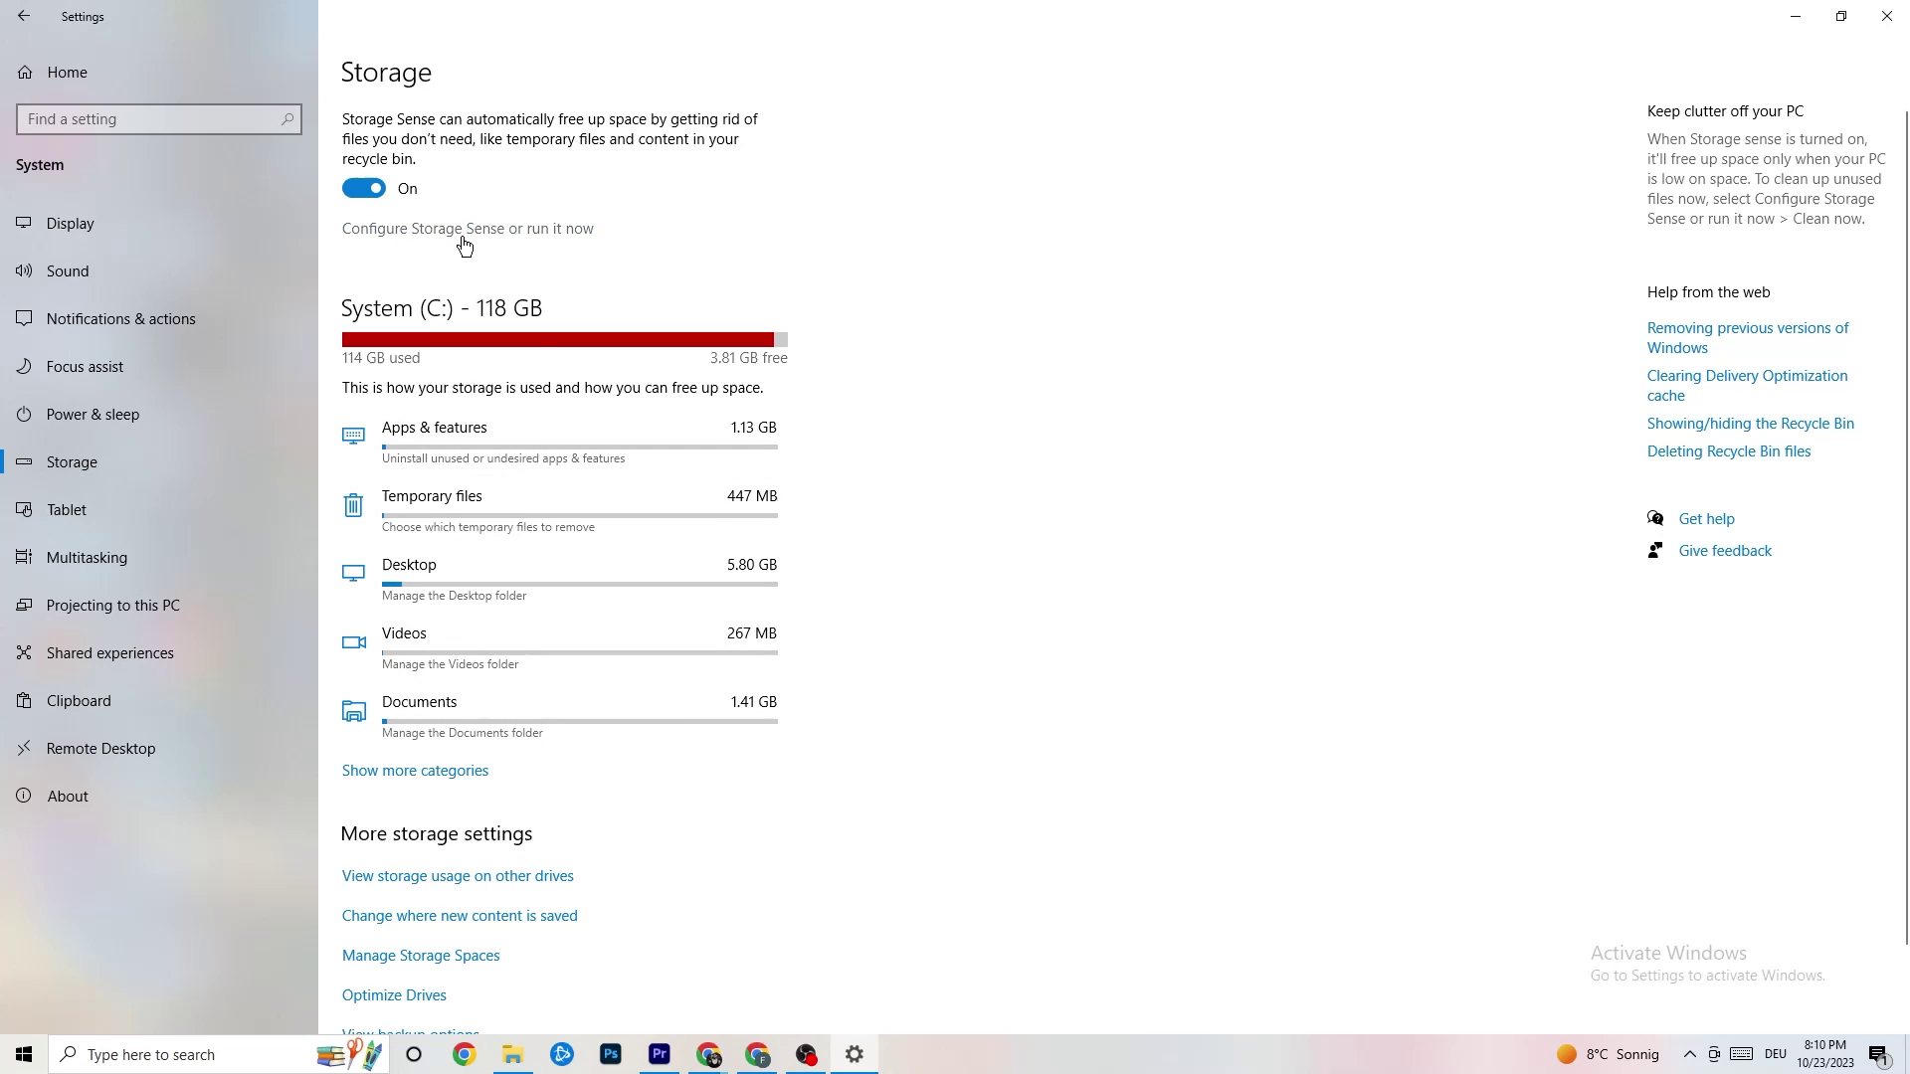
left_click(532, 230)
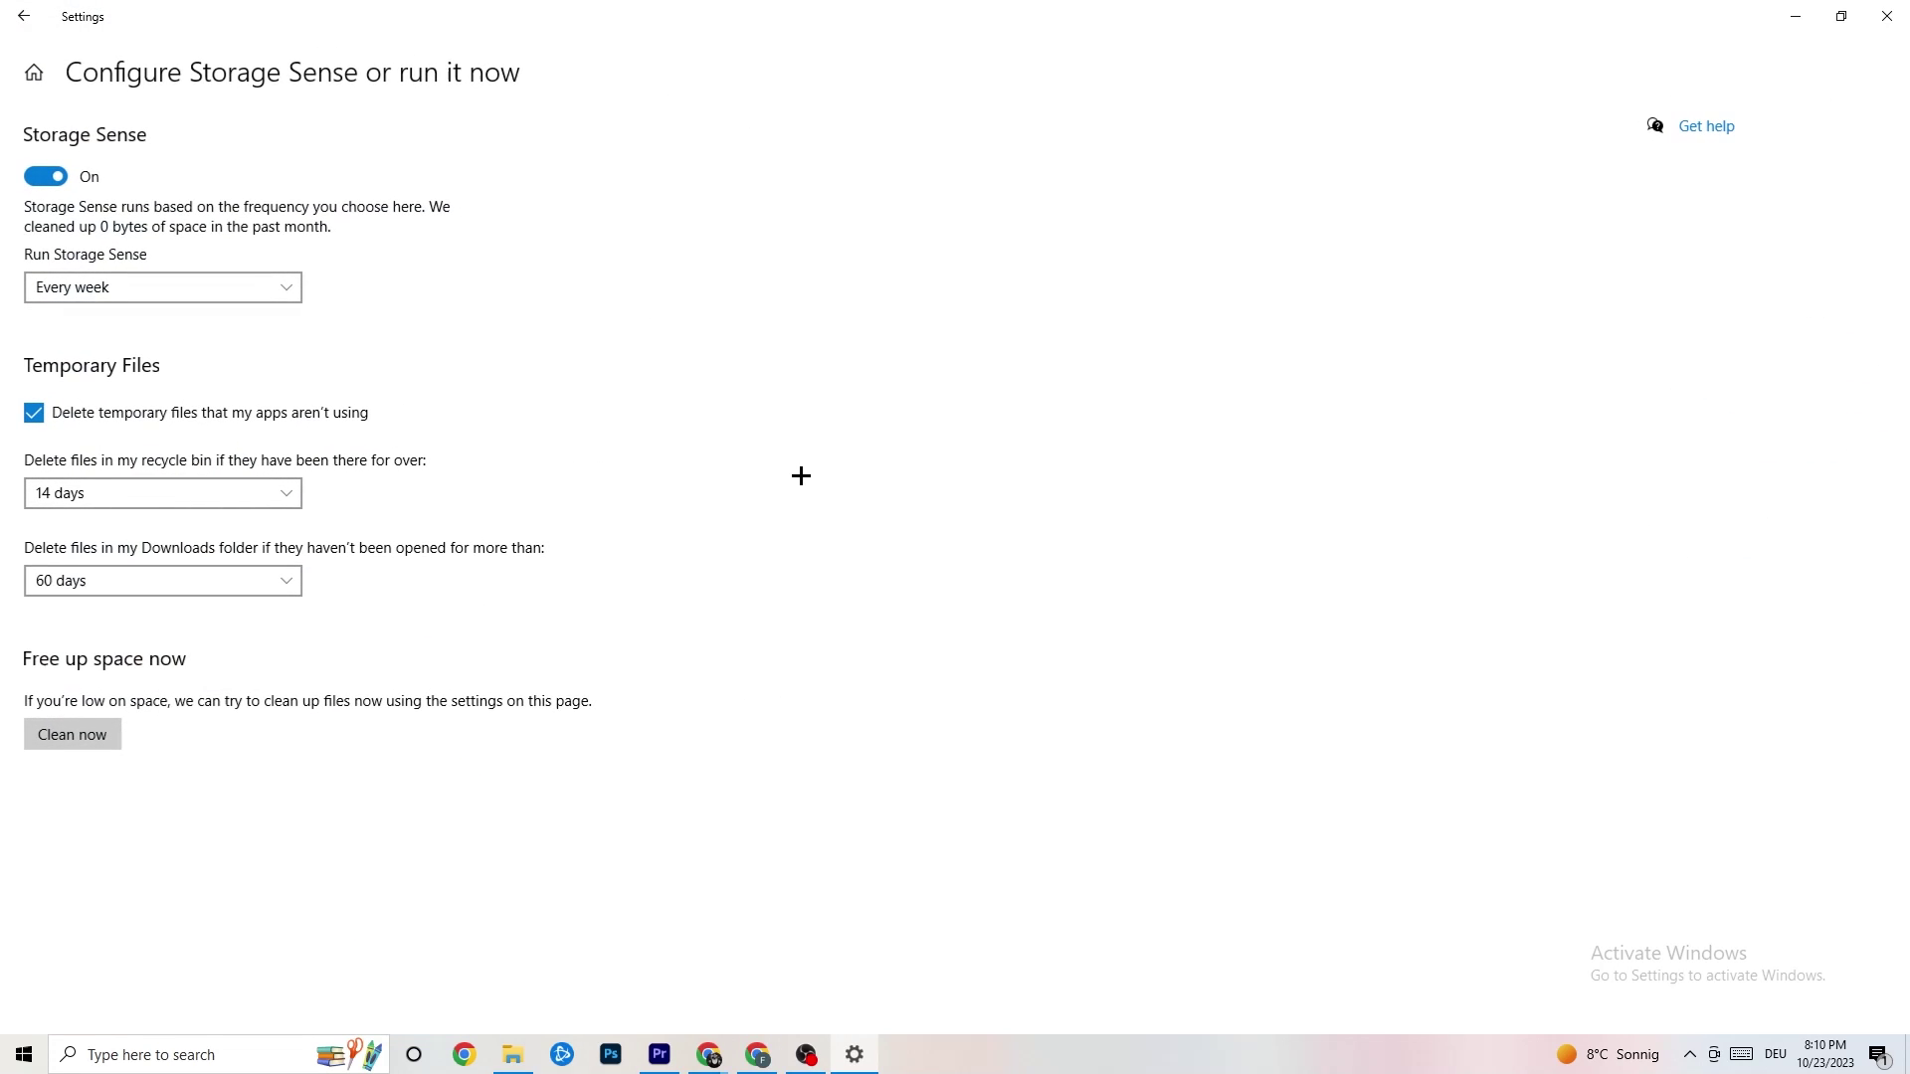
left_click(239, 286)
left_click(580, 283)
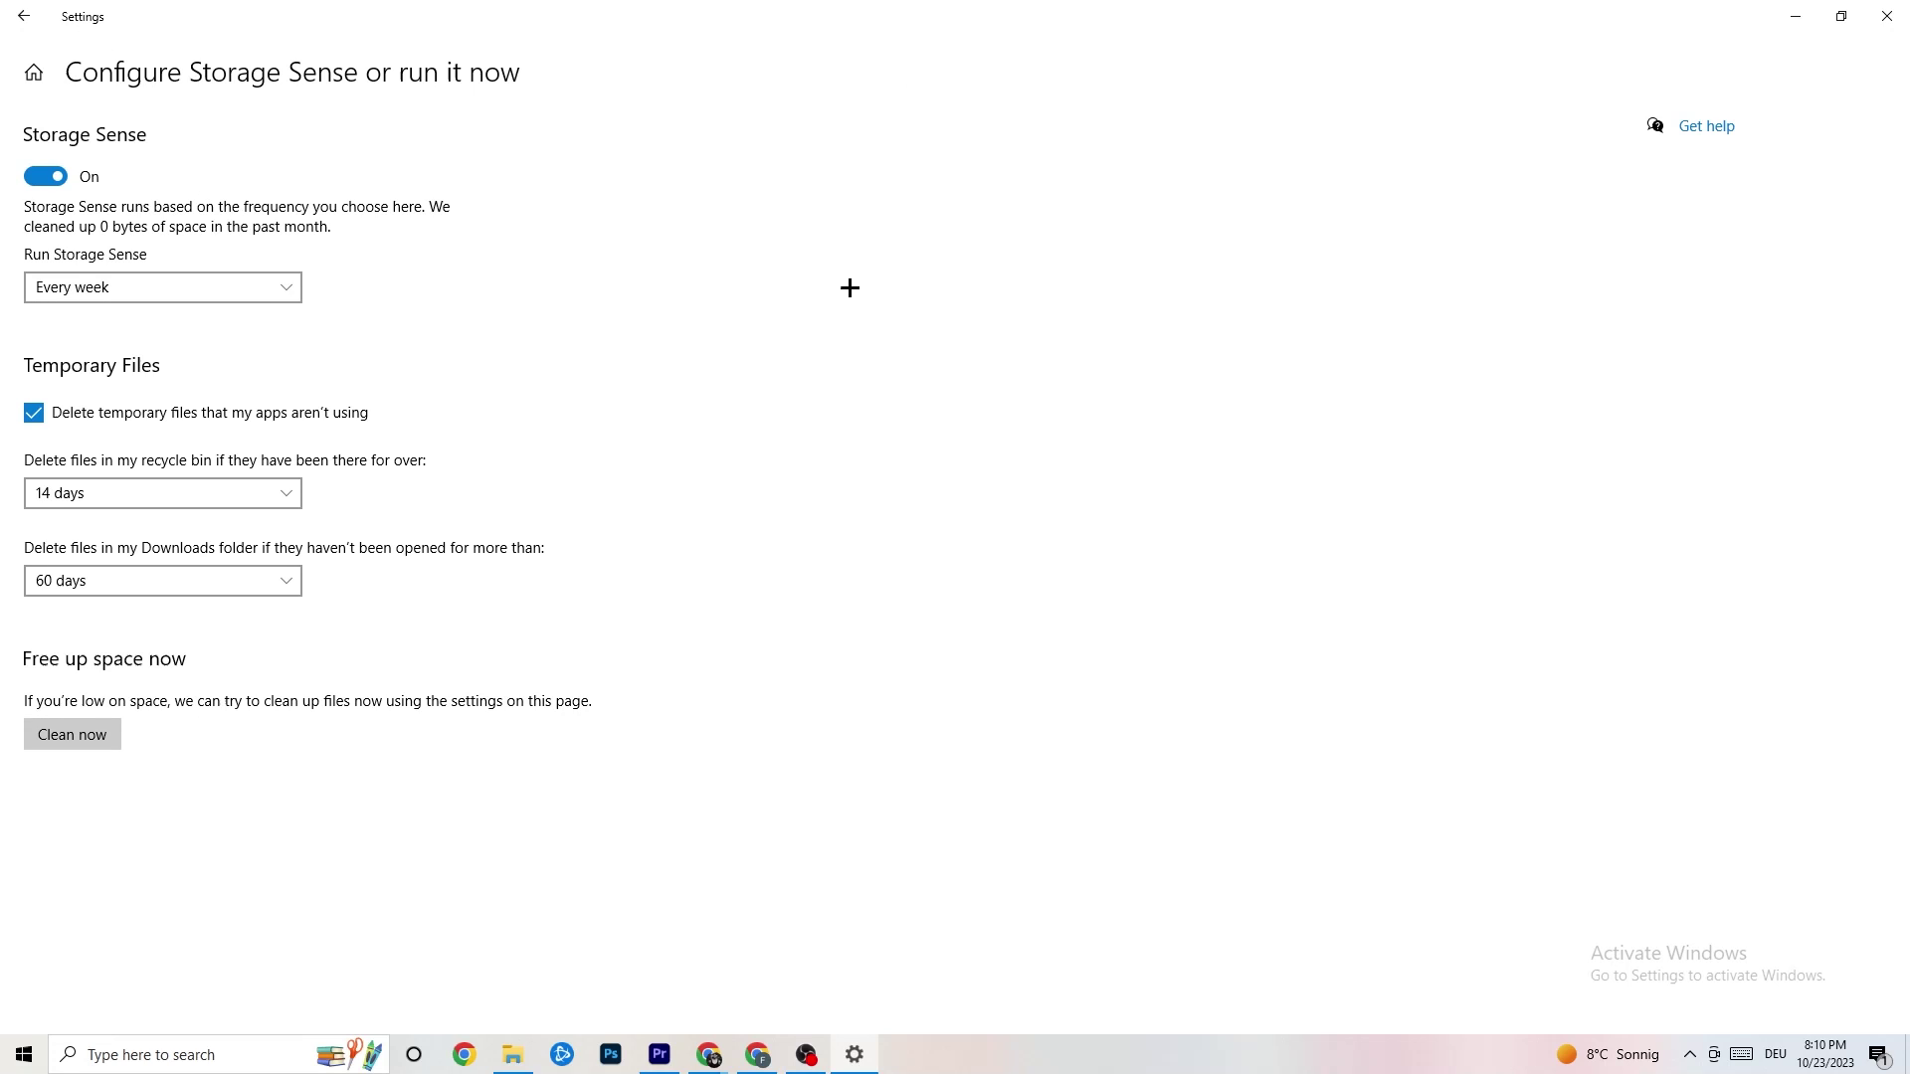
left_click(30, 21)
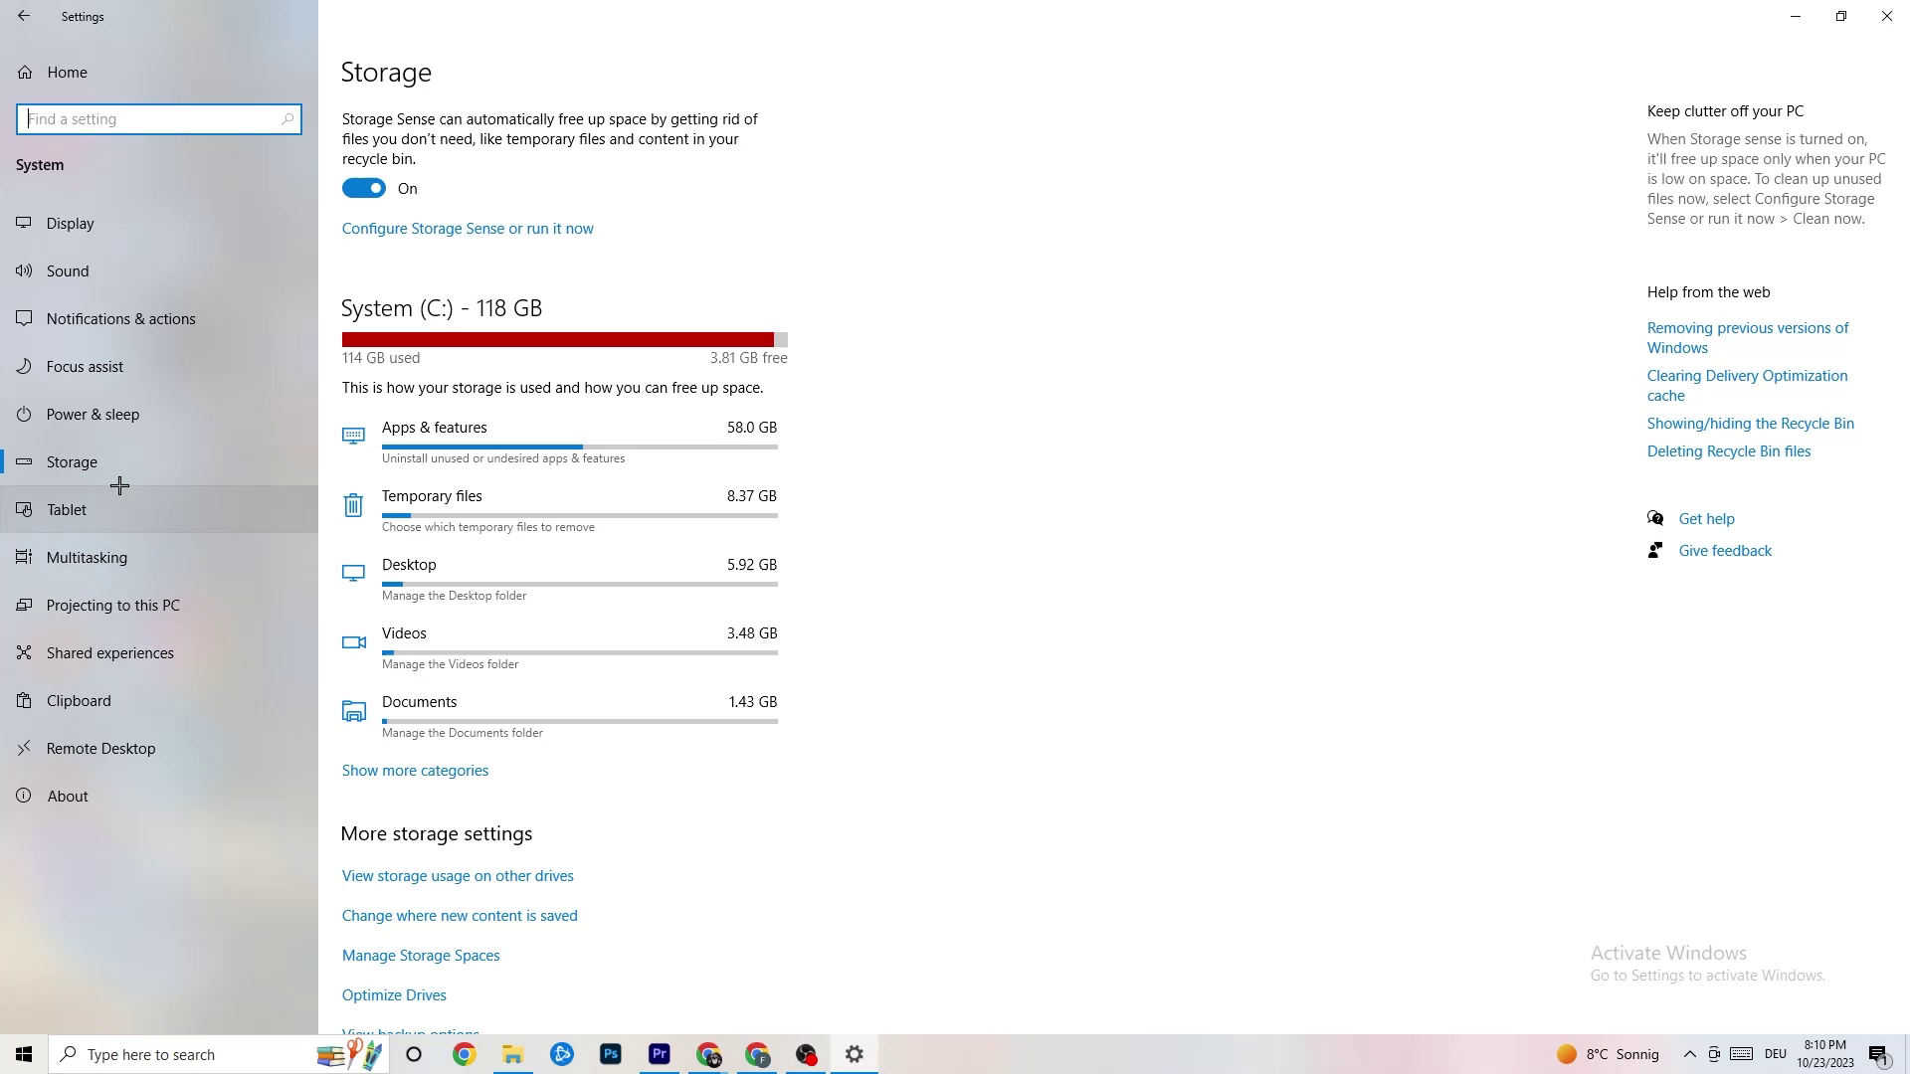
Step: Review the gaming settings for Xbox Game Bar, Captures and Game Mode
left_click(5, 8)
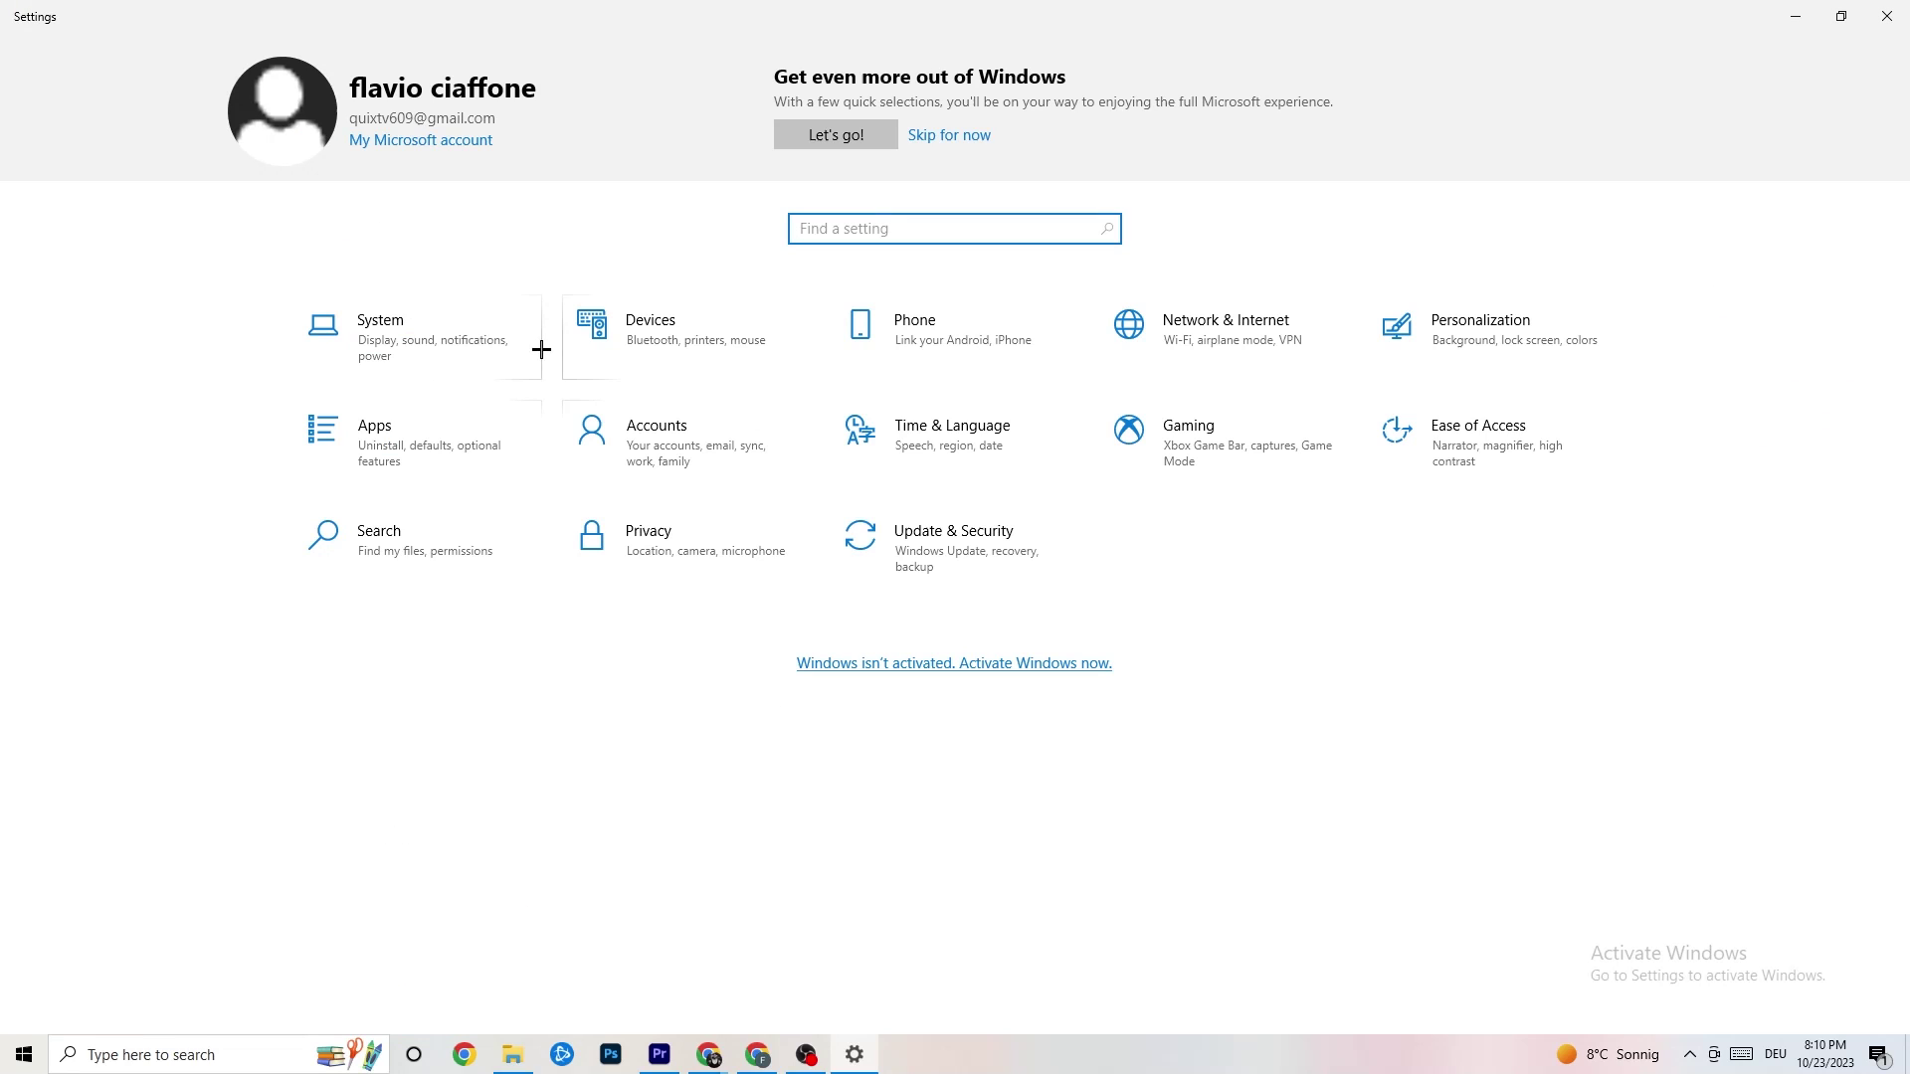
left_click(1244, 469)
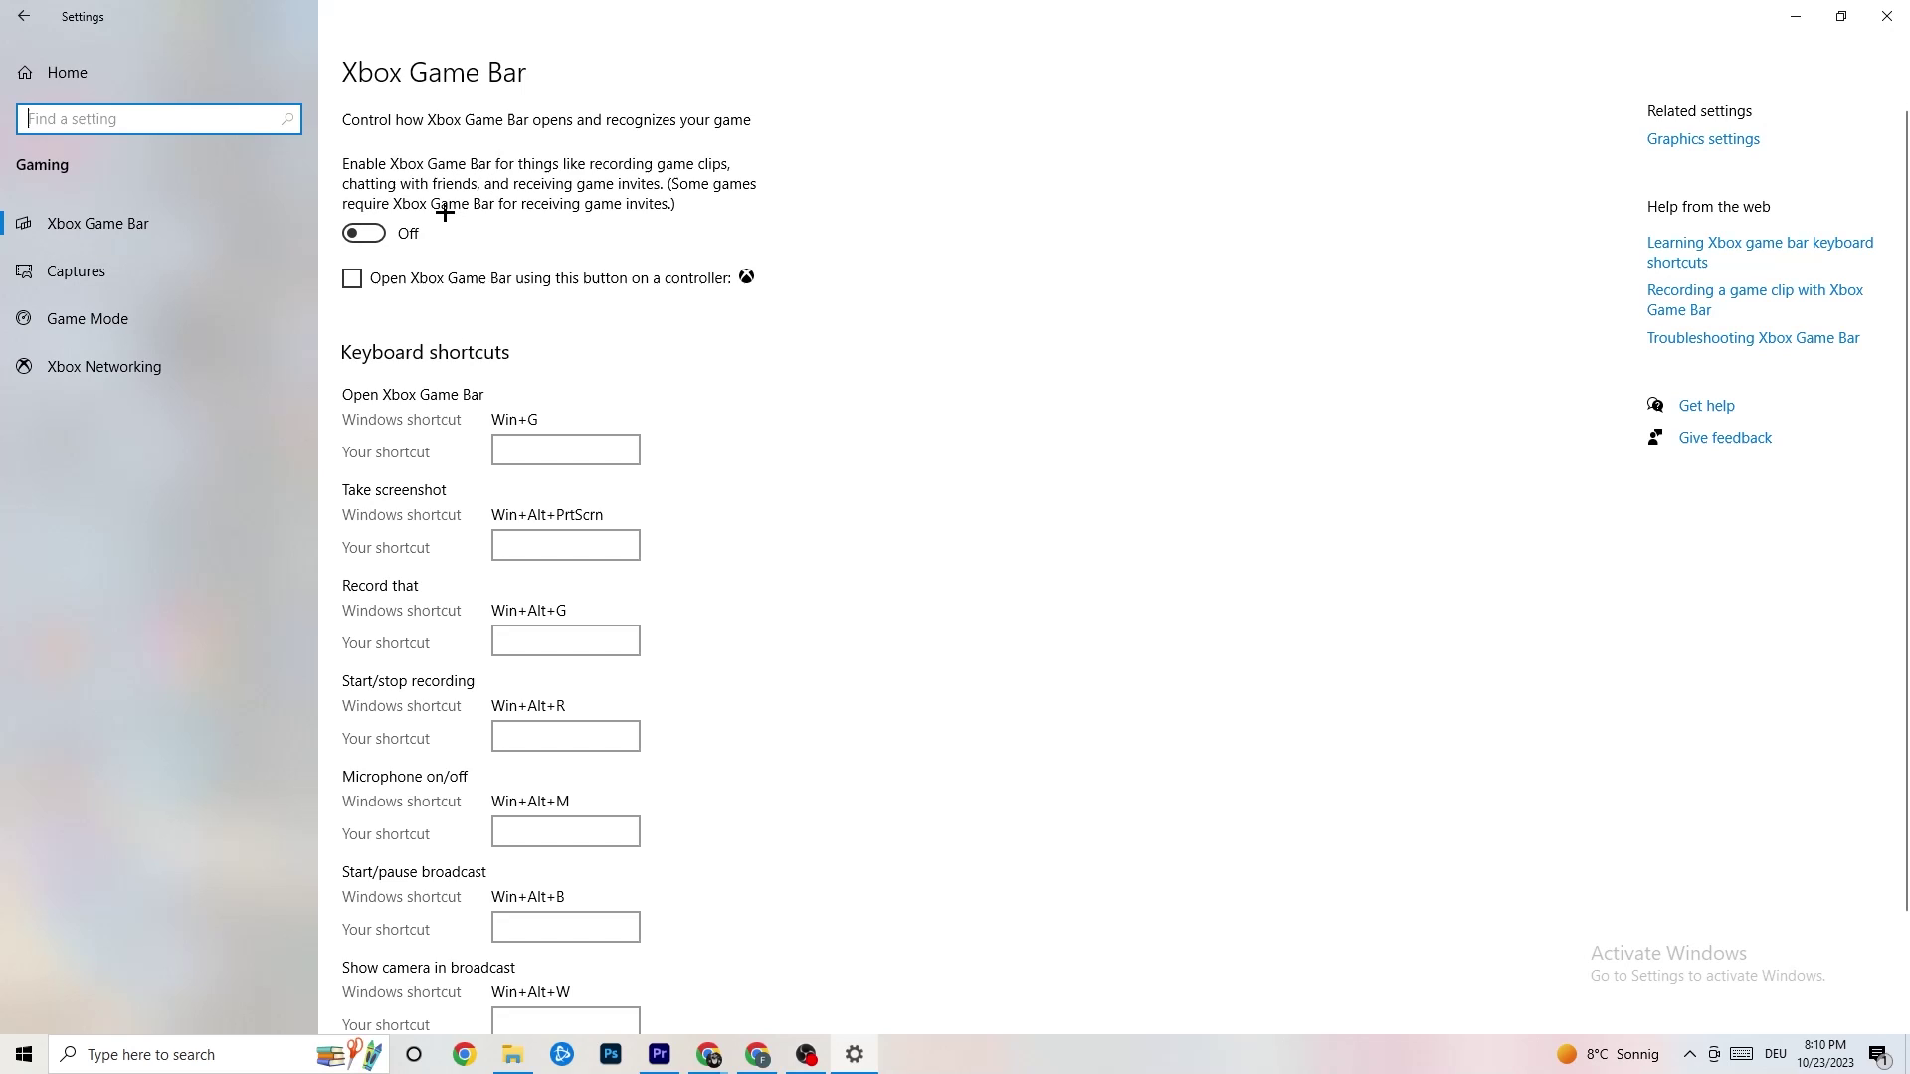
left_click(184, 272)
scroll(660, 425, "down", 3)
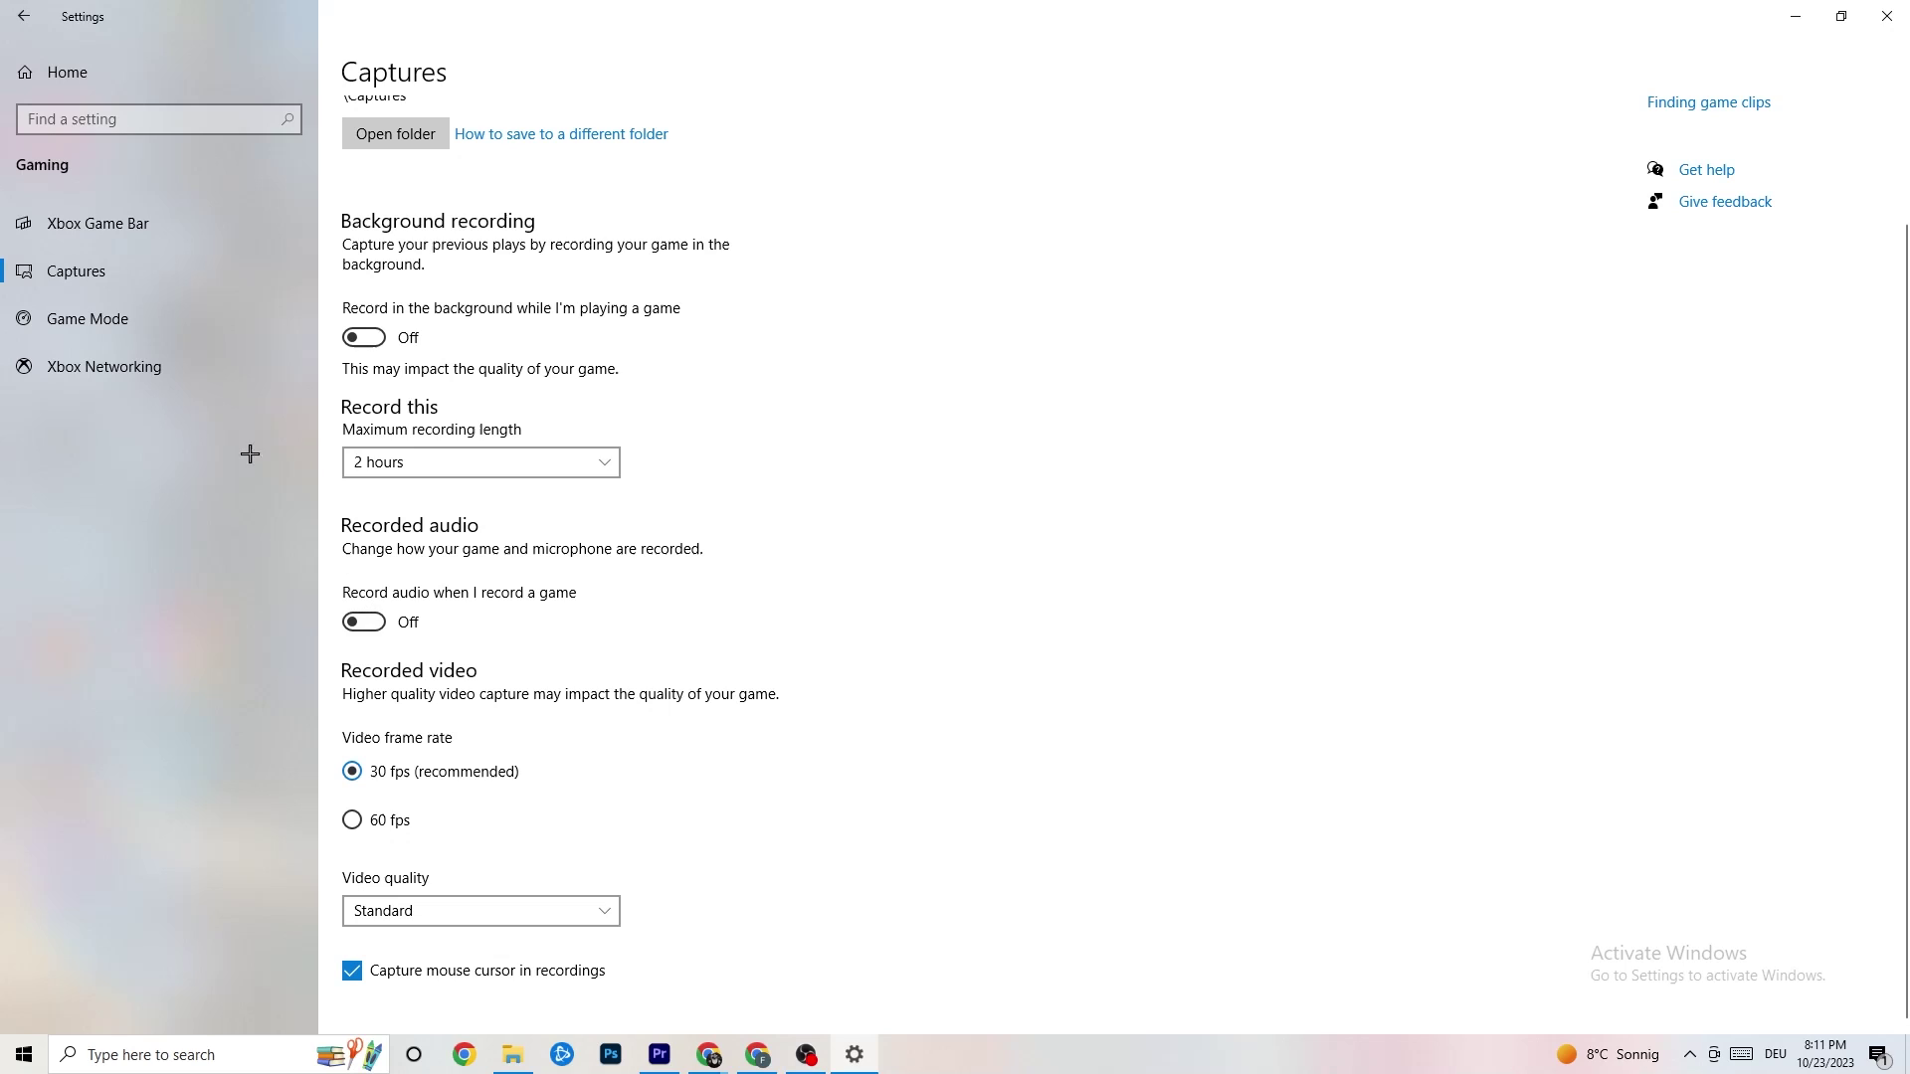
left_click(126, 313)
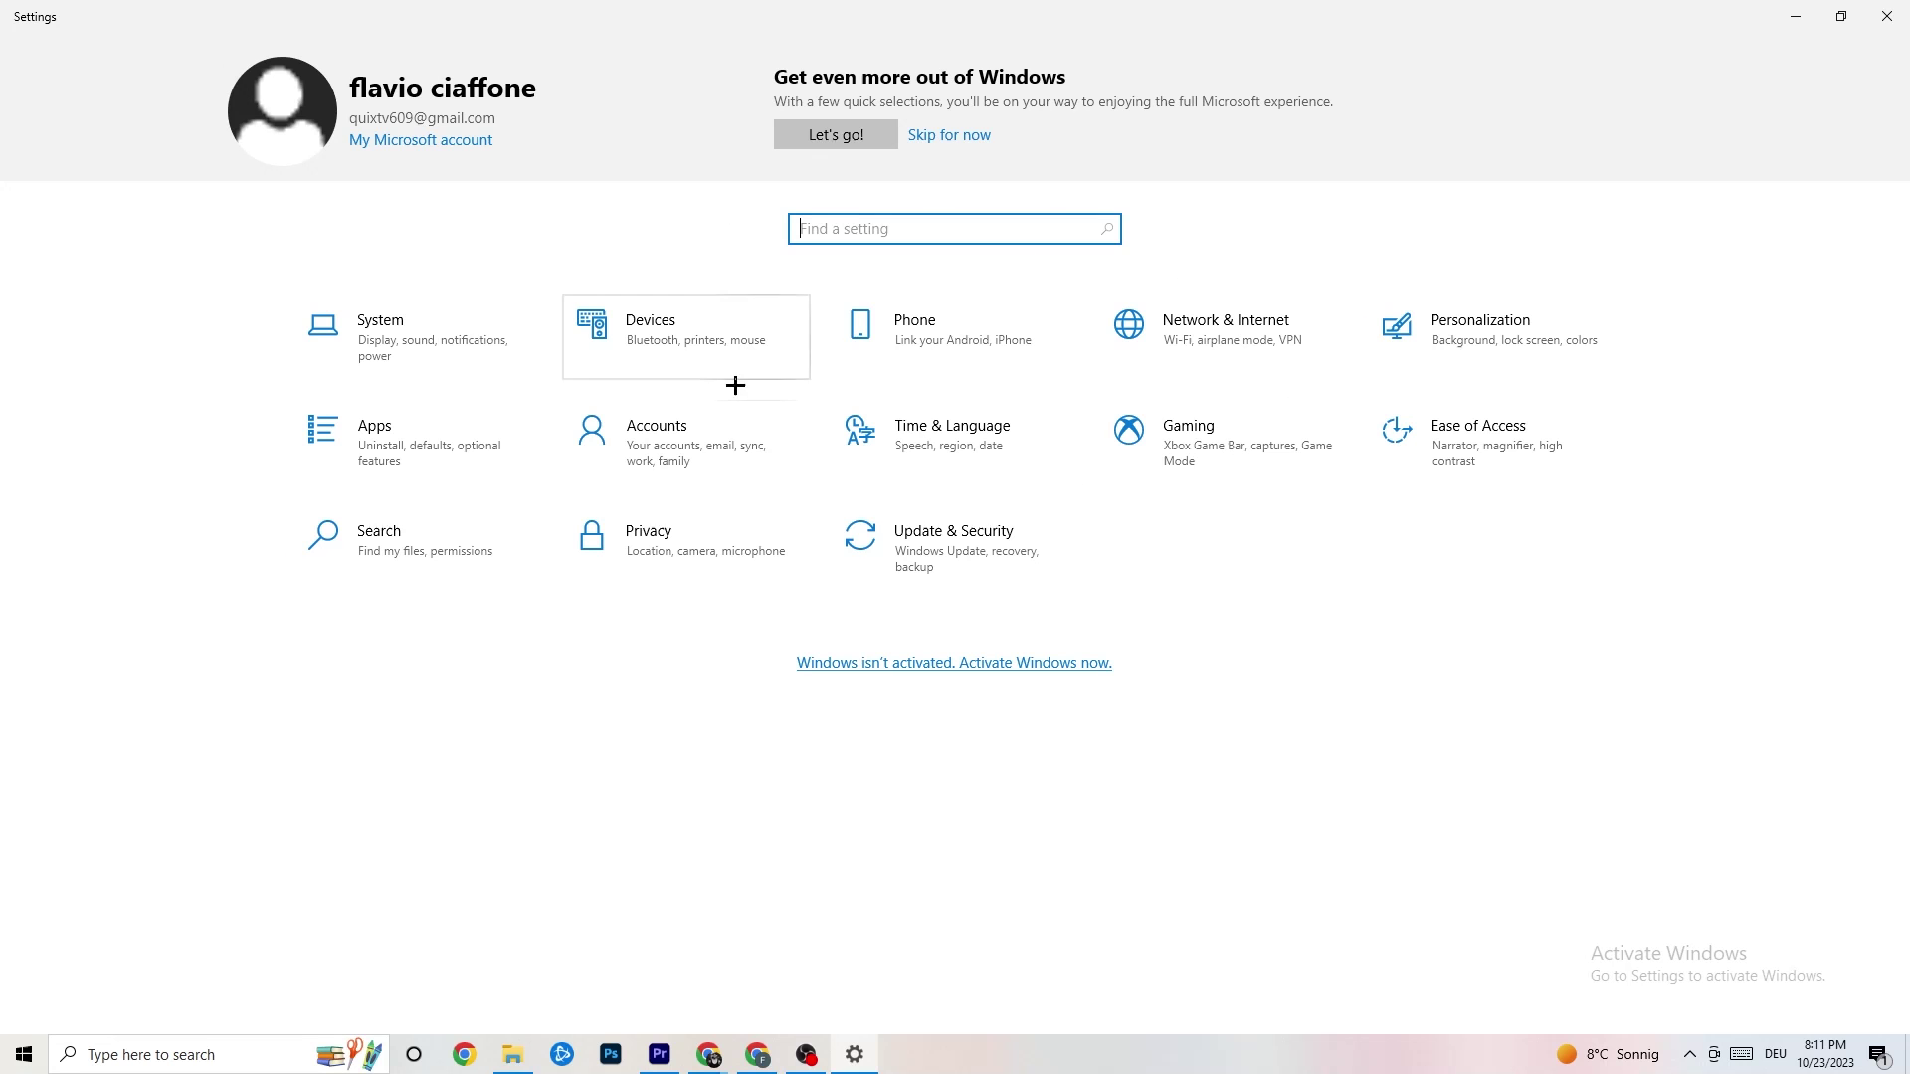
Step: Check the Windows Update status and the Troubleshoot page under Update & Security, and close Settings
left_click(969, 538)
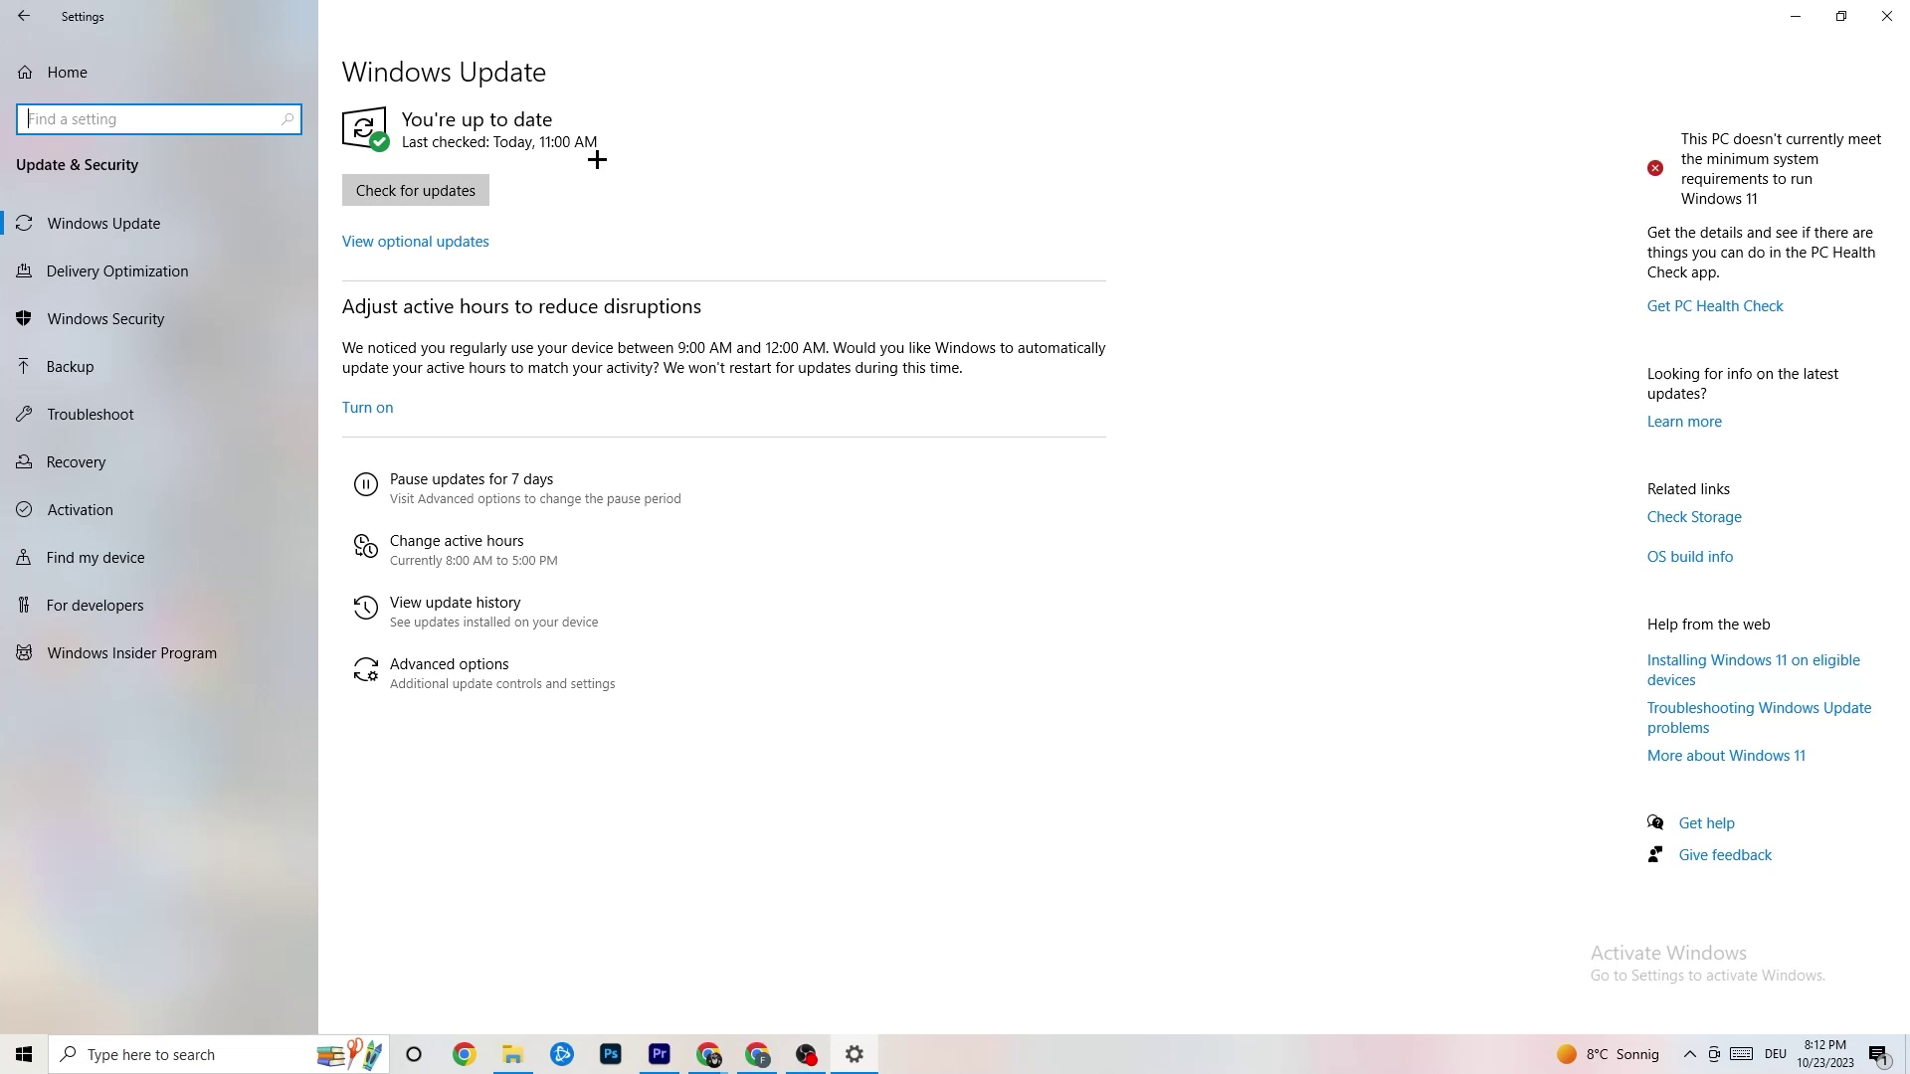
left_click(149, 217)
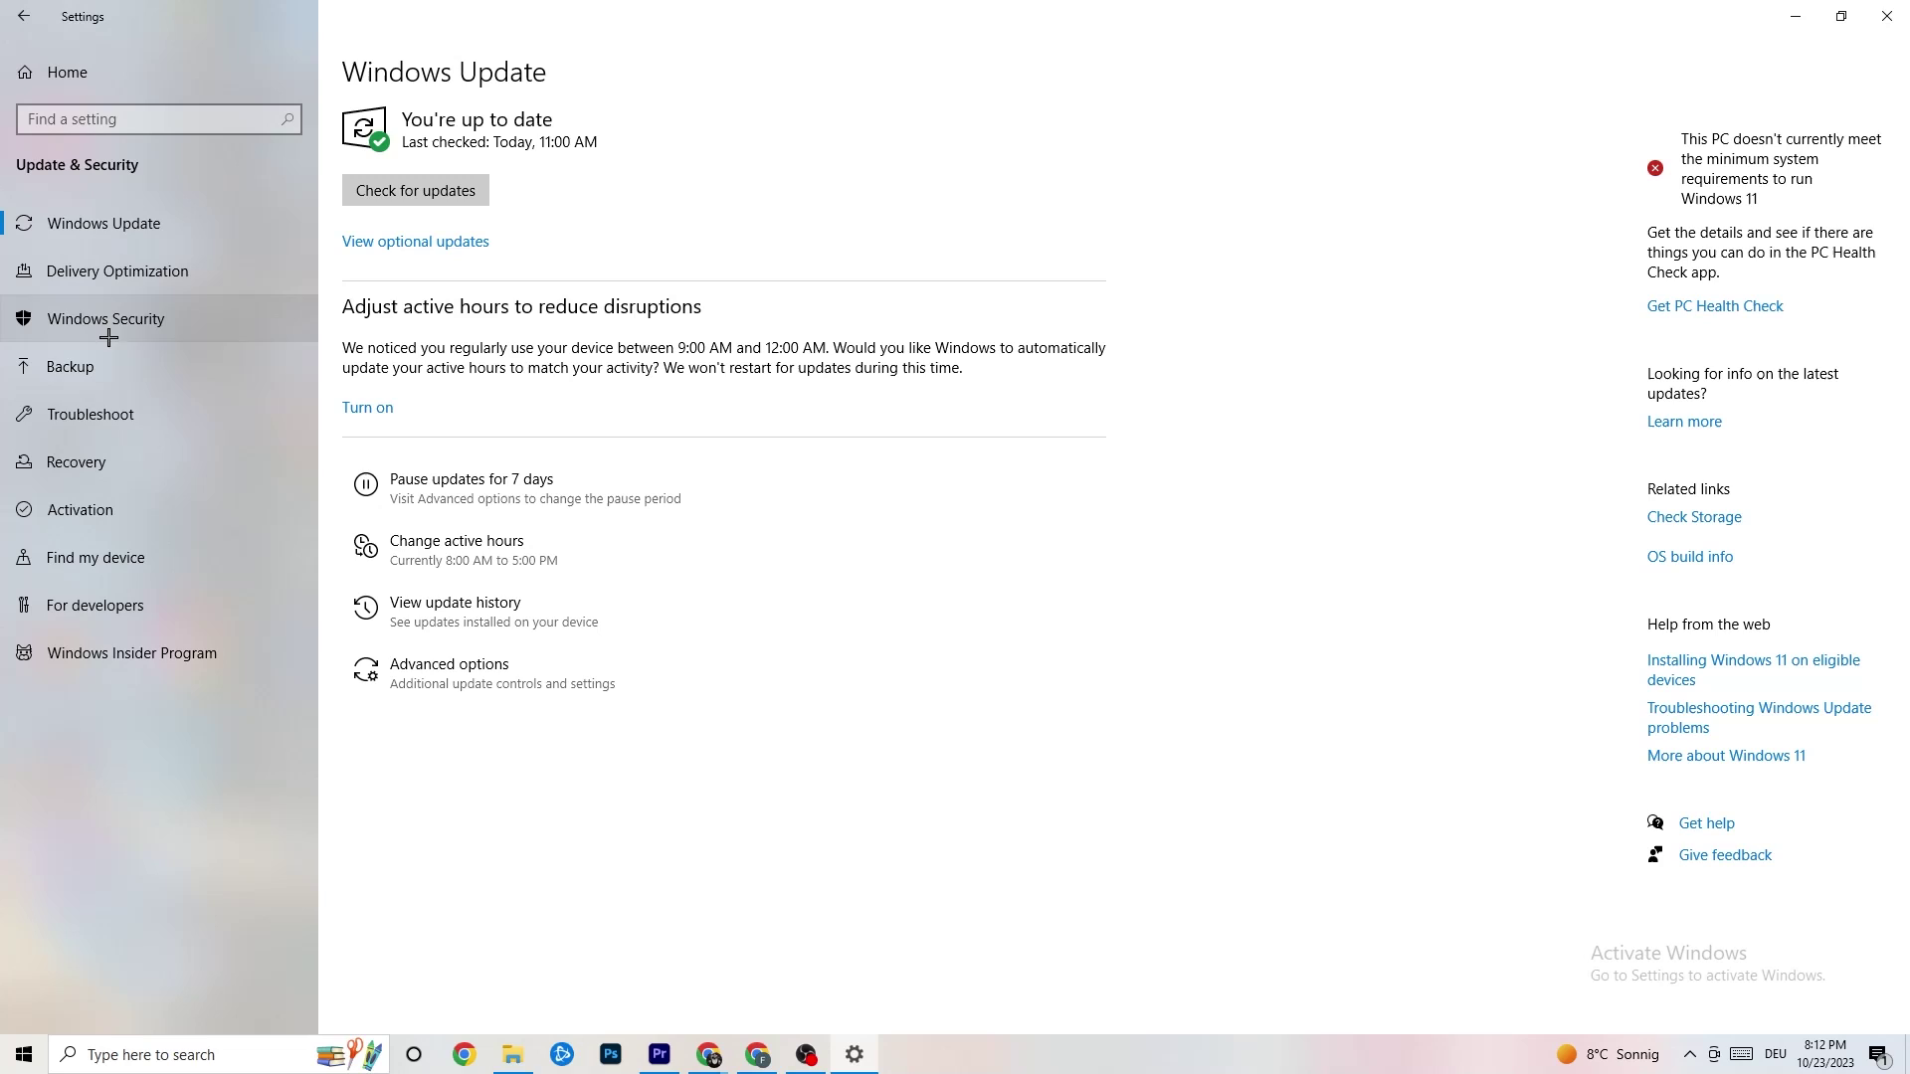
left_click(106, 400)
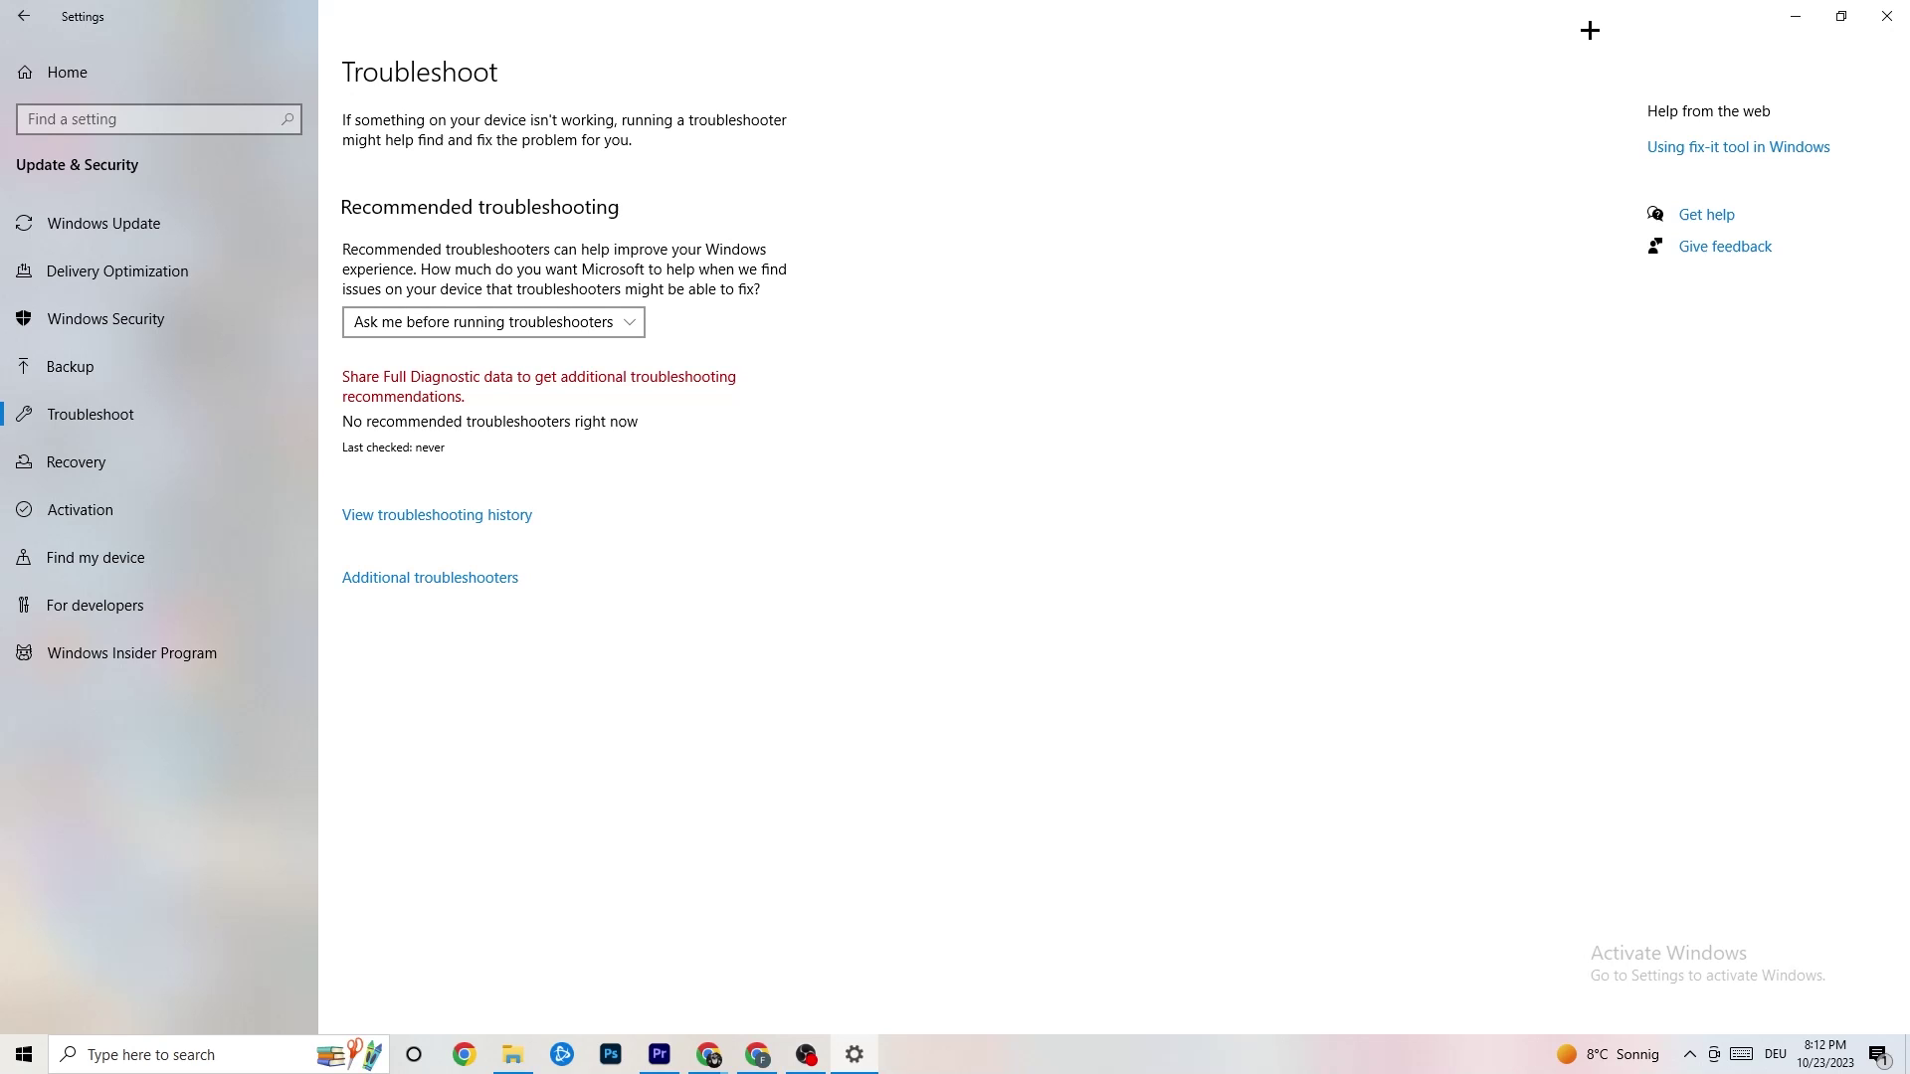
left_click(1892, 8)
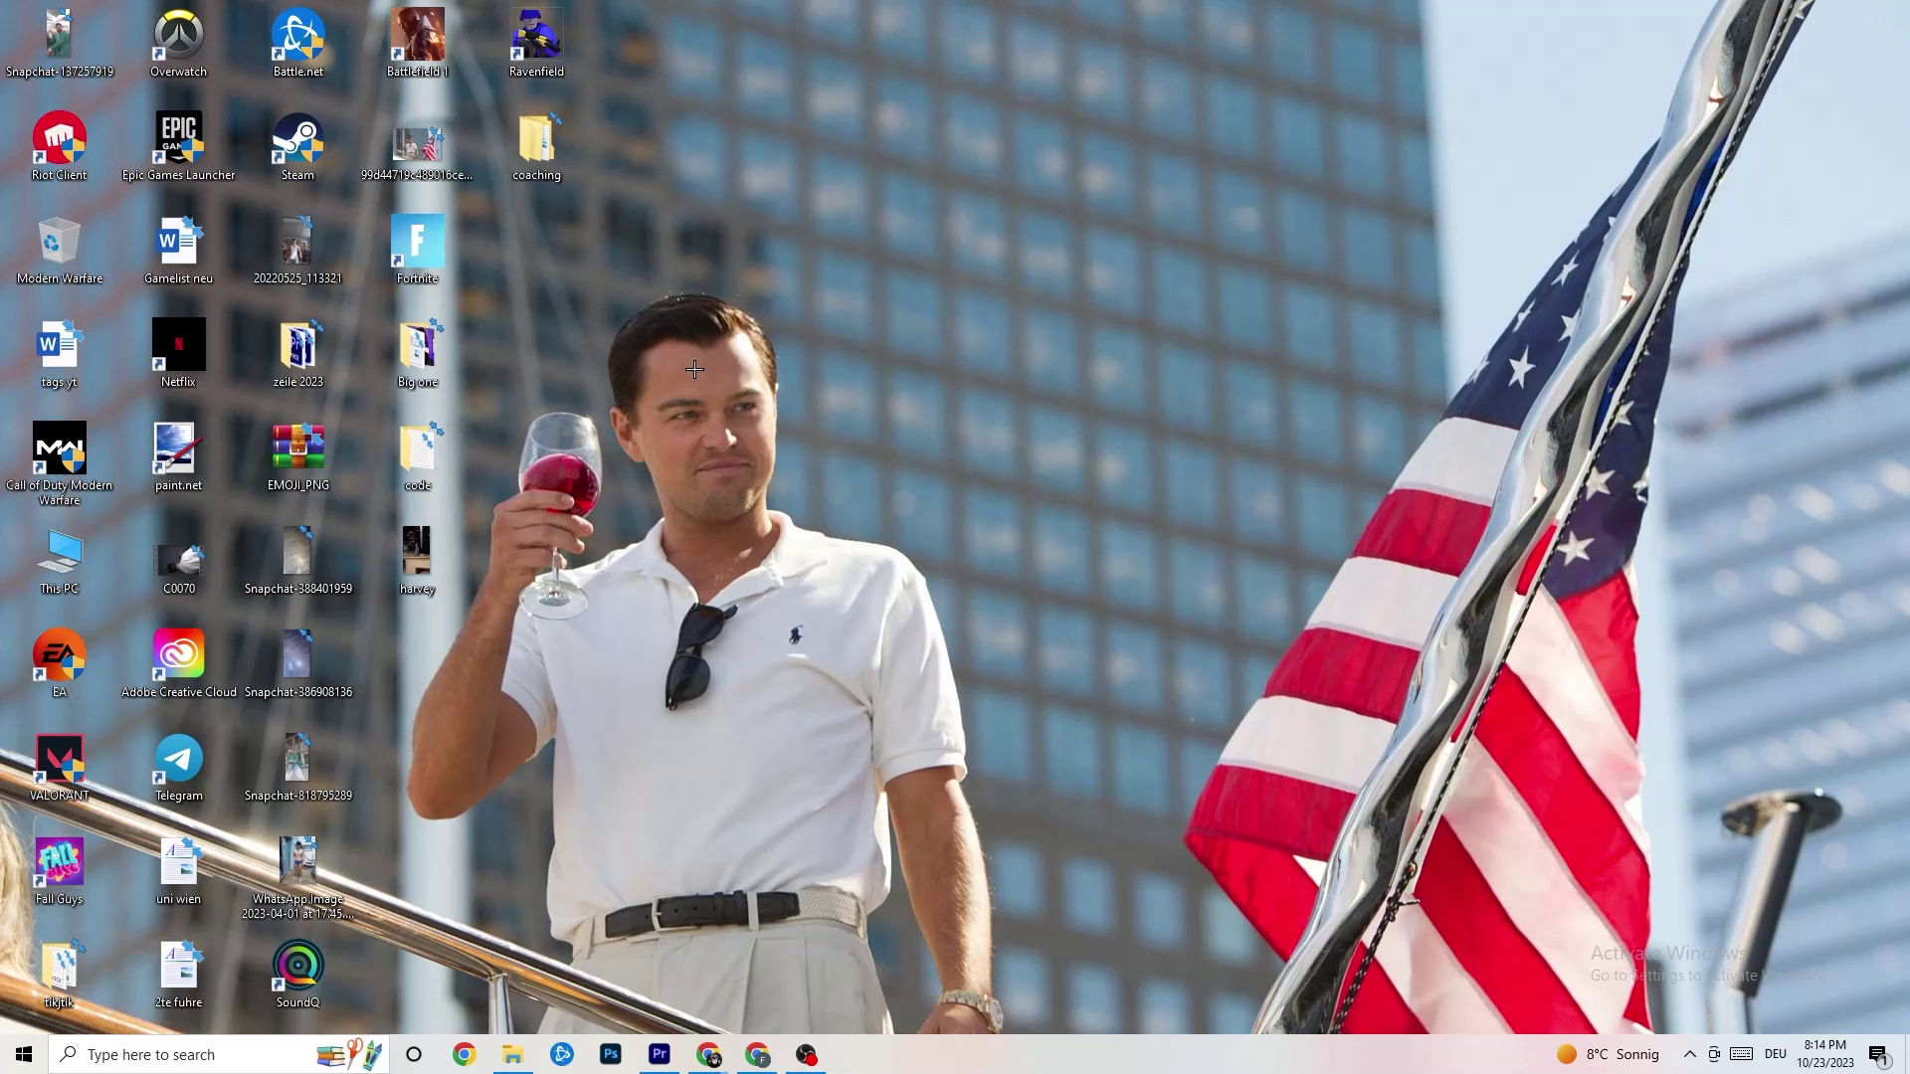
Step: Open NVIDIA Control Panel from the desktop and examine the image settings preview options, including the performance and quality preference
right_click(854, 257)
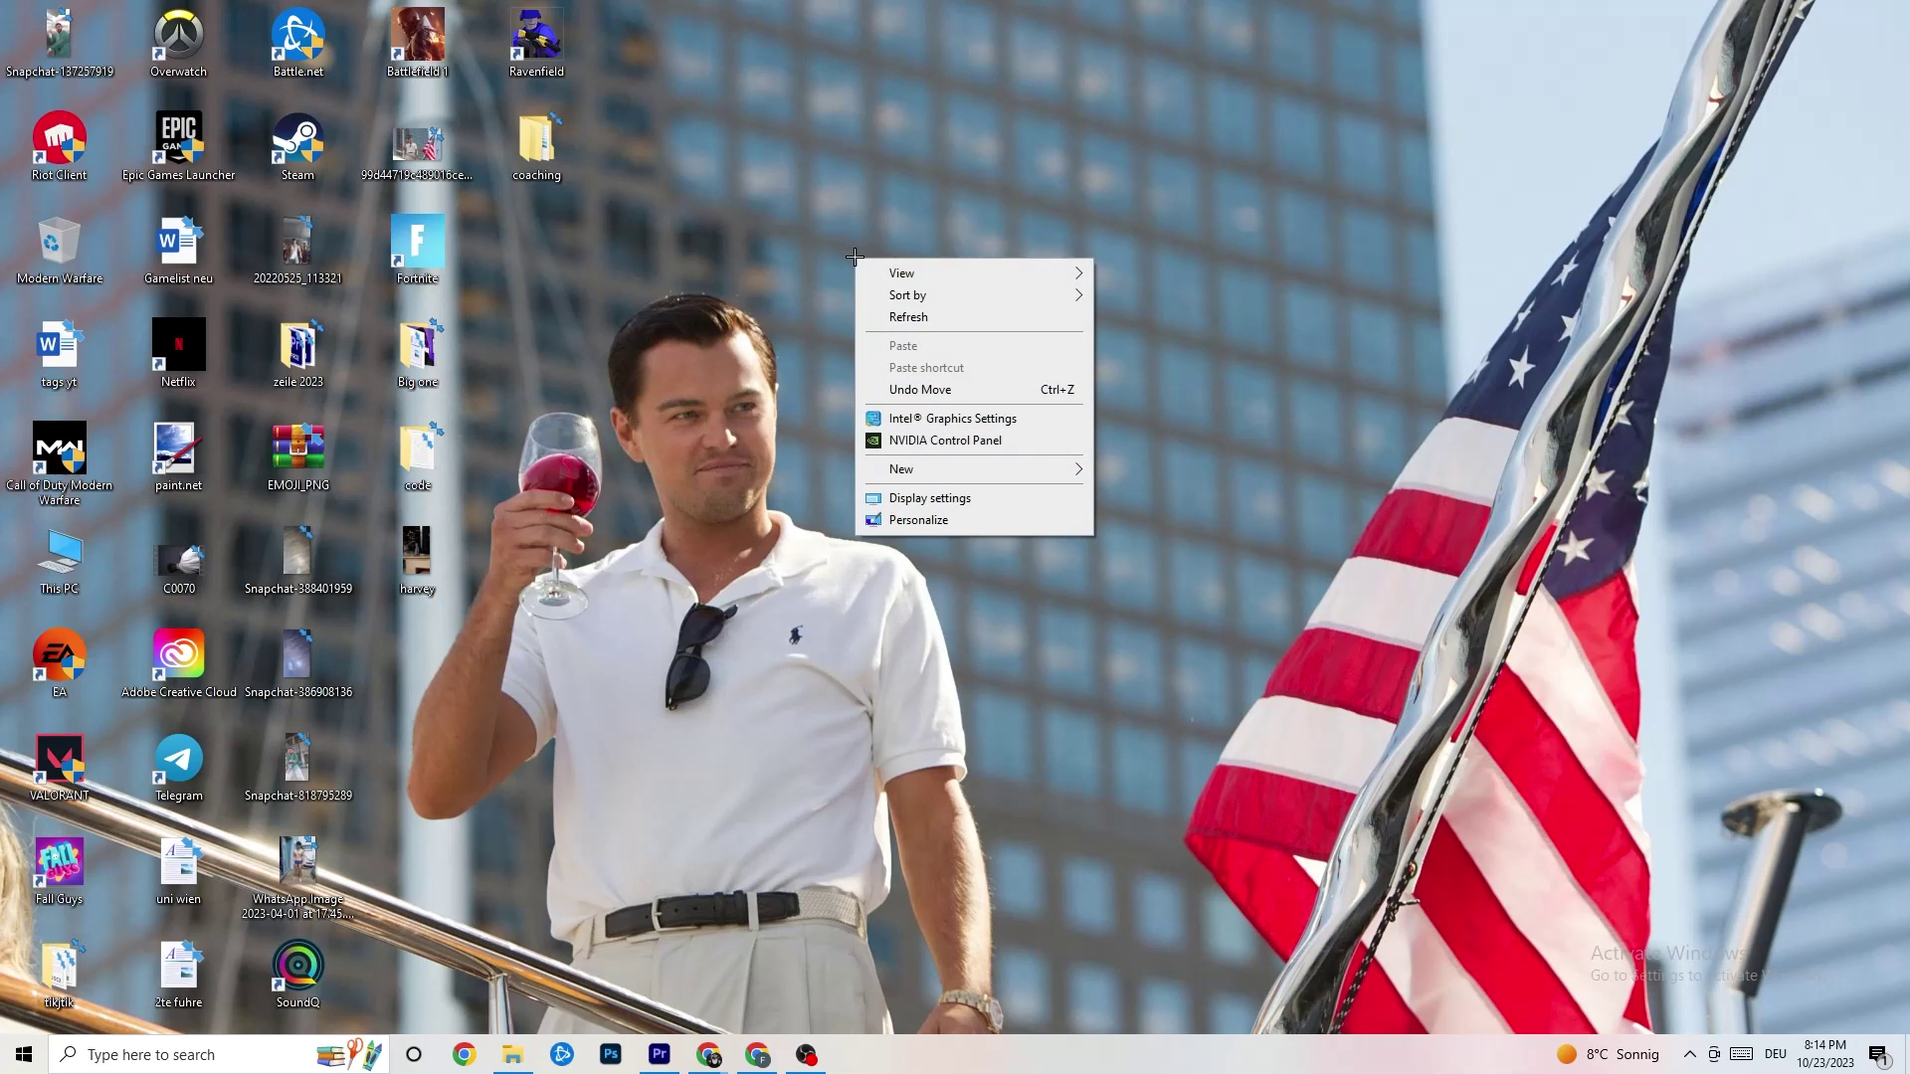
left_click(924, 441)
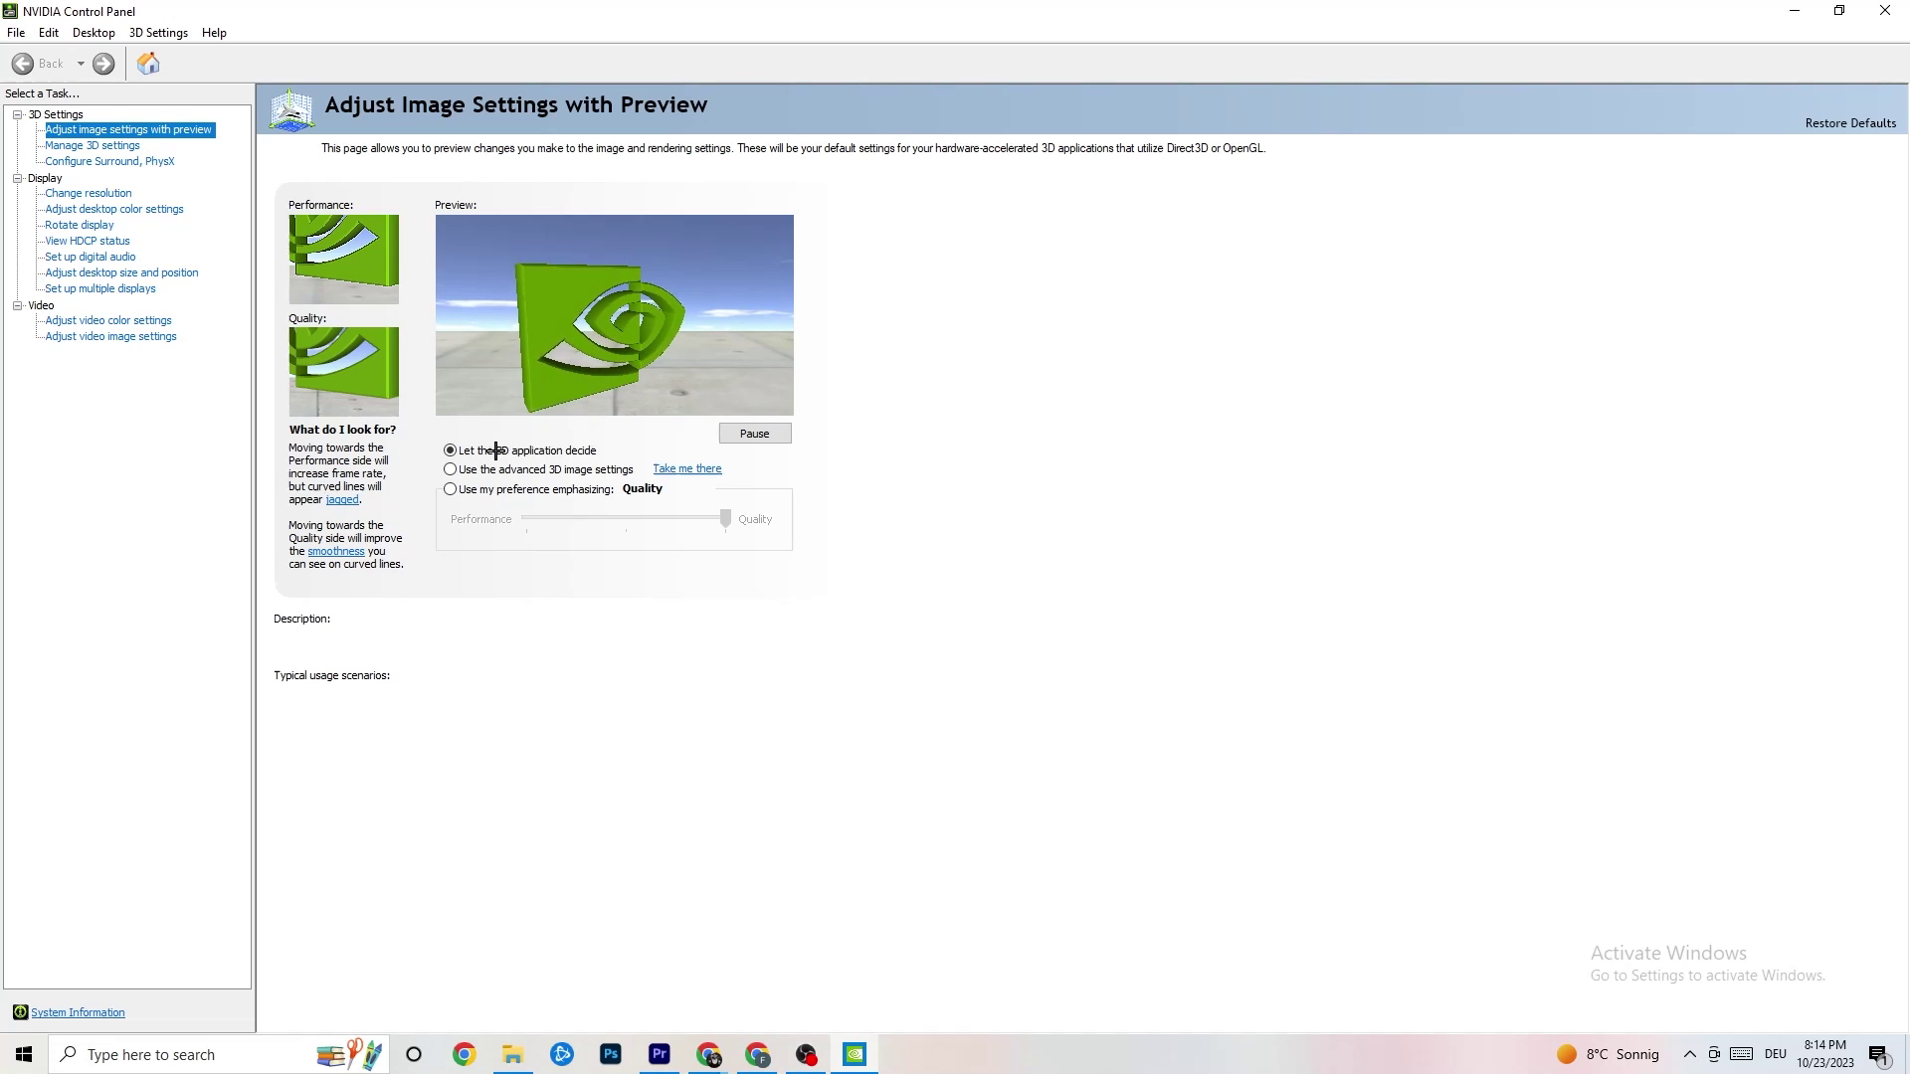
mouse_move(526, 459)
mouse_move(626, 515)
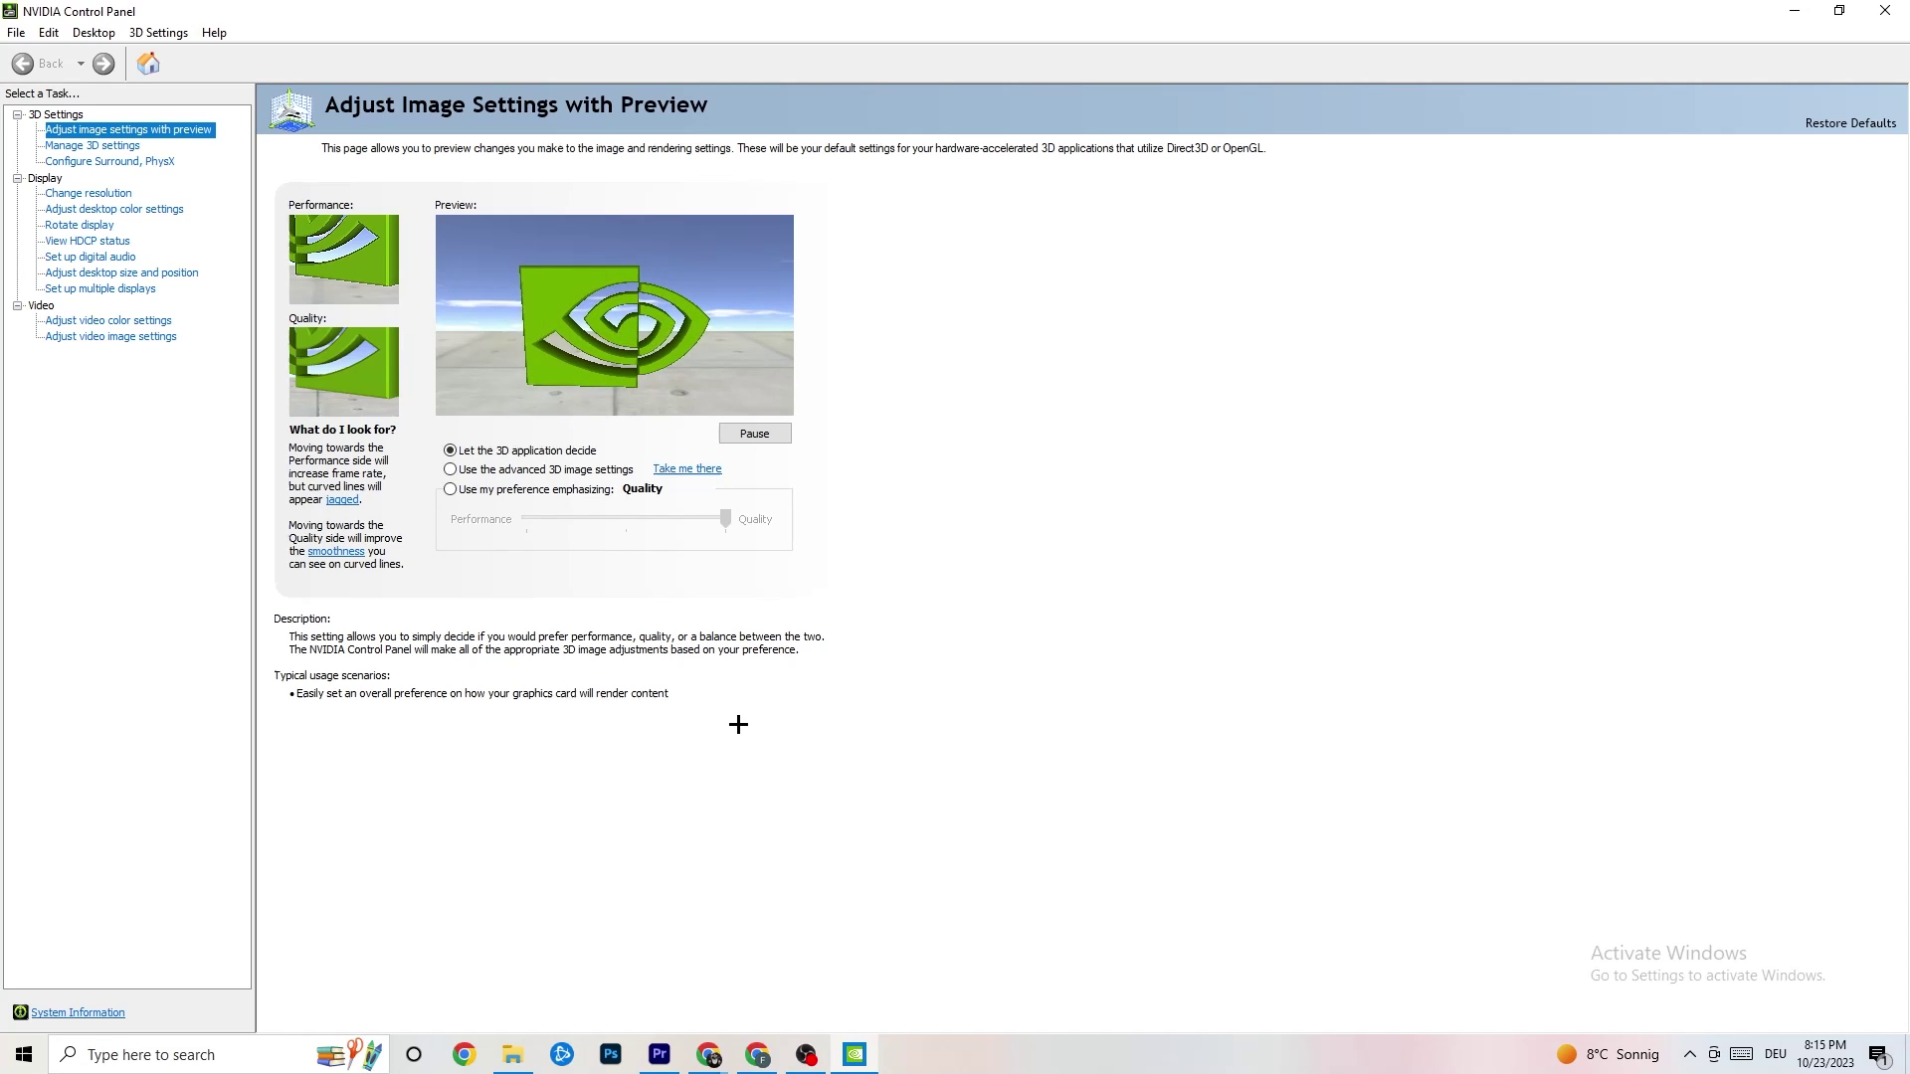
Step: Examine the resolution list and refresh rate on NVIDIA's Change Resolution page, and close the control panel
left_click(80, 195)
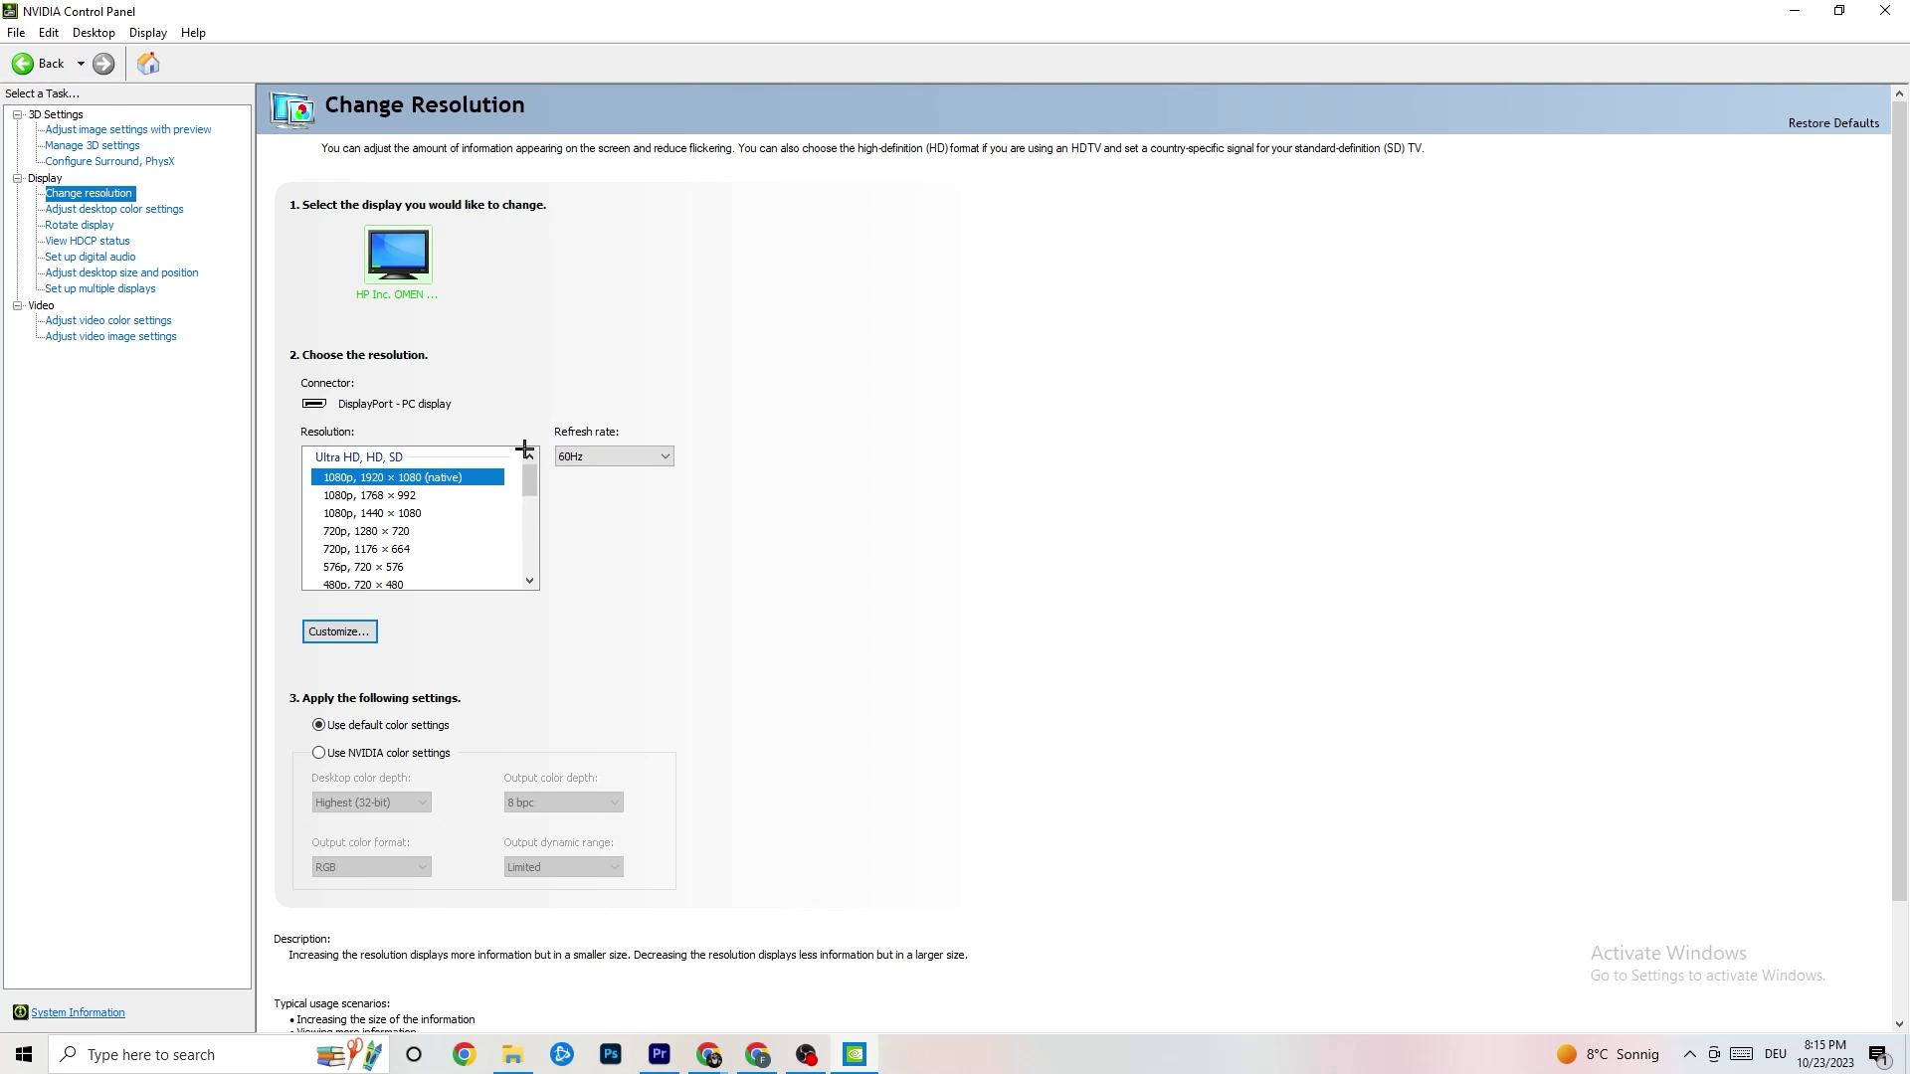
left_click_drag(530, 484, 529, 460)
key("alt+F4")
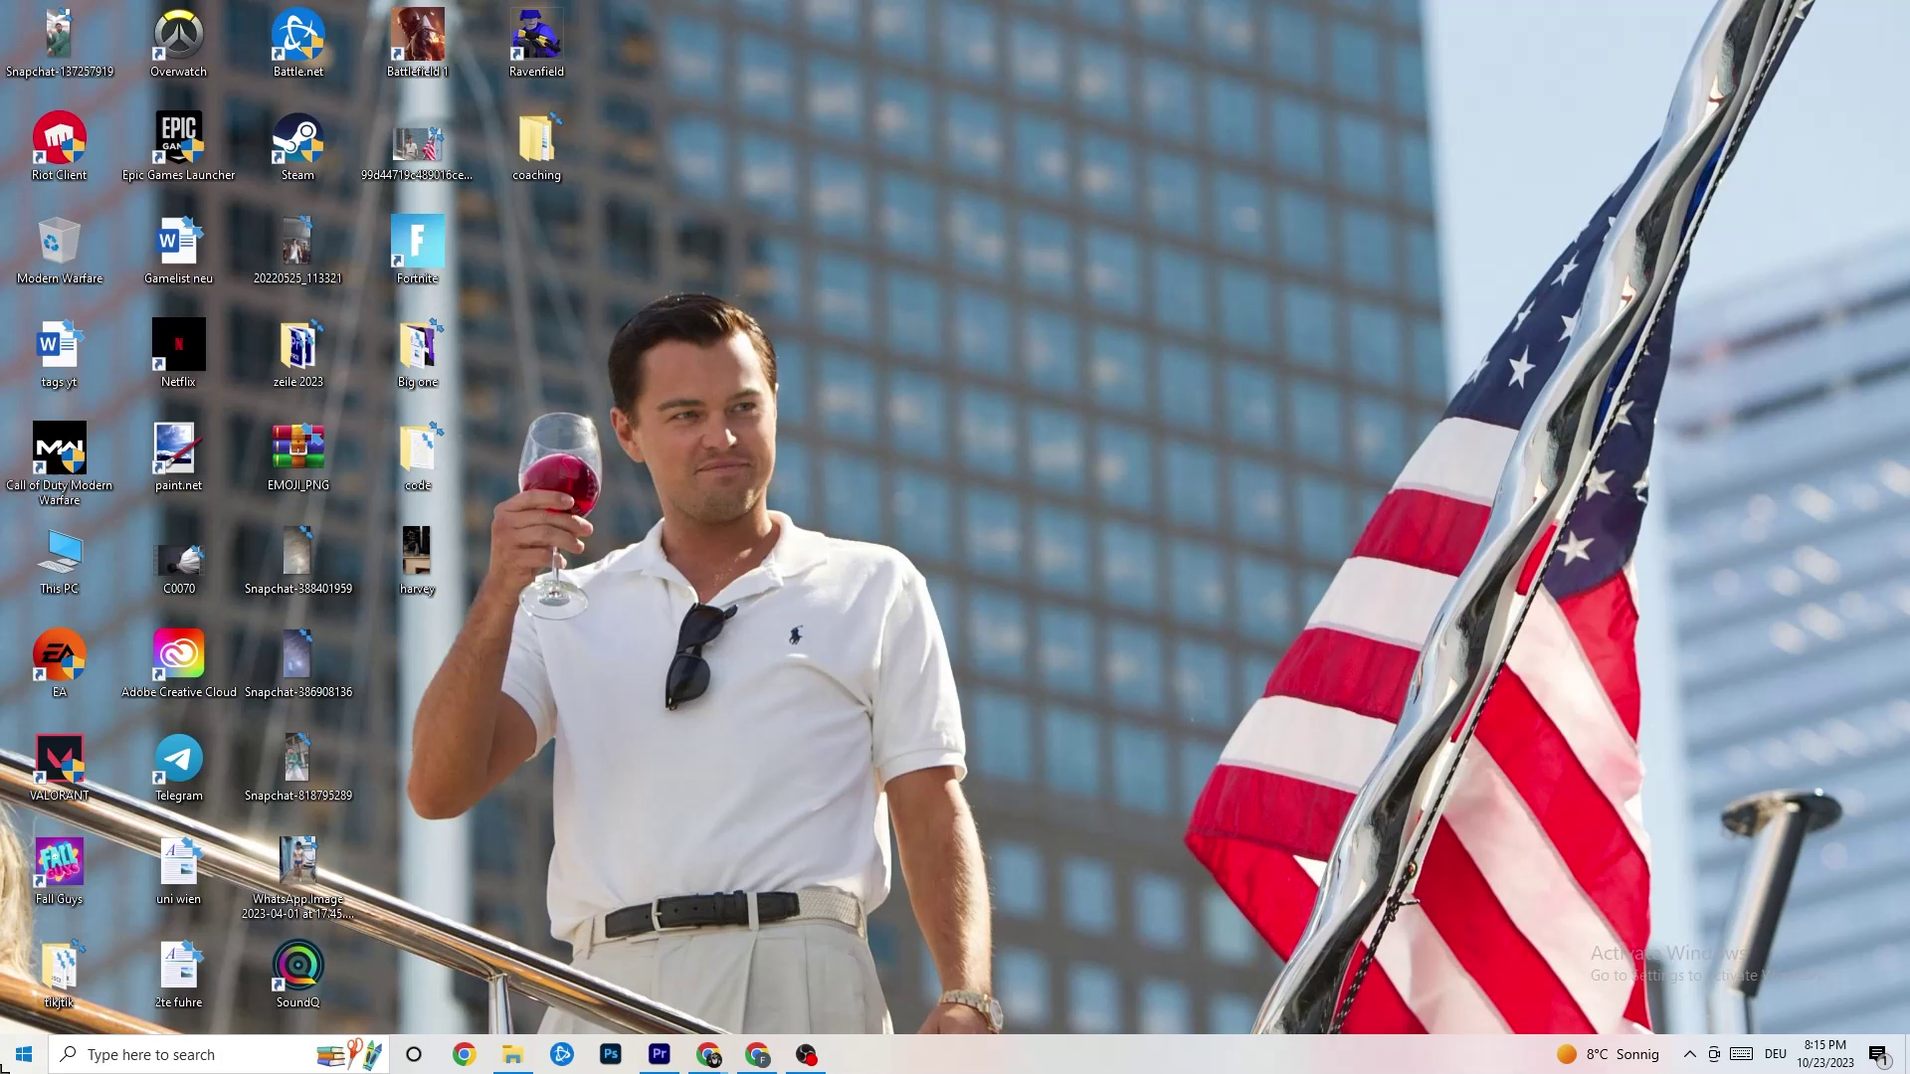
Step: Bring up the computer's power options and dismiss them without choosing any
left_click(24, 1054)
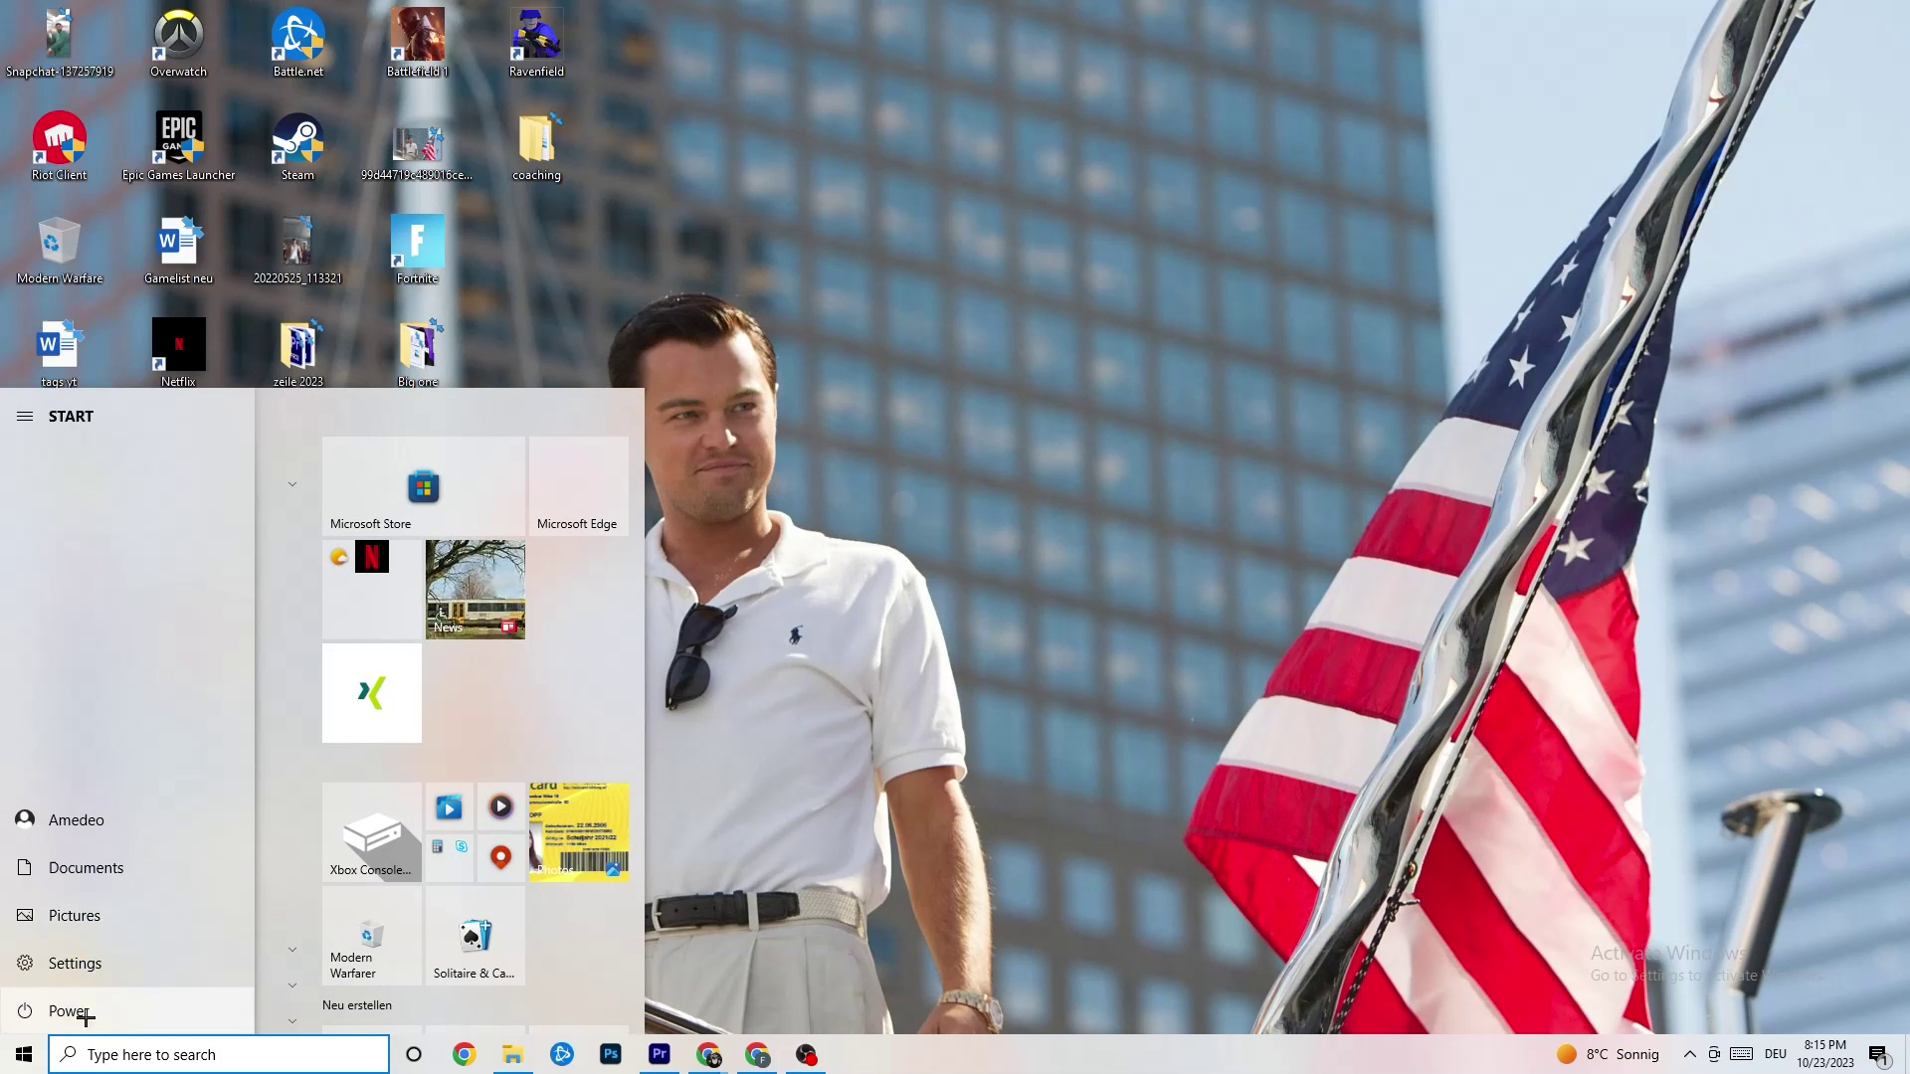
left_click(55, 1011)
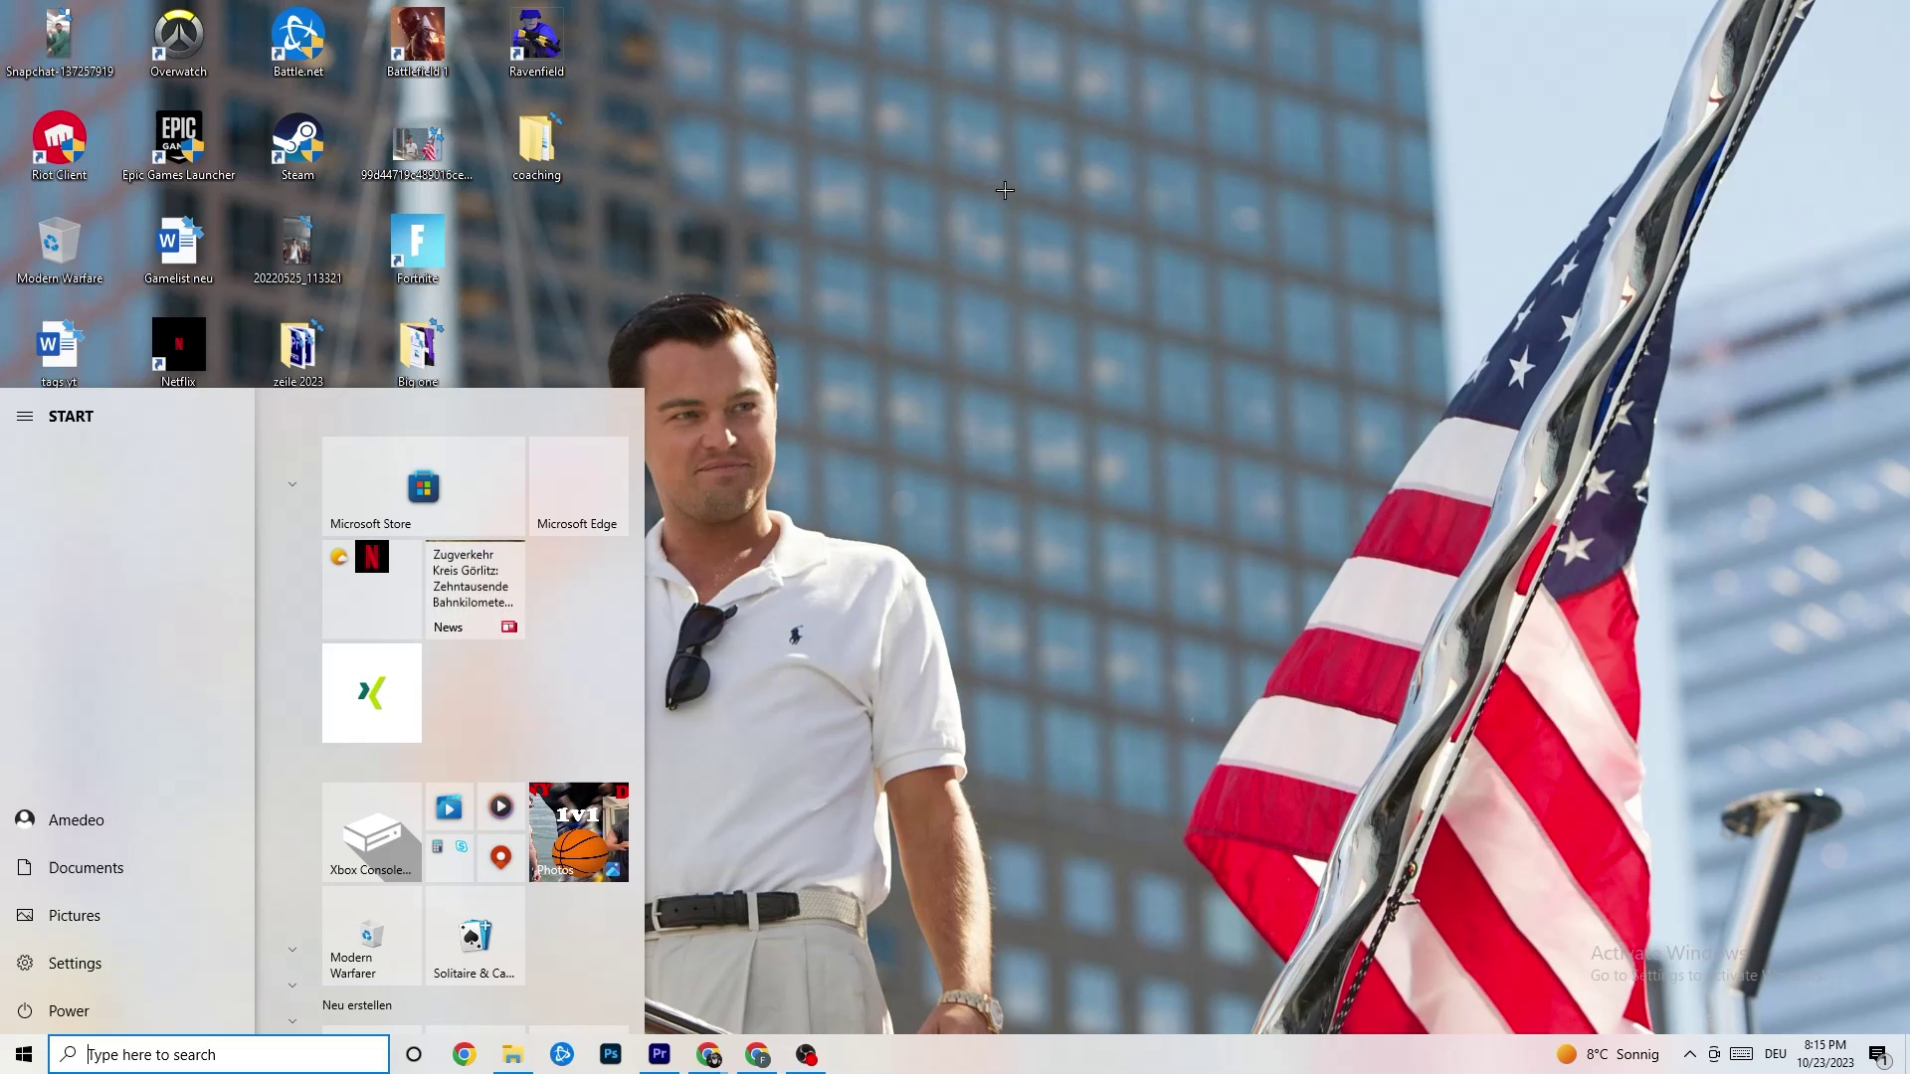
left_click(1005, 190)
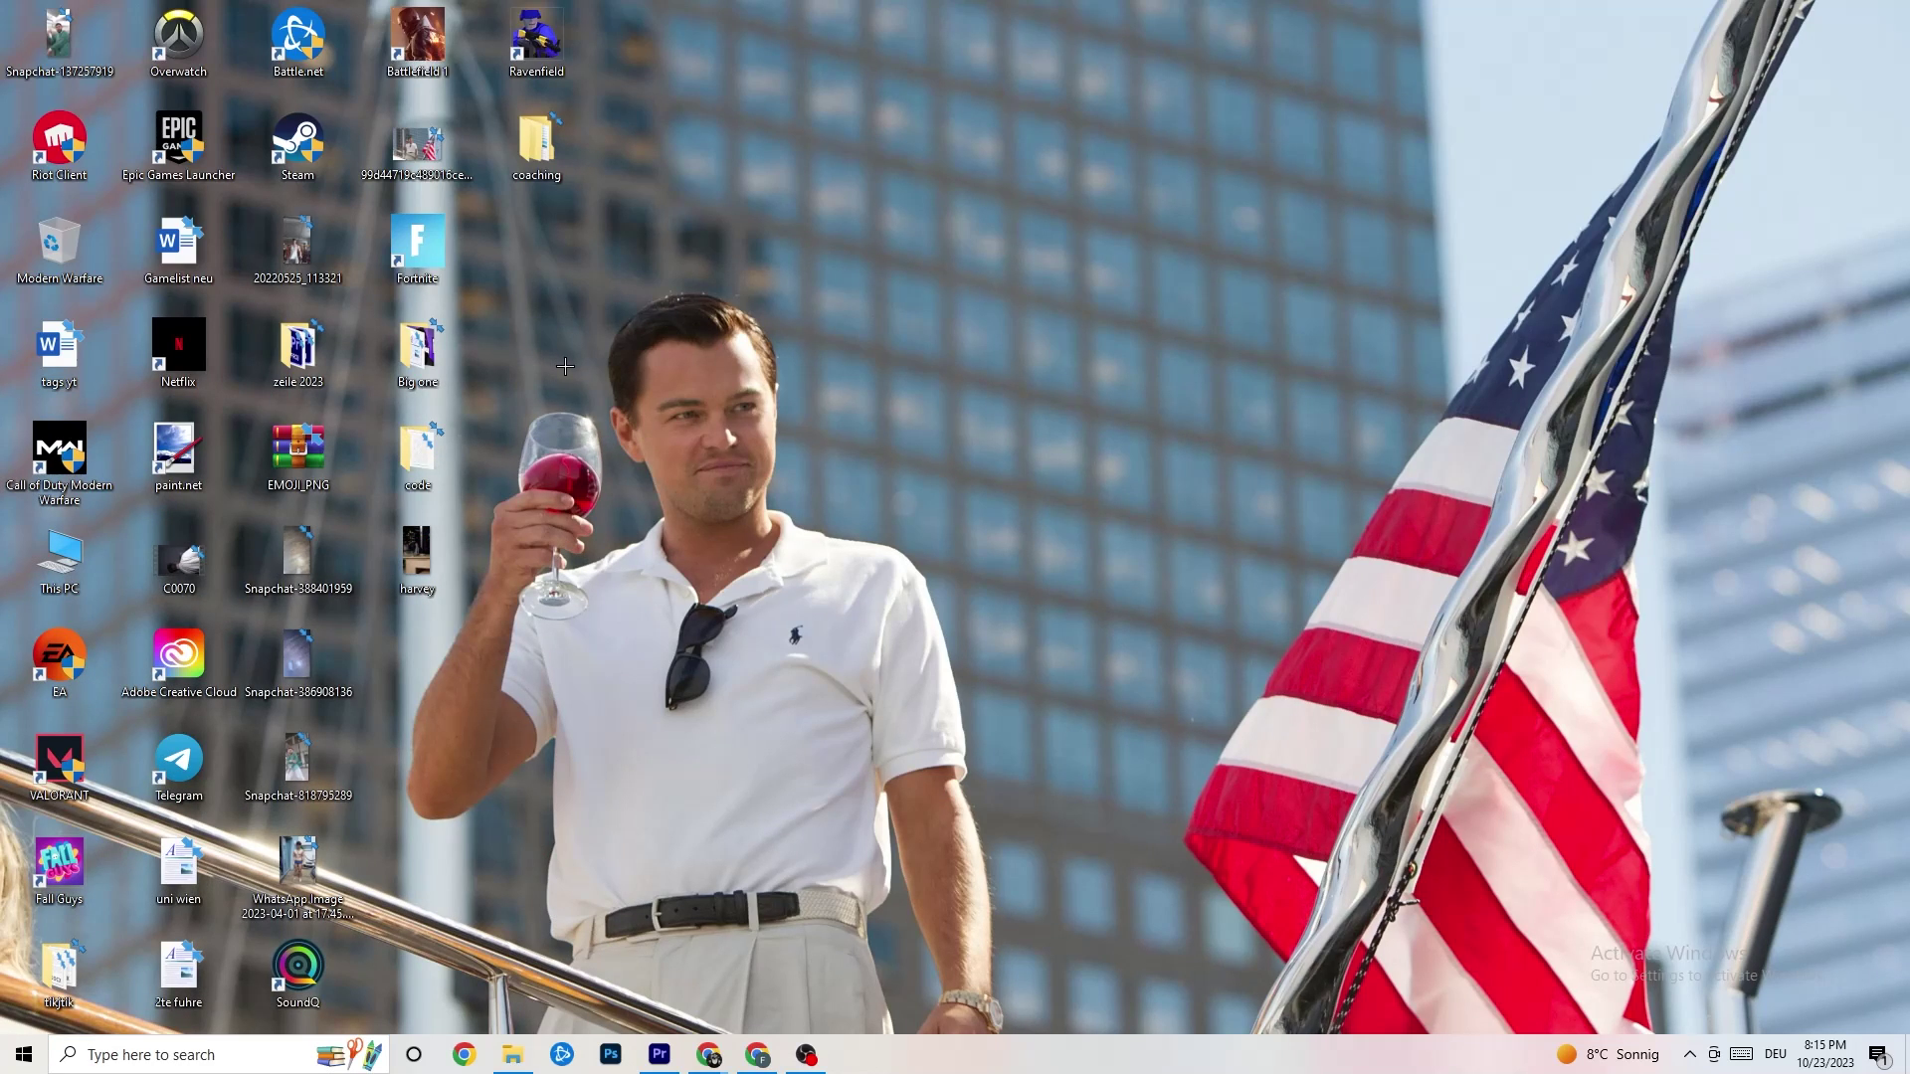